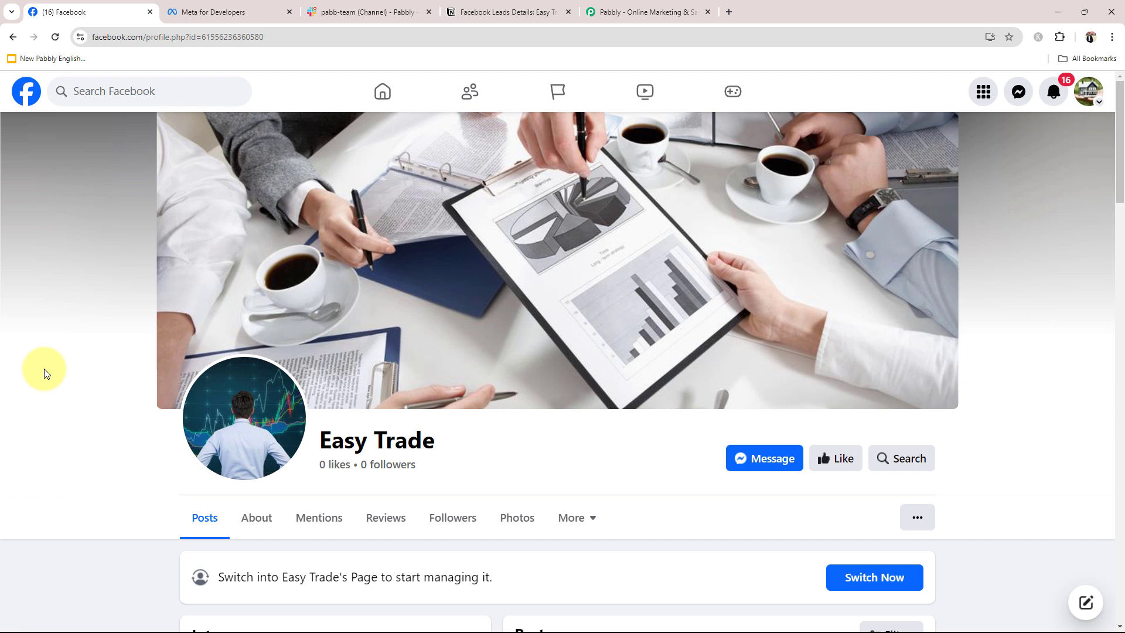
In Pabbly Connect, create a workflow named "Notify Team on Slack for New Facebook Leads" in the Home folder
{"action": "left_click", "coordinate": [612, 12]}
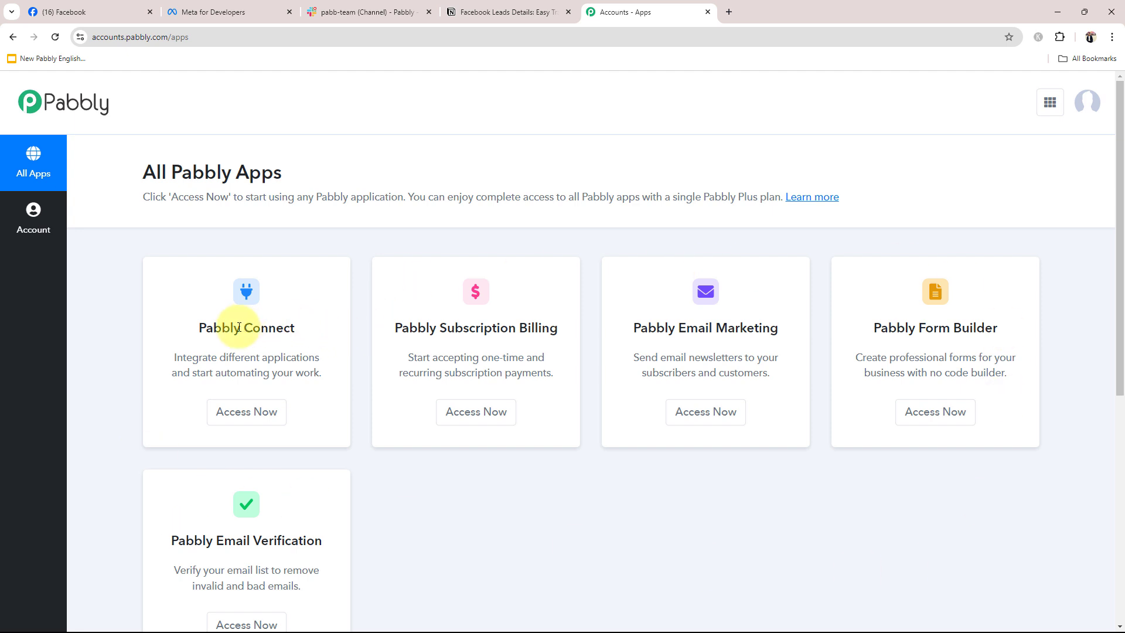
{"action": "left_click", "coordinate": [231, 414]}
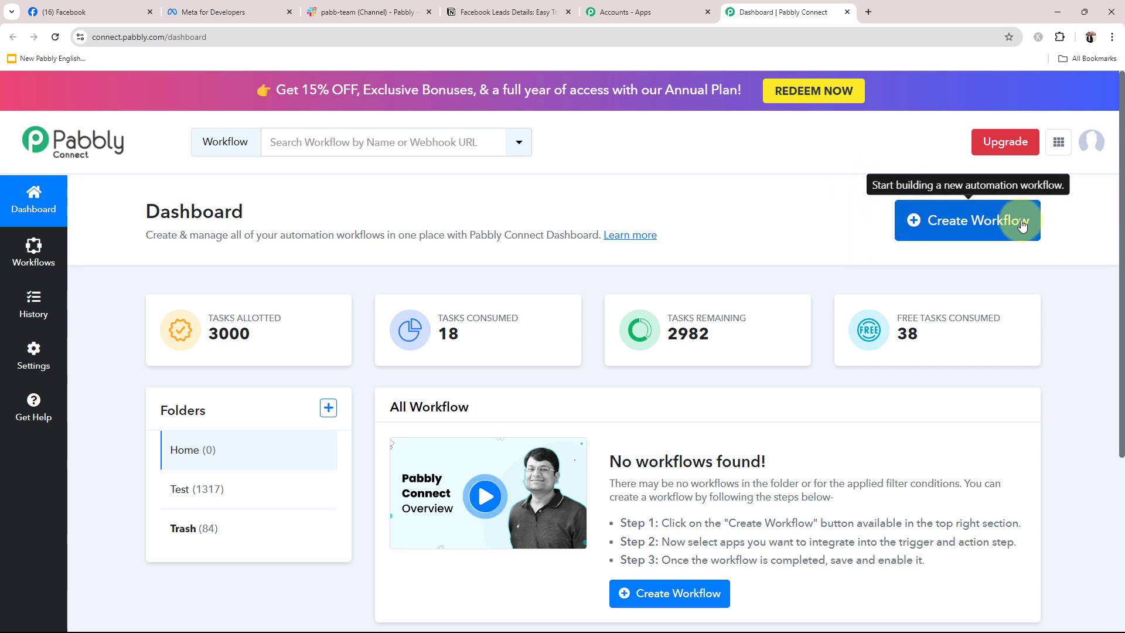
{"action": "left_click", "coordinate": [896, 228]}
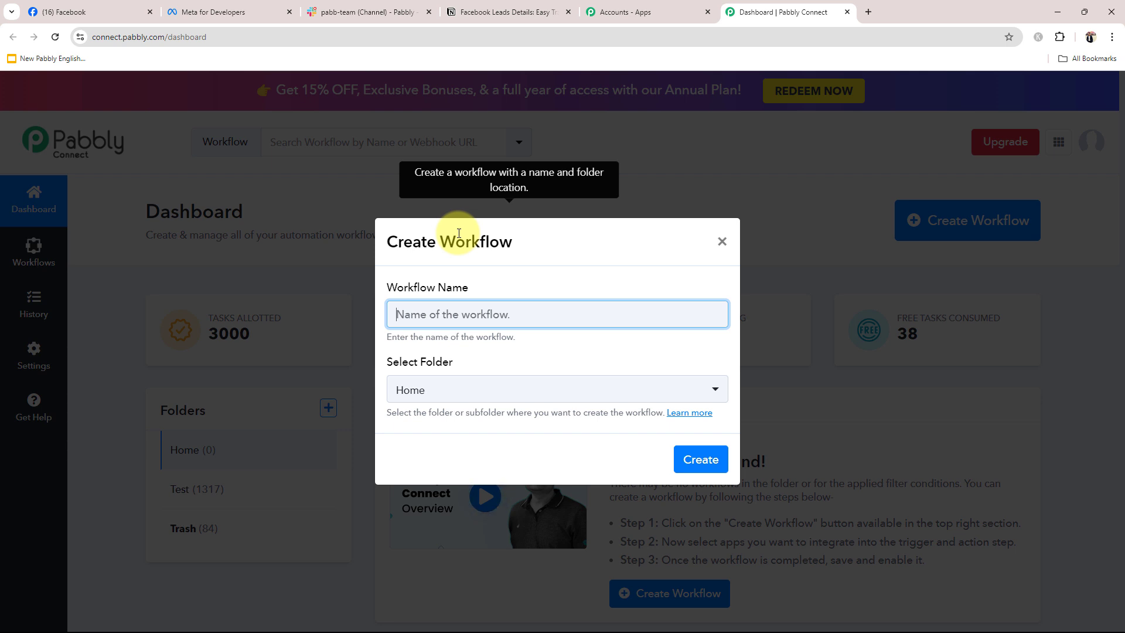
{"action": "type", "text": "Notify Team on Slack for New Facebook Leads"}
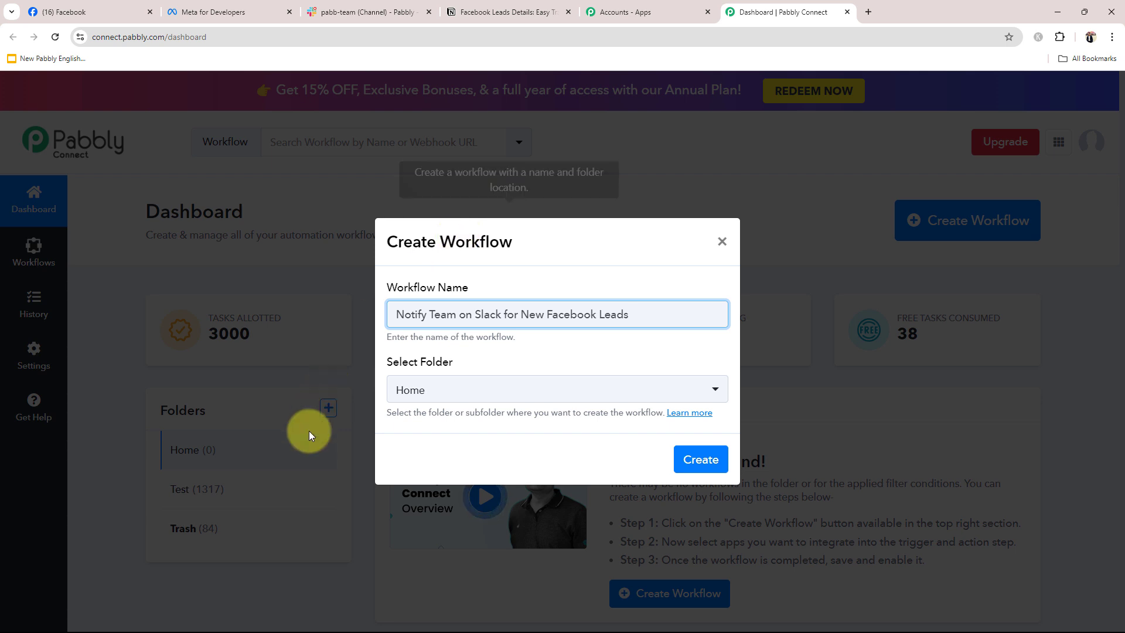
{"action": "left_click", "coordinate": [406, 389]}
{"action": "left_click", "coordinate": [395, 461]}
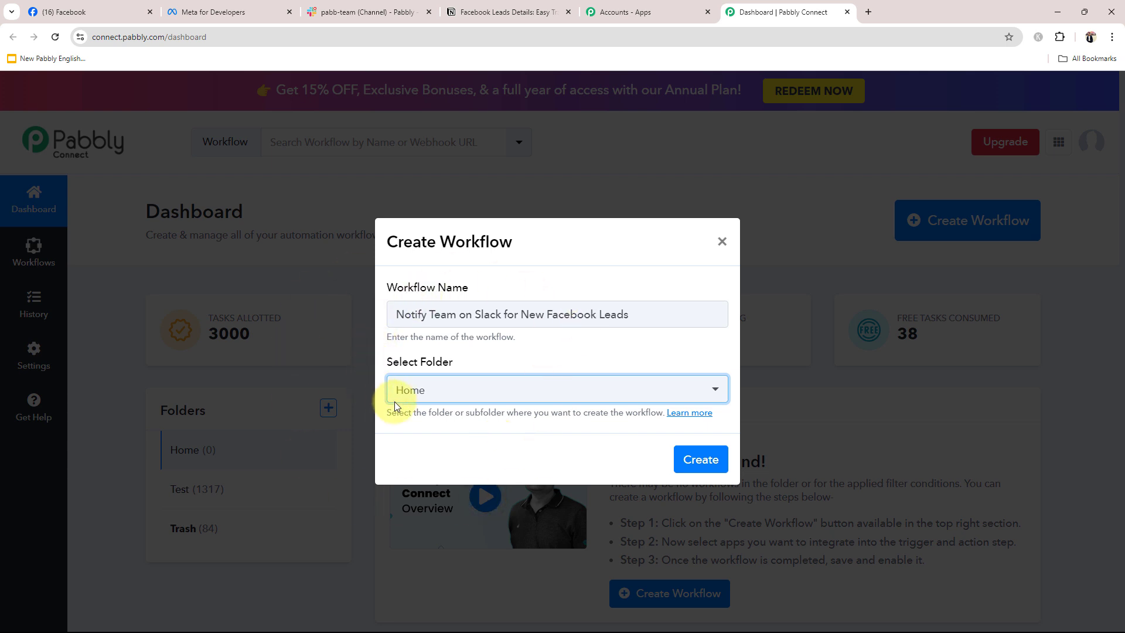
{"action": "left_click", "coordinate": [680, 459]}
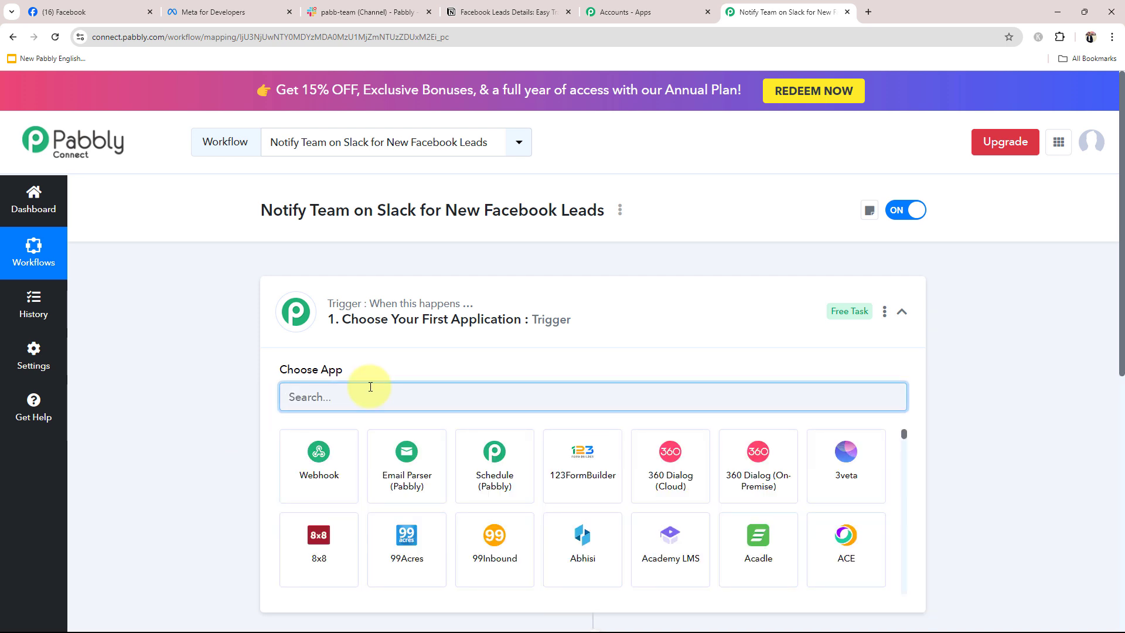
Review the Easy Trade Facebook page, the pabb-team Slack channel and the Notion leads database the workflow will connect
{"action": "left_click", "coordinate": [431, 294]}
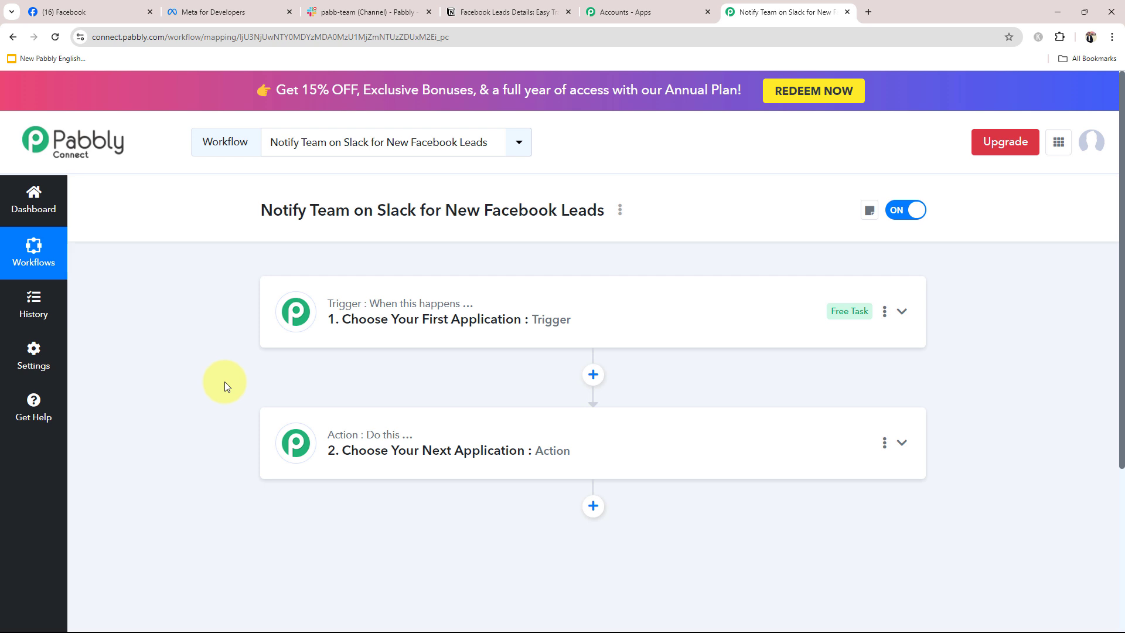
{"action": "left_click", "coordinate": [46, 12]}
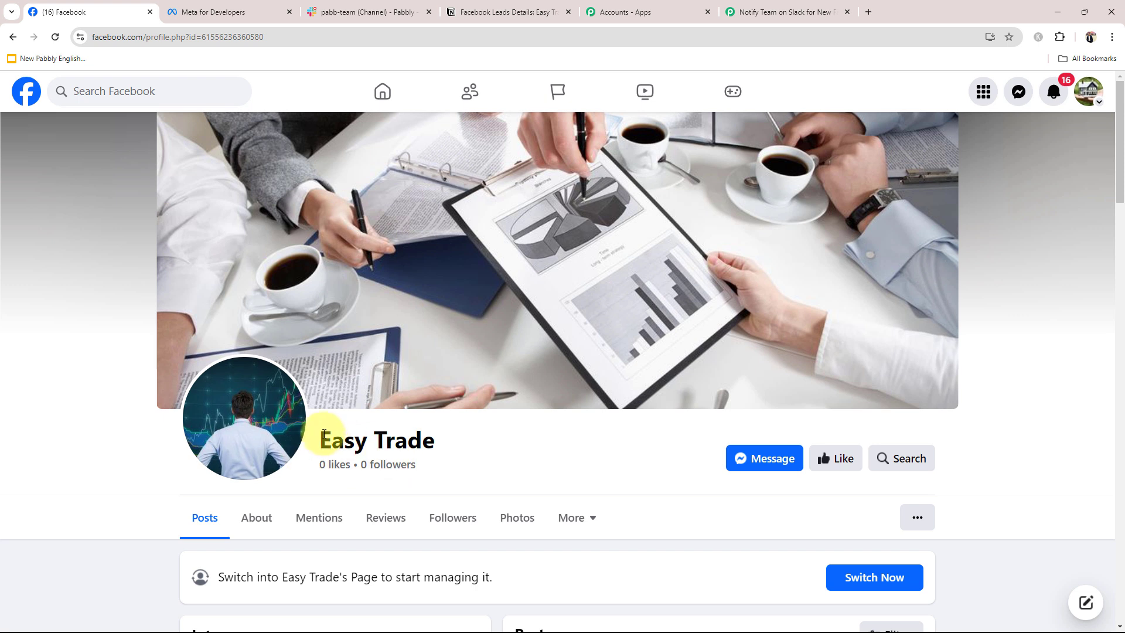
{"action": "left_click_drag", "start_coordinate": [324, 434], "coordinate": [525, 459]}
{"action": "left_click", "coordinate": [524, 465]}
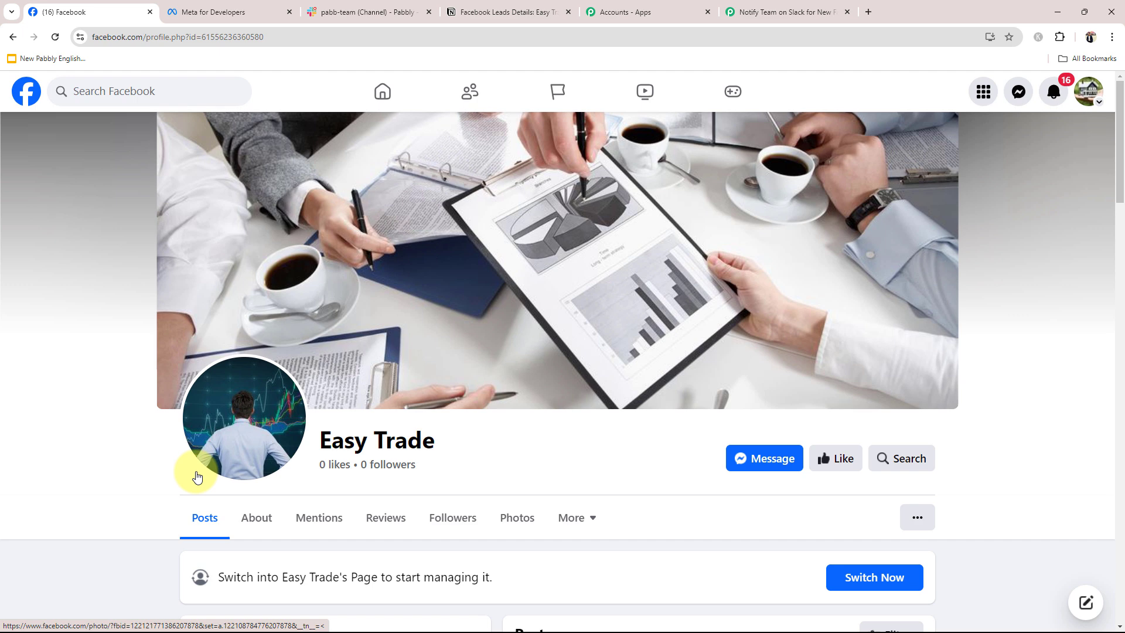
{"action": "left_click", "coordinate": [326, 10]}
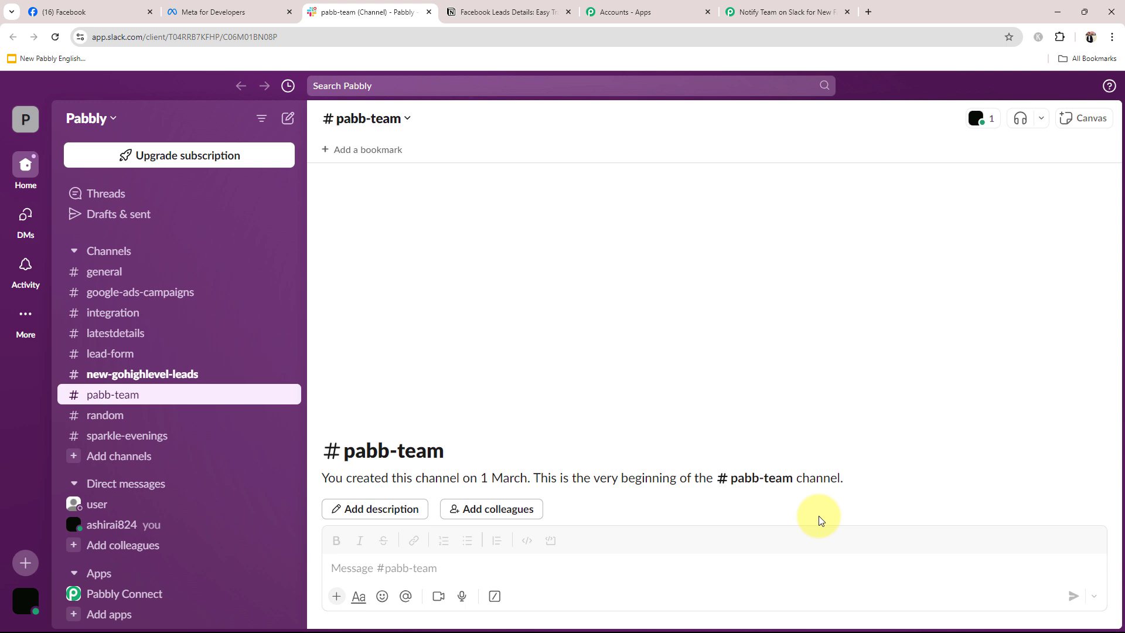
{"action": "left_click", "coordinate": [506, 12]}
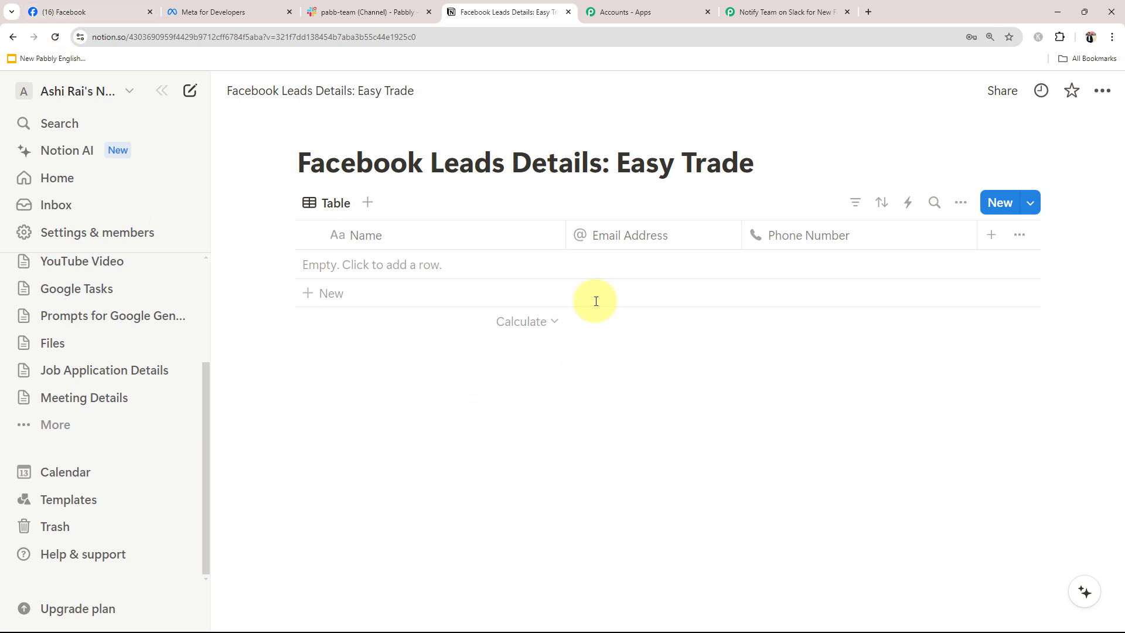
{"action": "left_click", "coordinate": [107, 5]}
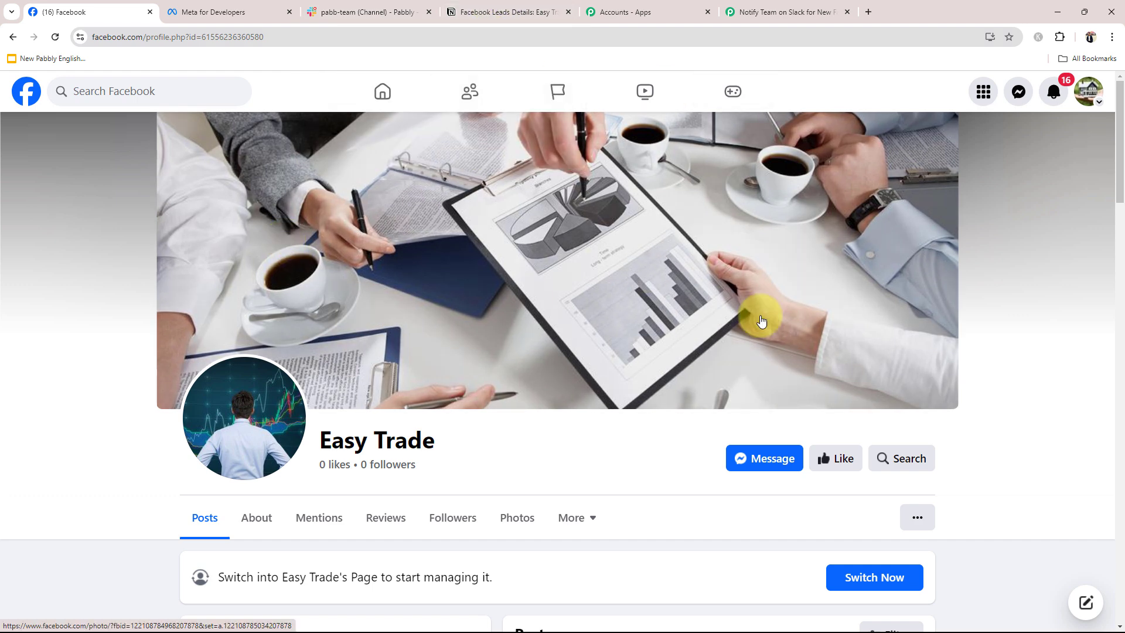
In the Pabbly Connect workflow, set the trigger to Facebook Lead Ads with the New Lead (Instant) event
{"action": "left_click", "coordinate": [793, 13]}
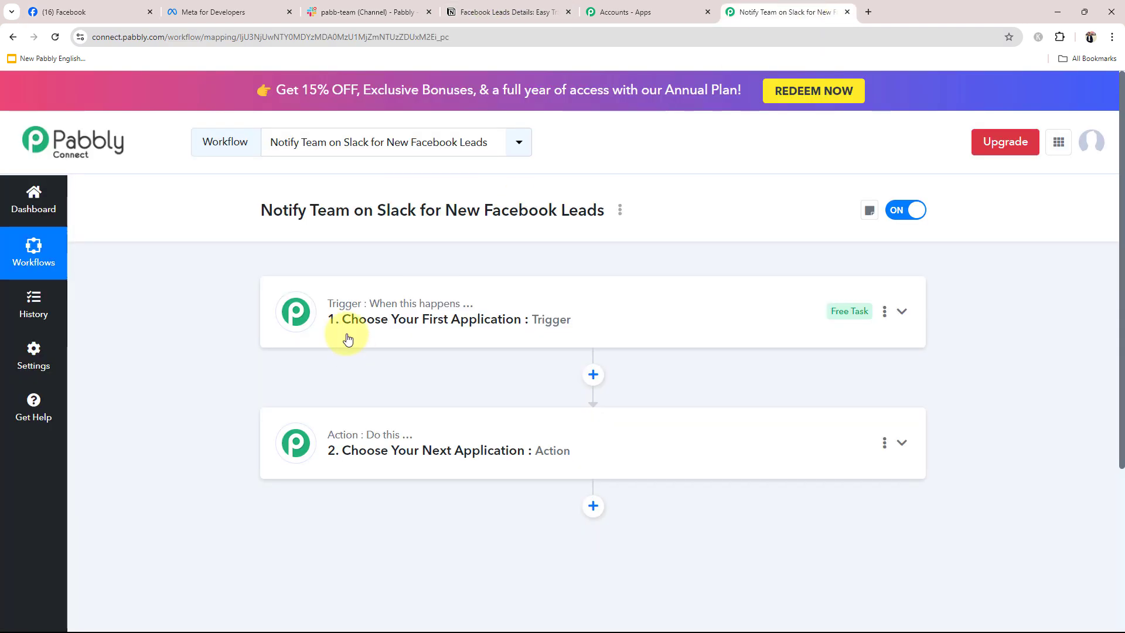
{"action": "left_click", "coordinate": [334, 322]}
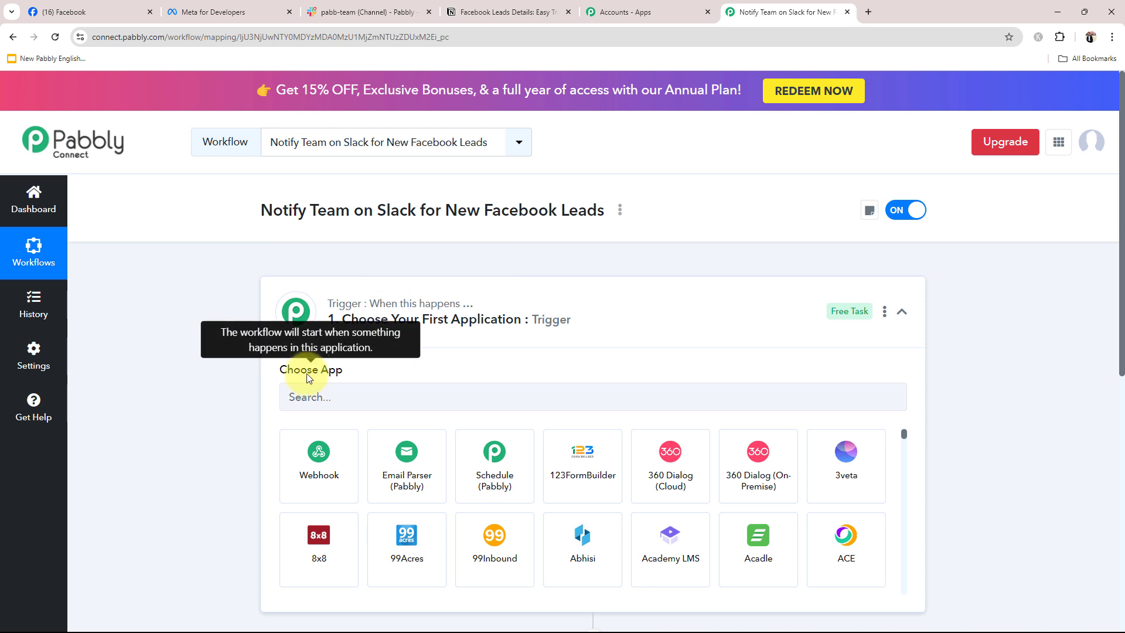
{"action": "left_click", "coordinate": [308, 395]}
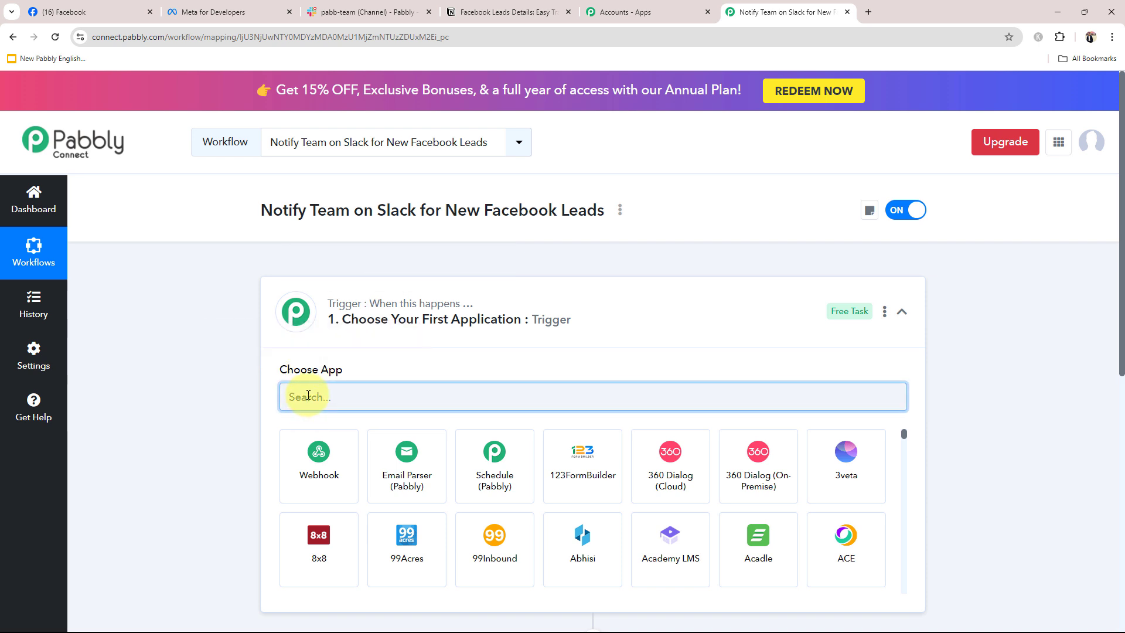
{"action": "type", "text": "Face"}
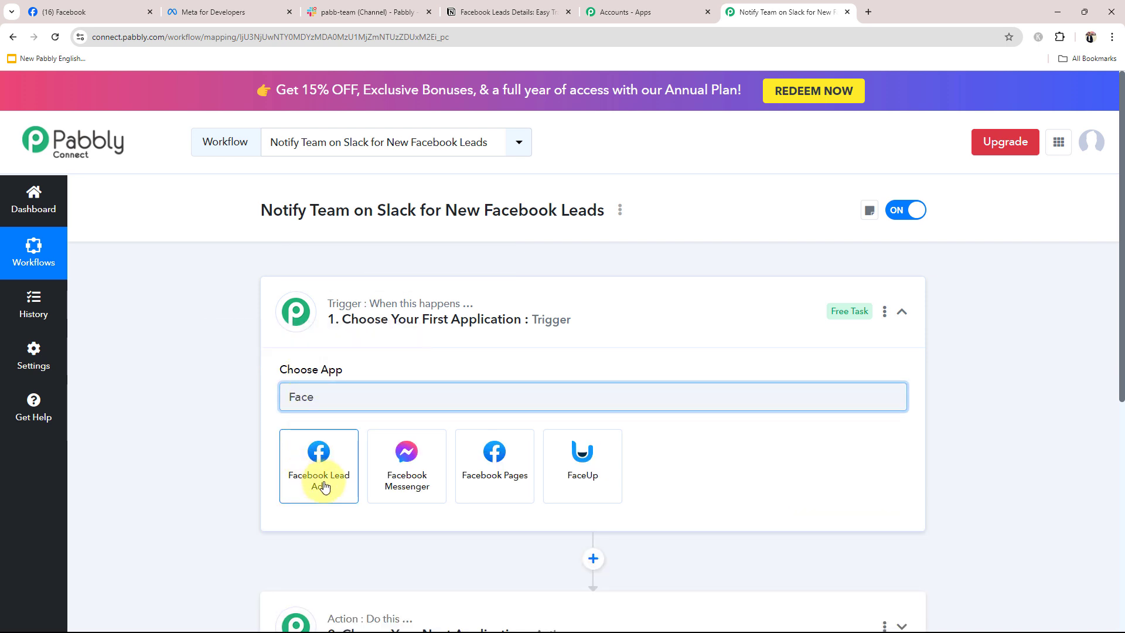
{"action": "left_click", "coordinate": [323, 481]}
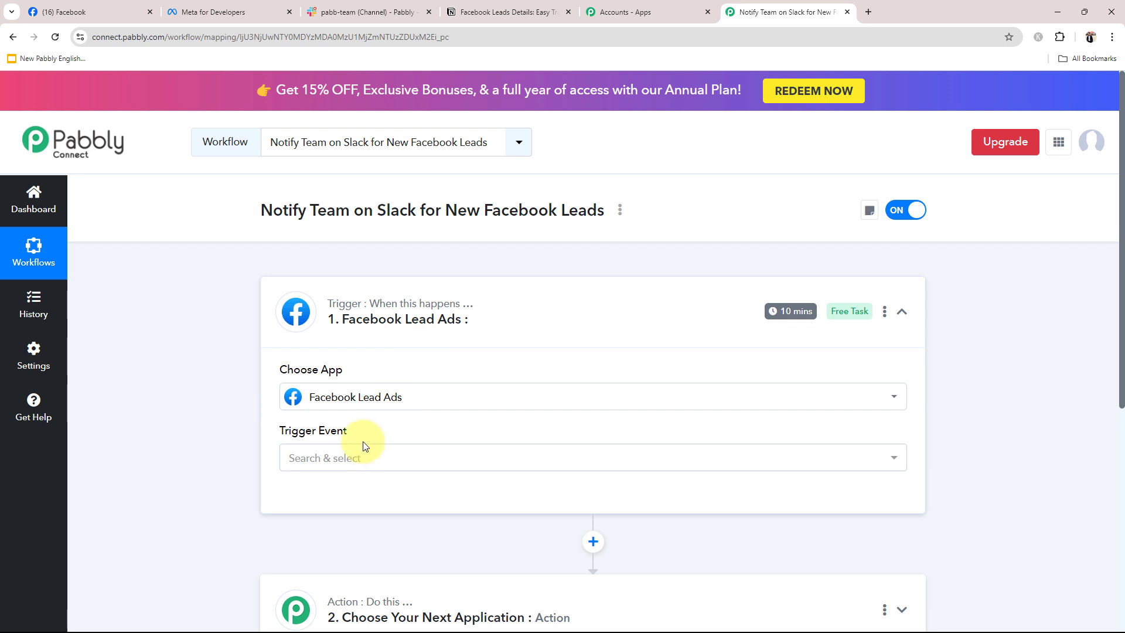
{"action": "left_click", "coordinate": [328, 457]}
{"action": "left_click", "coordinate": [290, 523]}
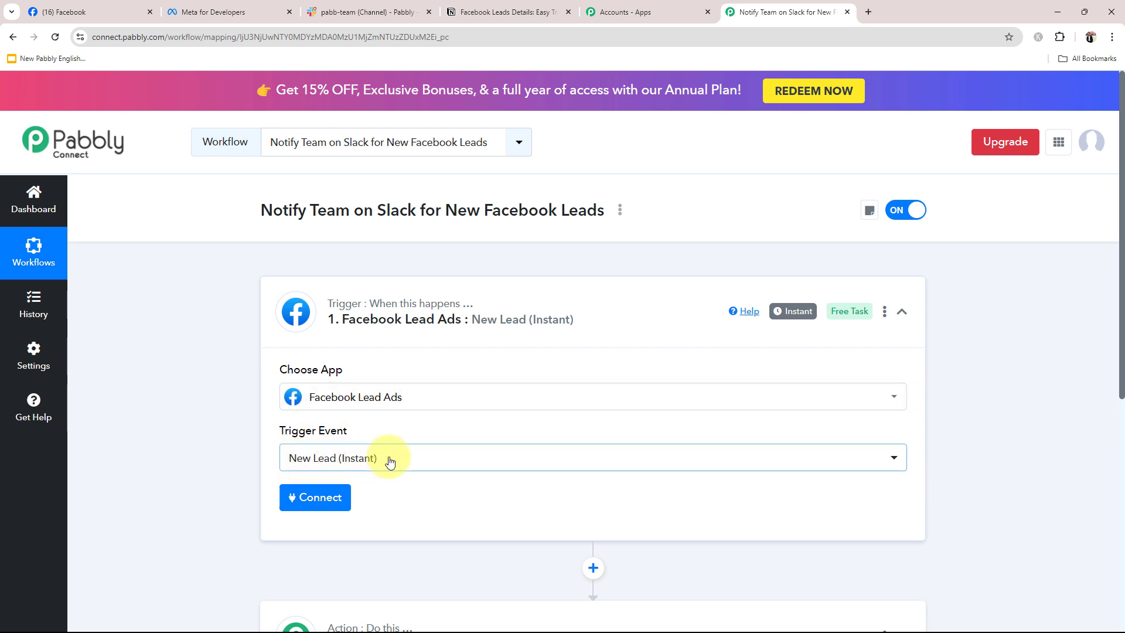
{"action": "left_click", "coordinate": [533, 313]}
Set the workflow's first action to Slack with the Send Channel Message event
{"action": "left_click", "coordinate": [351, 441]}
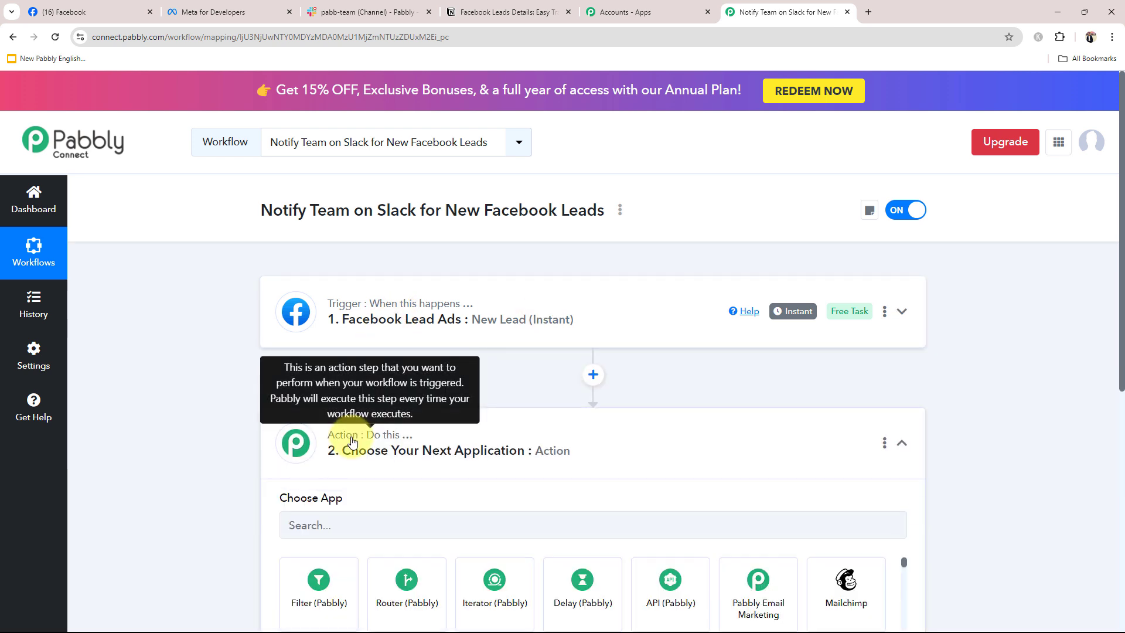
{"action": "left_click", "coordinate": [304, 326]}
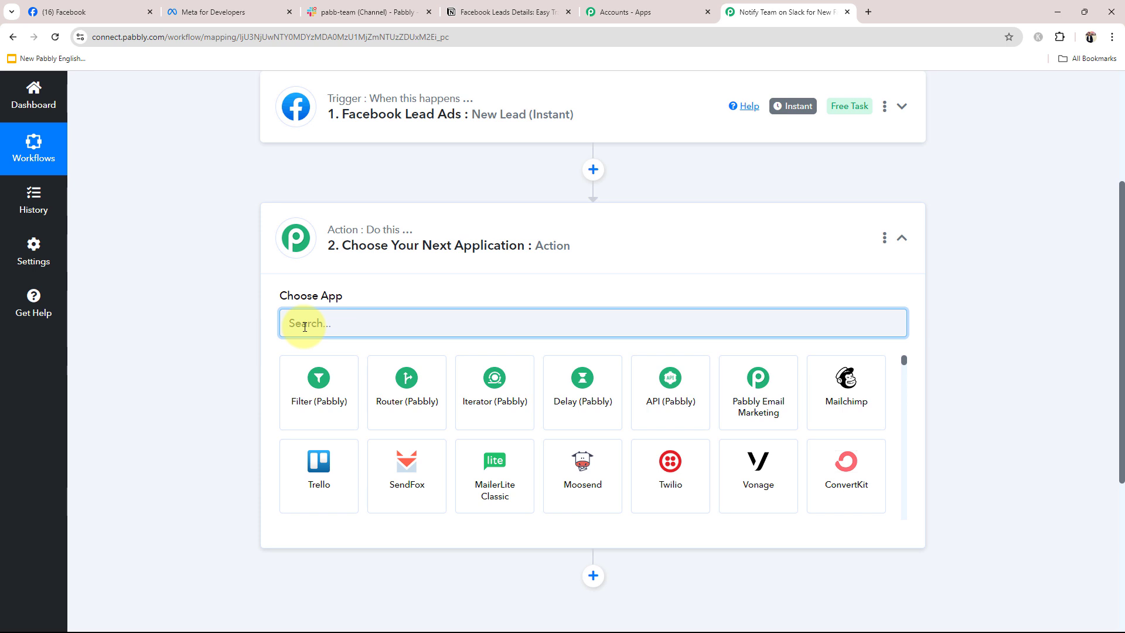
{"action": "type", "text": "Slack"}
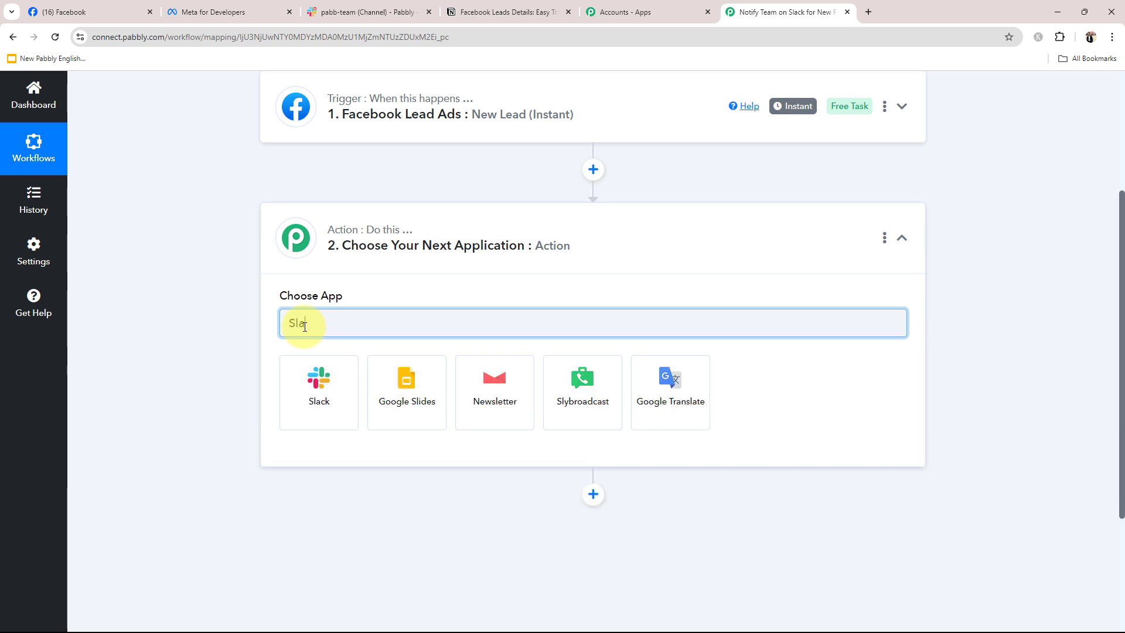
{"action": "left_click", "coordinate": [292, 394]}
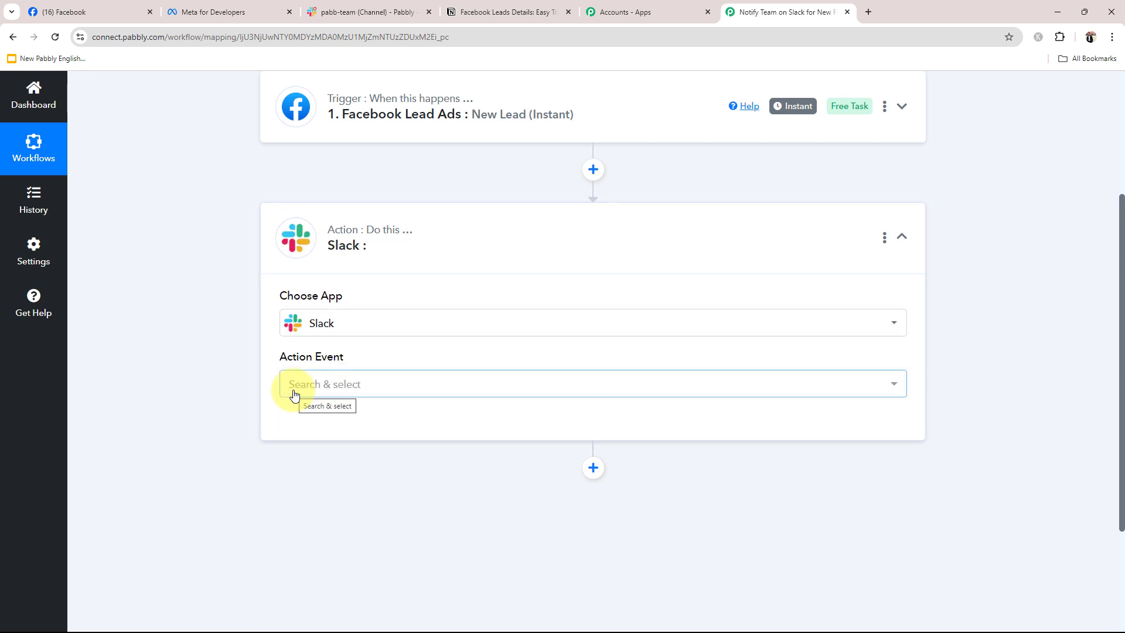
{"action": "left_click", "coordinate": [322, 391]}
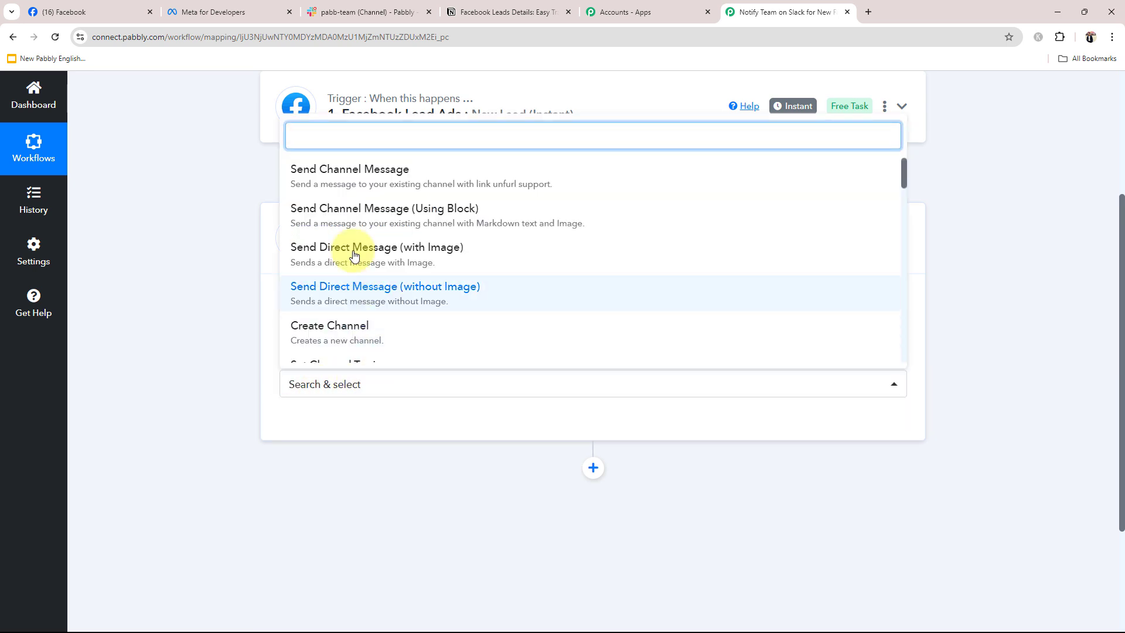
{"action": "left_click", "coordinate": [331, 172]}
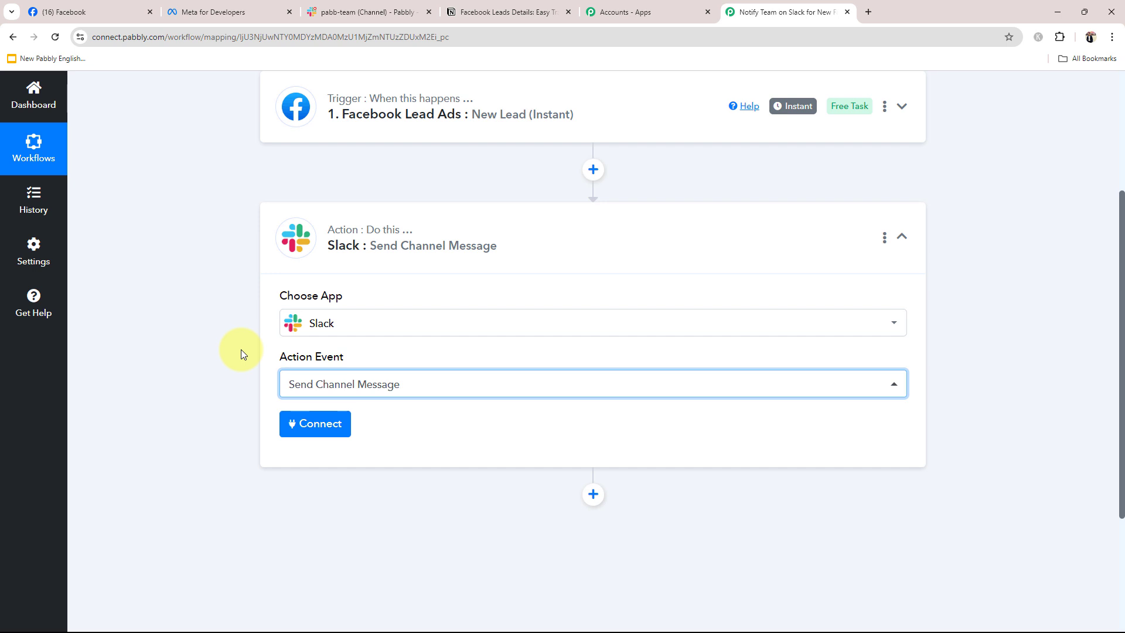
{"action": "left_click", "coordinate": [615, 243]}
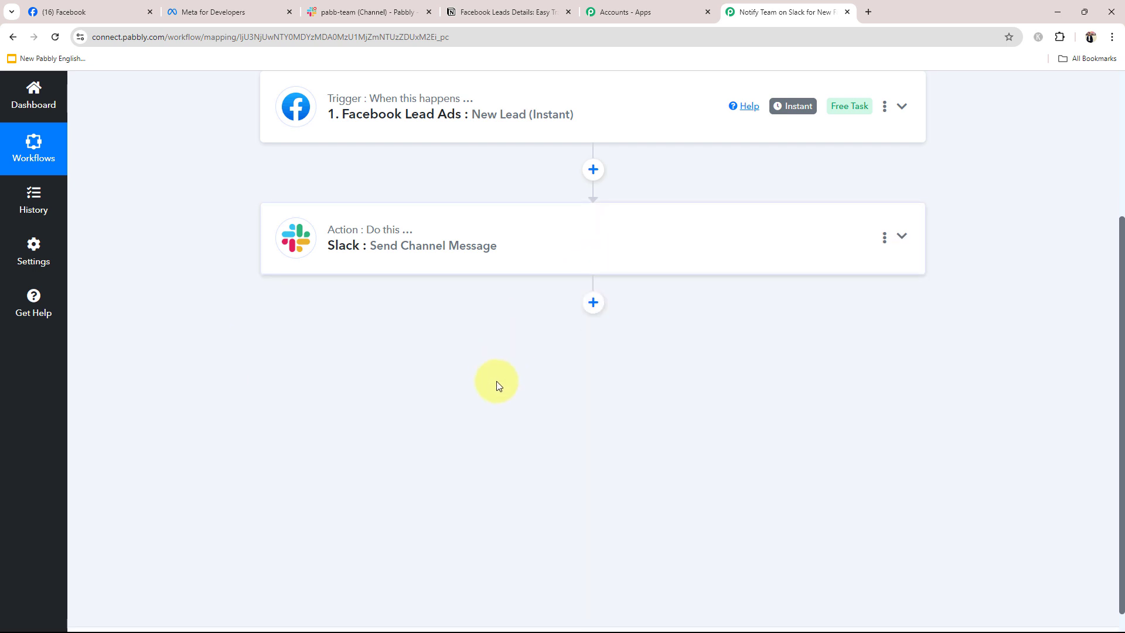
Add another action after Slack, using Notion with the Create Database Item event
{"action": "left_click", "coordinate": [592, 302]}
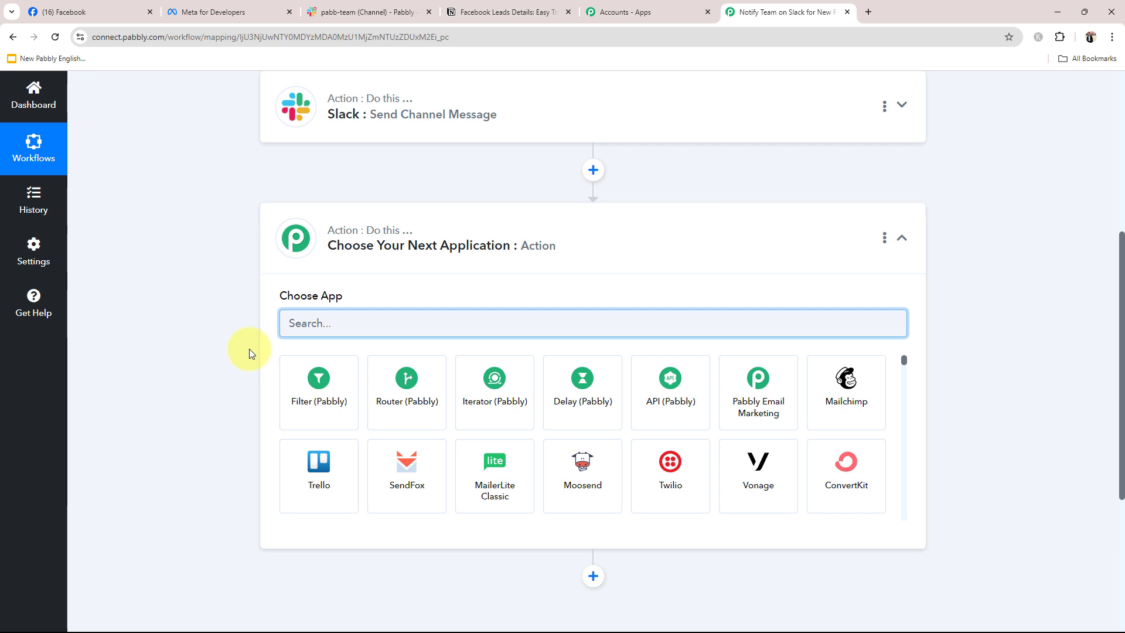
{"action": "type", "text": "Notion"}
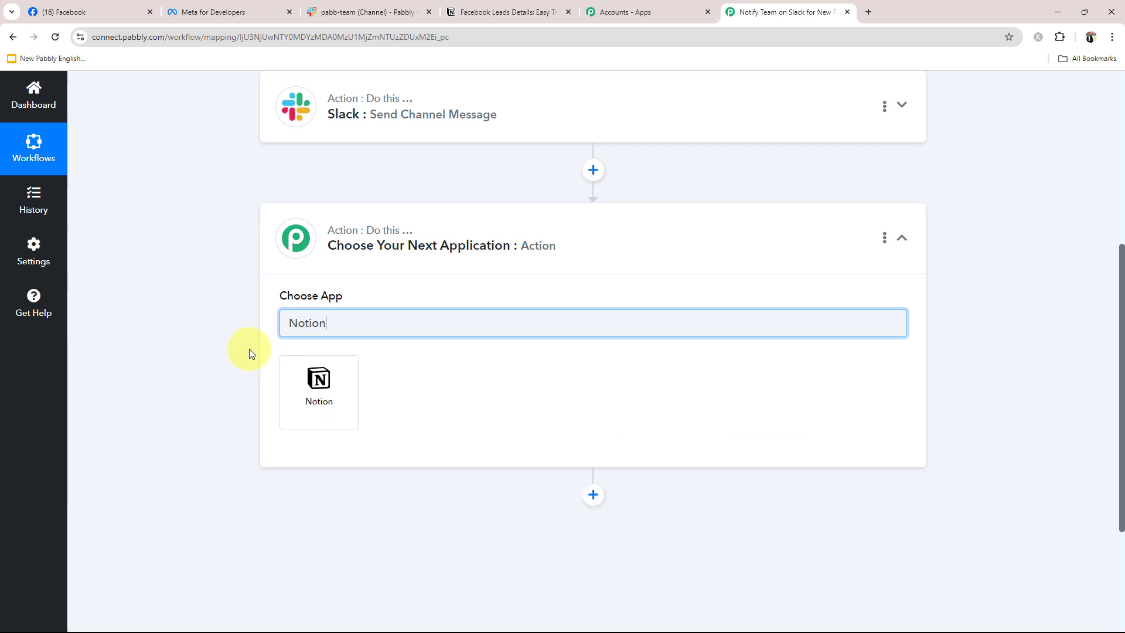
{"action": "left_click", "coordinate": [305, 376]}
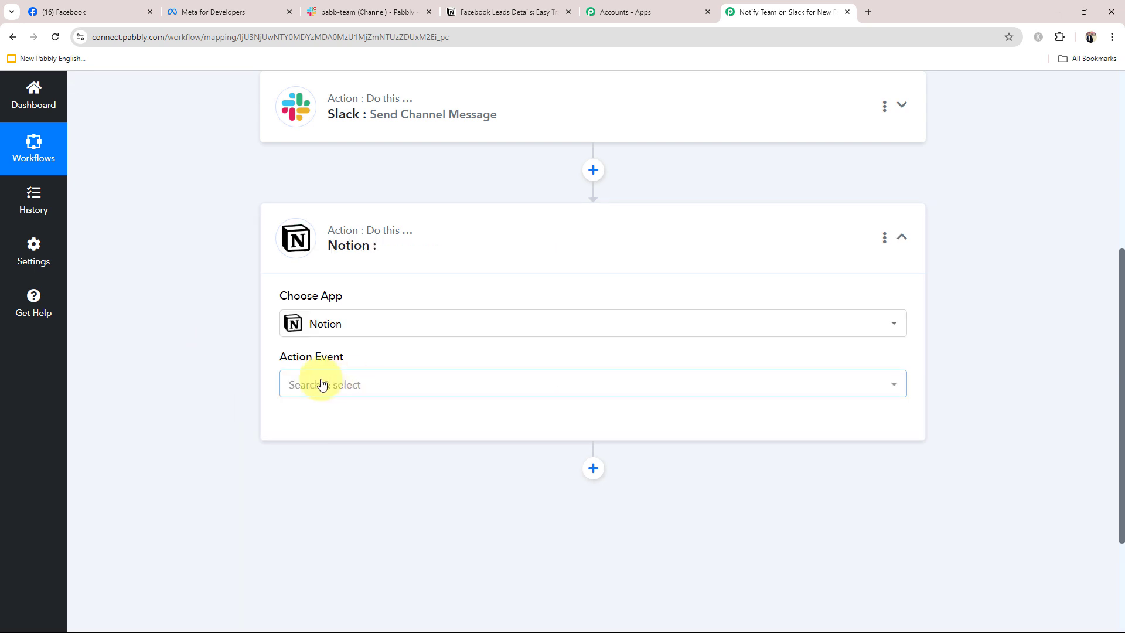
{"action": "left_click", "coordinate": [322, 384]}
{"action": "left_click", "coordinate": [305, 170]}
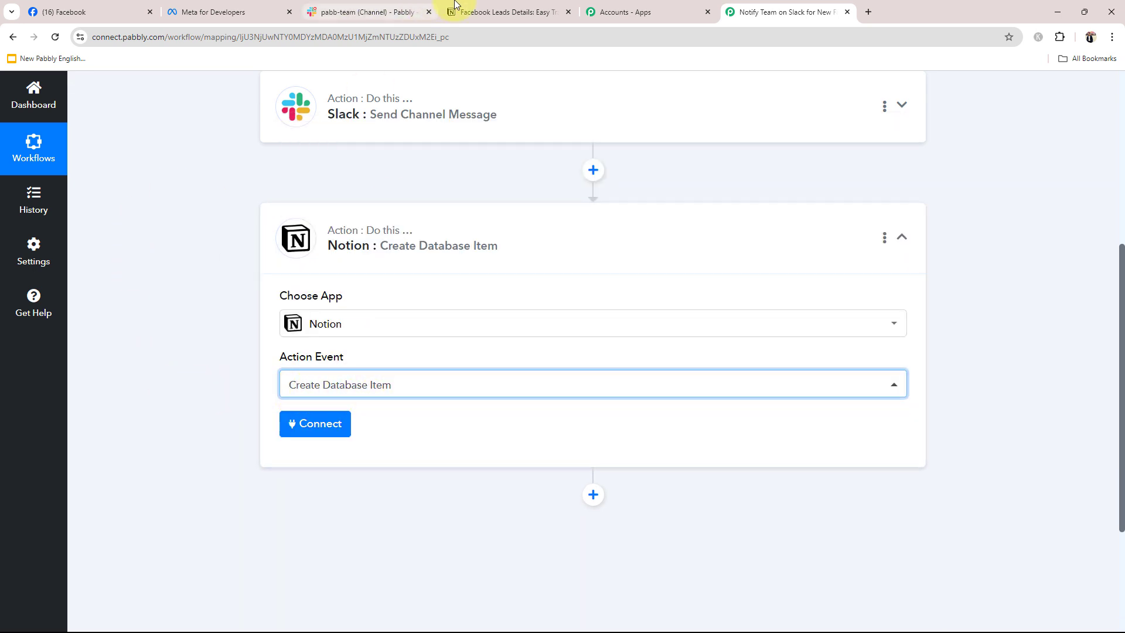
Review the Notion leads database, the workflow's trigger and action sequence, and the Easy Trade Facebook page
{"action": "left_click", "coordinate": [455, 5]}
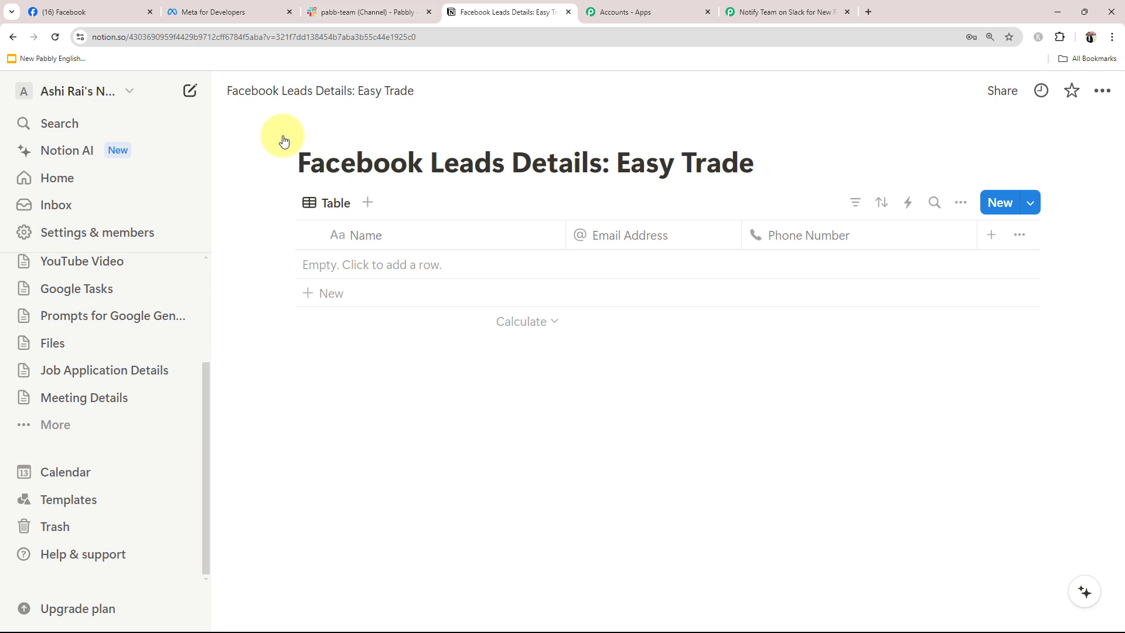
{"action": "left_click", "coordinate": [737, 4]}
{"action": "scroll", "coordinate": [210, 328], "scroll_direction": "up", "scroll_amount": 5}
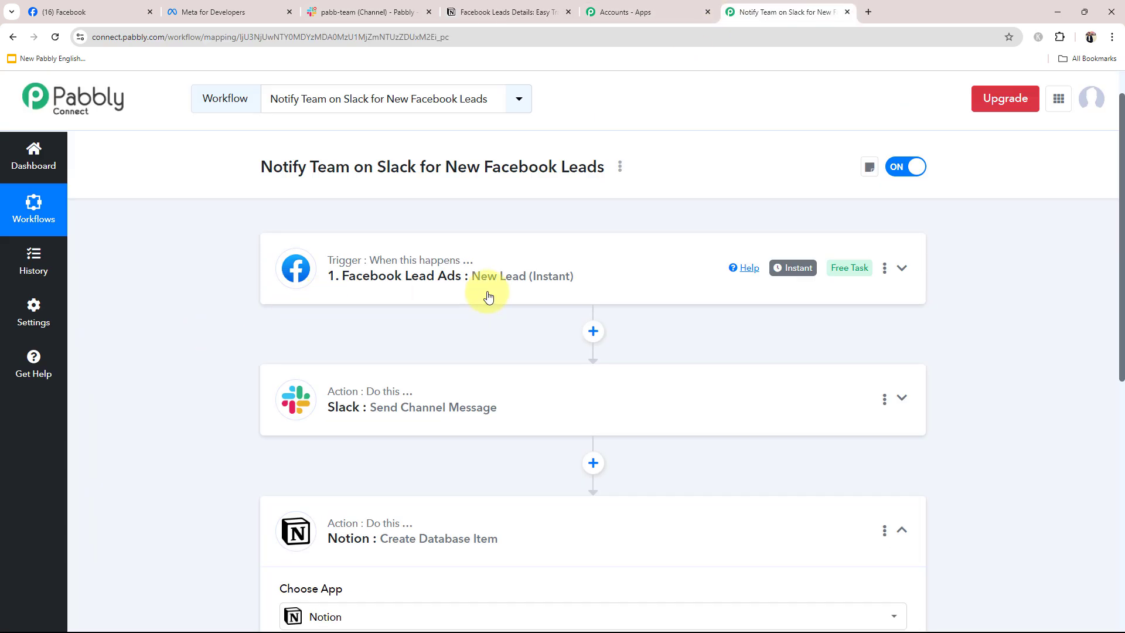
{"action": "left_click", "coordinate": [339, 511]}
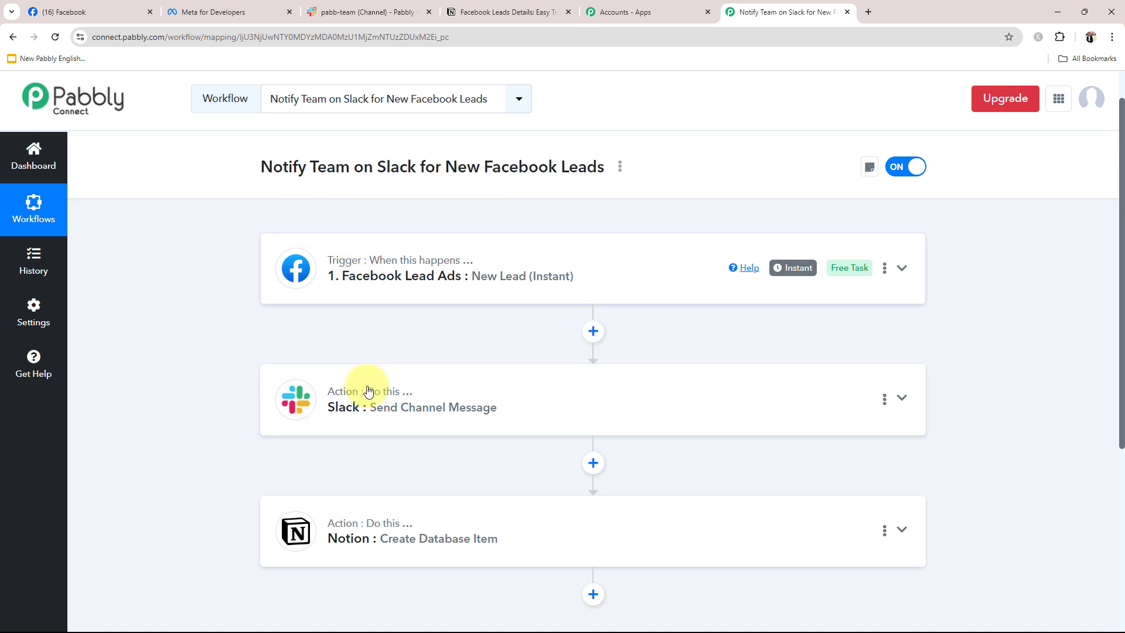
{"action": "mouse_move", "coordinate": [369, 392]}
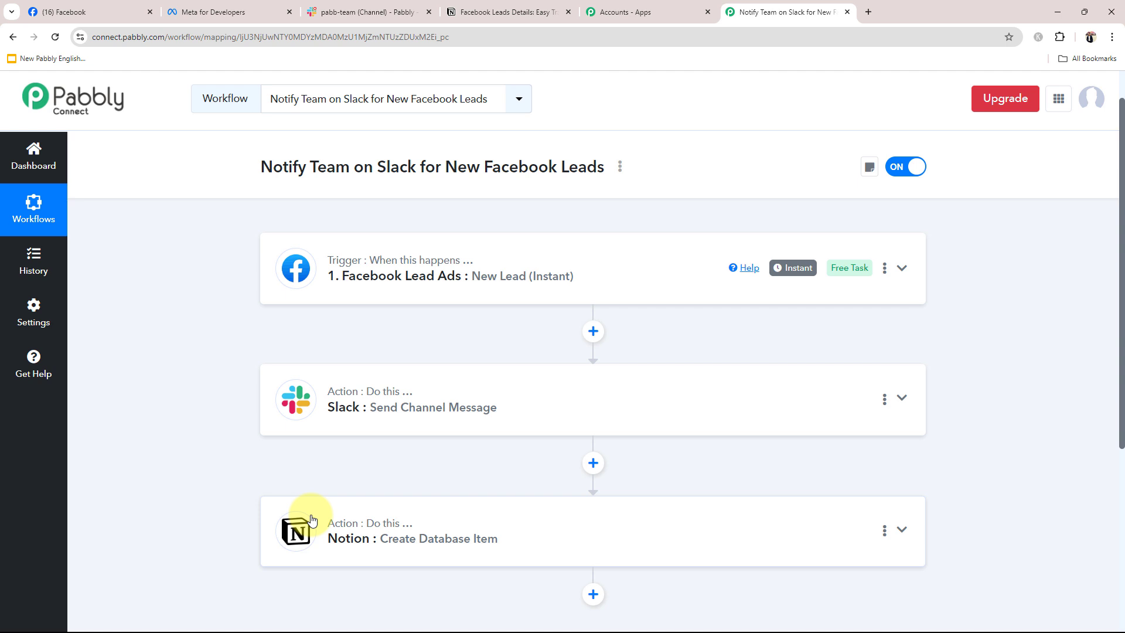
{"action": "left_click", "coordinate": [464, 285]}
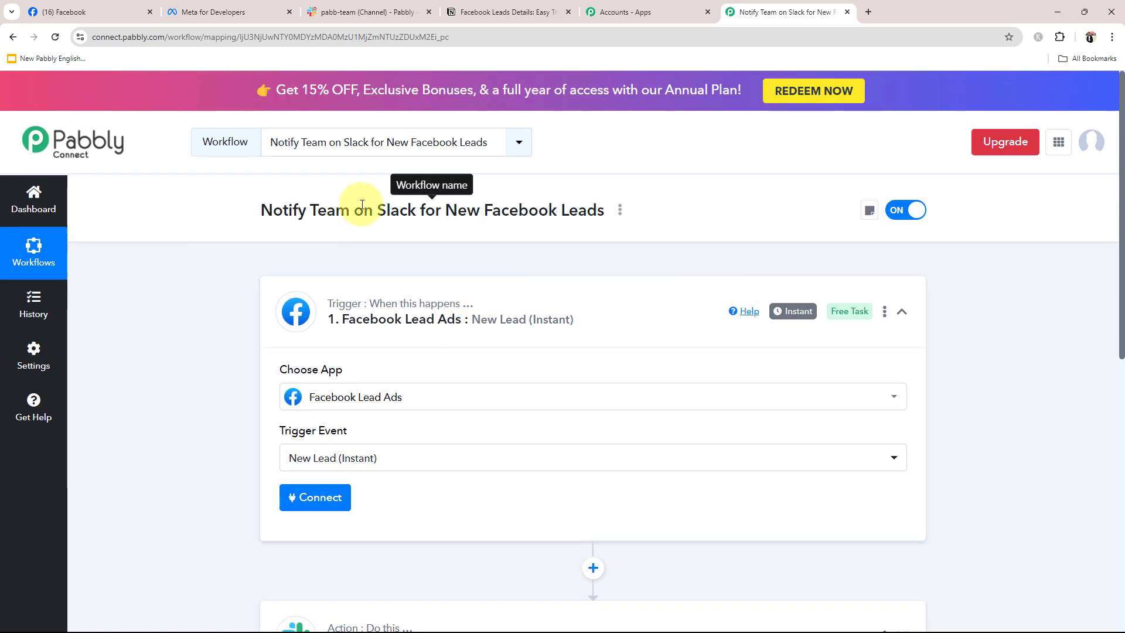
{"action": "left_click", "coordinate": [70, 12]}
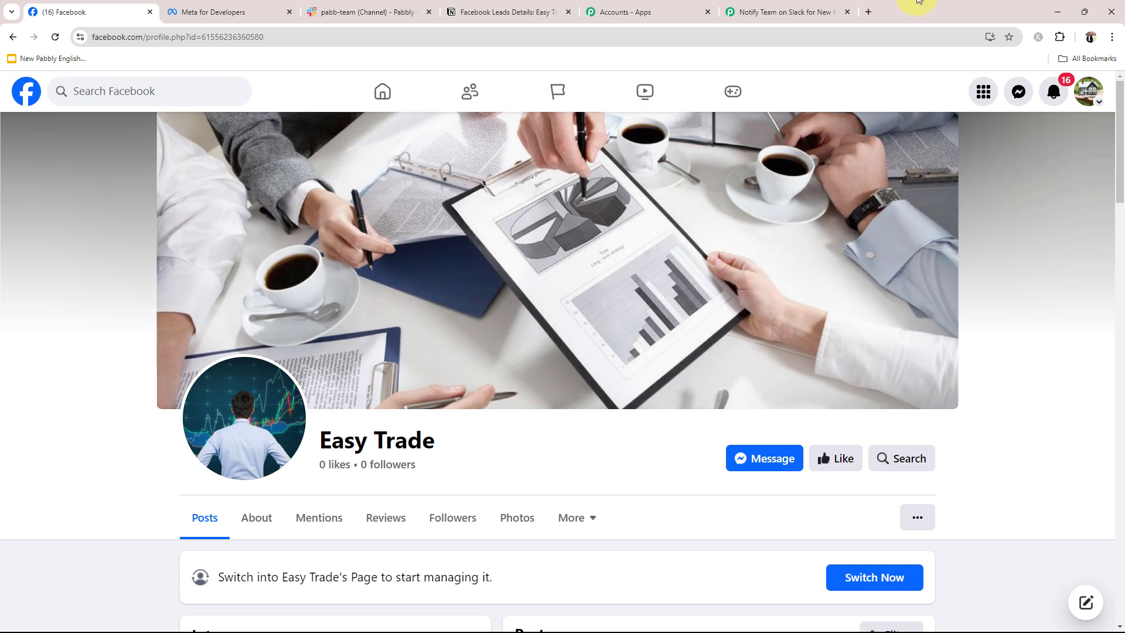
In the Pabbly Connect workflow, connect the Facebook Lead Ads trigger through a new connection, authorizing it with the logged-in Facebook account
{"action": "left_click", "coordinate": [836, 7]}
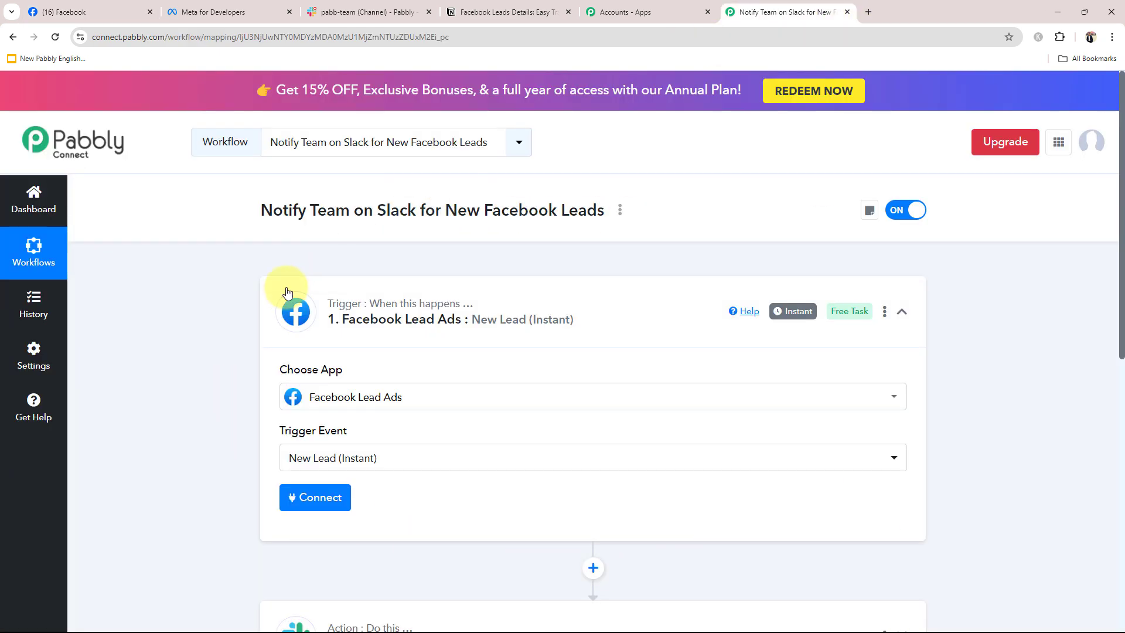
{"action": "left_click", "coordinate": [317, 496]}
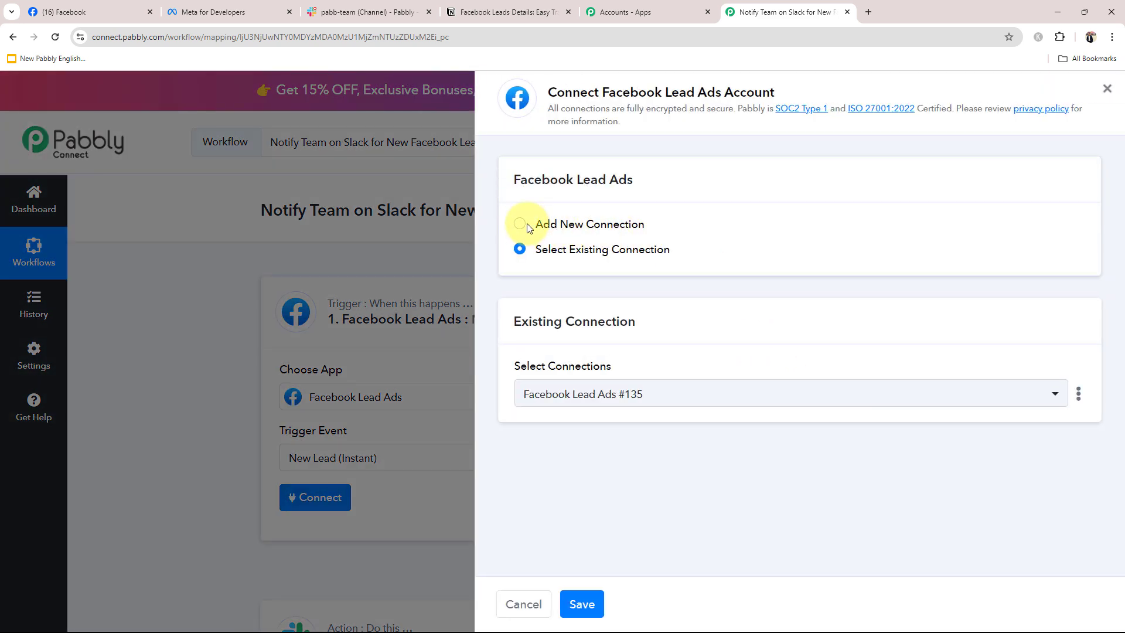
{"action": "left_click", "coordinate": [520, 223]}
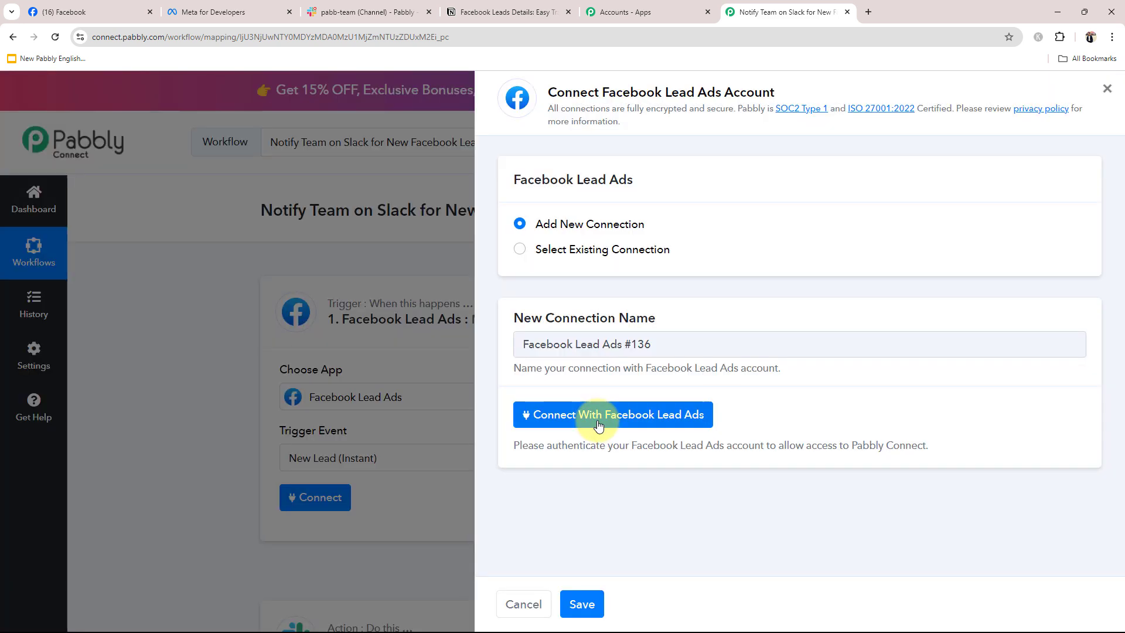
{"action": "left_click", "coordinate": [598, 416]}
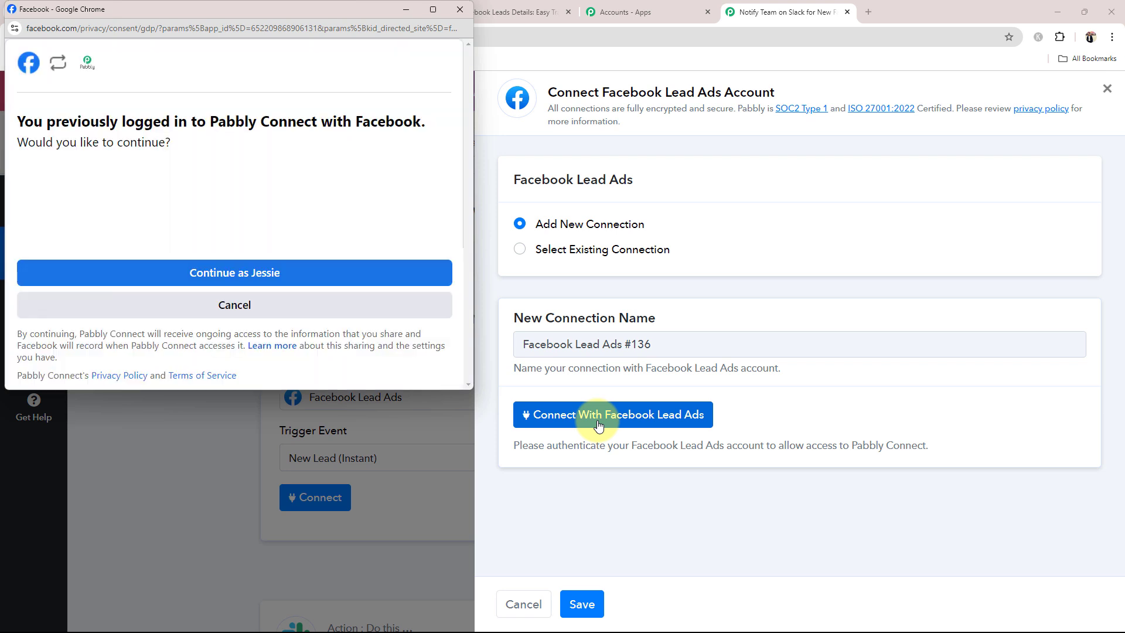
{"action": "left_click", "coordinate": [216, 278]}
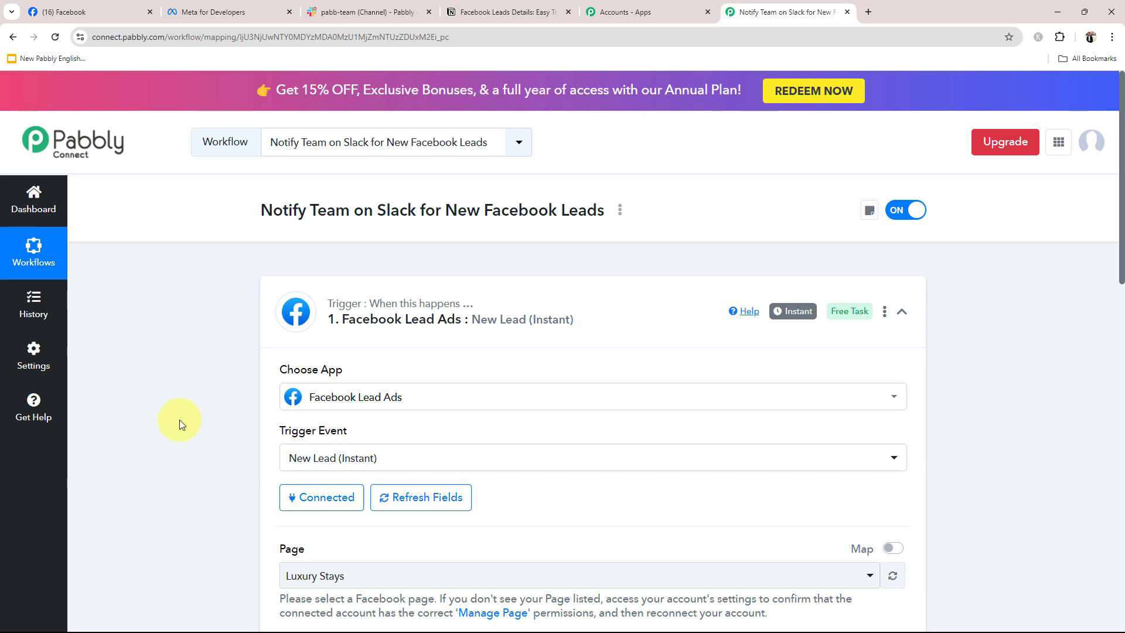
Check the page name on Facebook and set the trigger's Page to Easy Trade
{"action": "scroll", "coordinate": [179, 420], "scroll_direction": "down", "scroll_amount": 7}
{"action": "scroll", "coordinate": [191, 424], "scroll_direction": "up", "scroll_amount": 2}
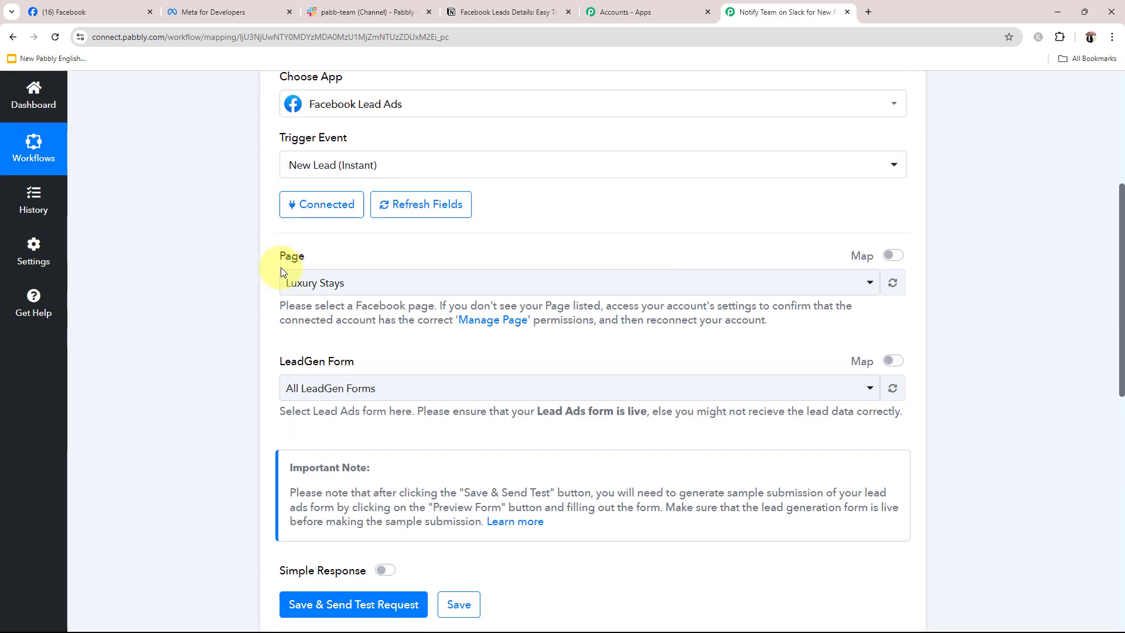
{"action": "left_click_drag", "start_coordinate": [276, 255], "coordinate": [364, 261]}
{"action": "left_click", "coordinate": [256, 288]}
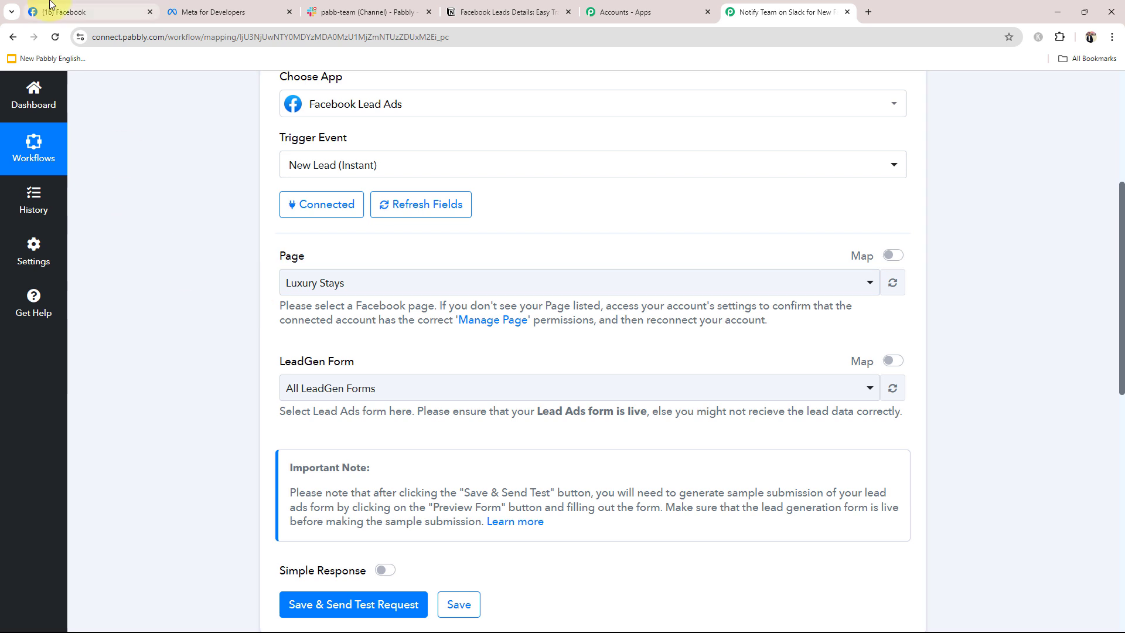
{"action": "left_click", "coordinate": [88, 12]}
{"action": "left_click_drag", "start_coordinate": [322, 441], "coordinate": [432, 446]}
{"action": "left_click", "coordinate": [96, 445]}
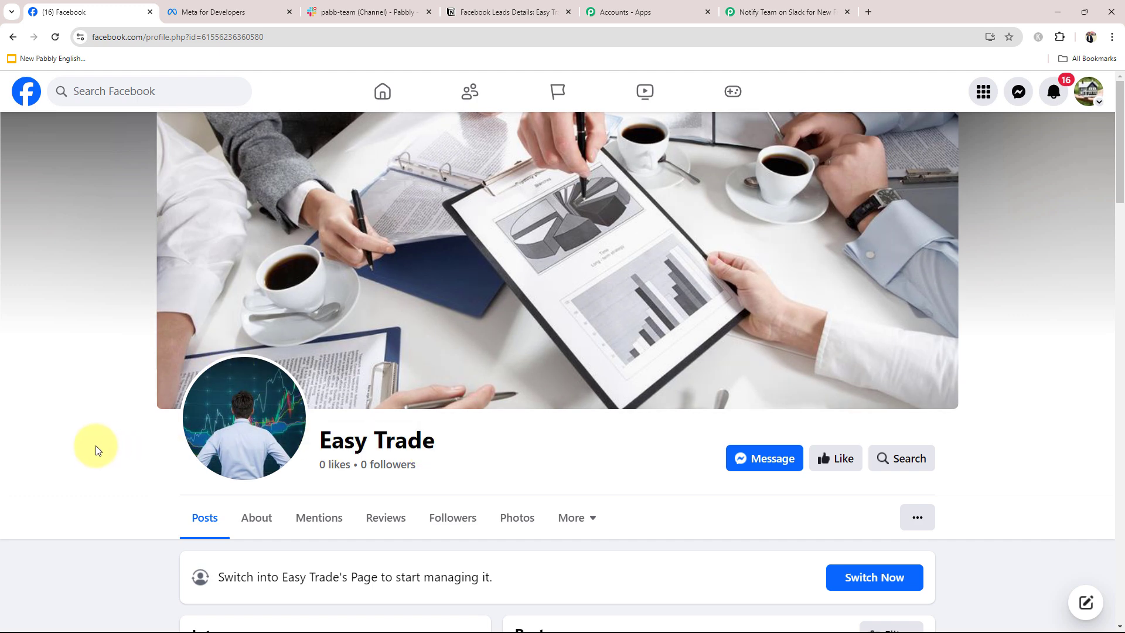
{"action": "scroll", "coordinate": [96, 445], "scroll_direction": "down", "scroll_amount": 4}
{"action": "scroll", "coordinate": [96, 445], "scroll_direction": "up", "scroll_amount": 4}
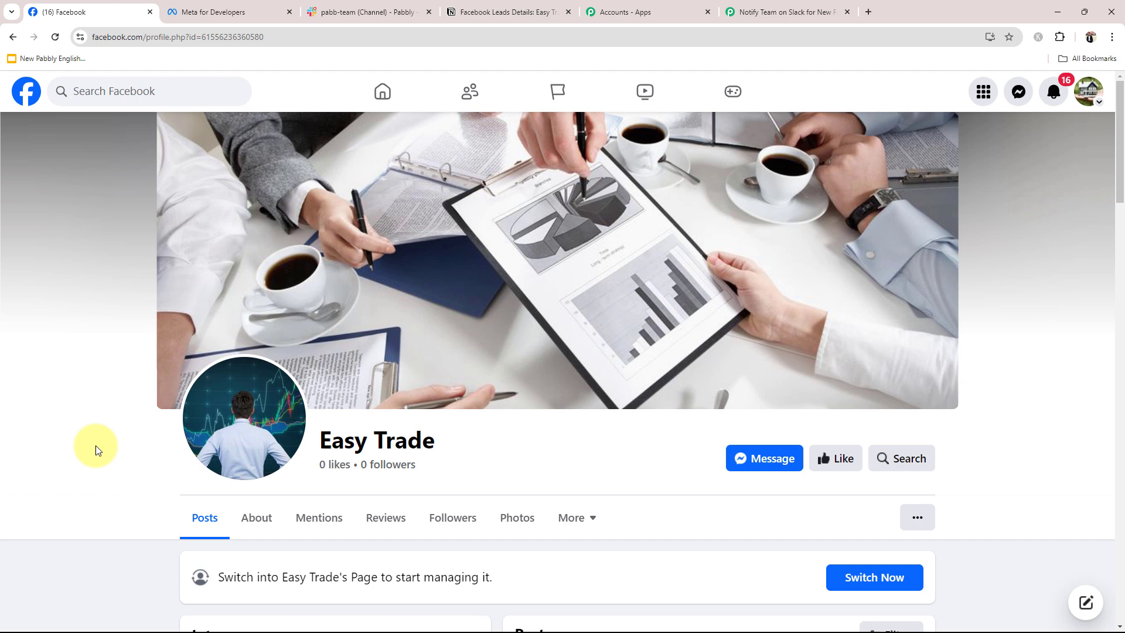
{"action": "left_click", "coordinate": [734, 4]}
{"action": "left_click", "coordinate": [286, 284]}
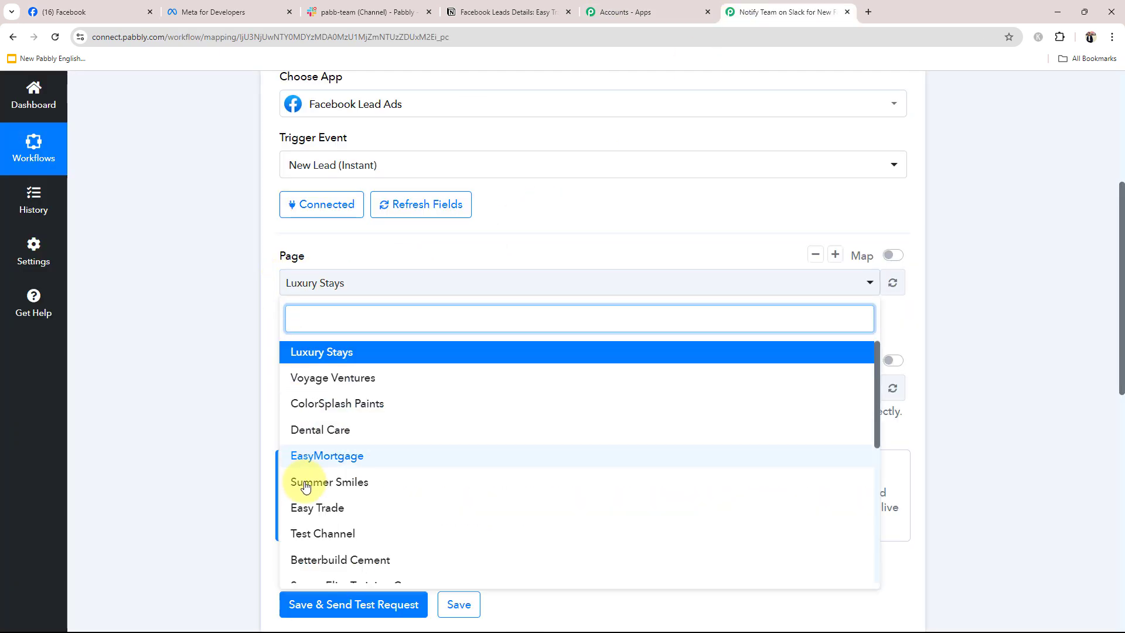
{"action": "left_click", "coordinate": [306, 508]}
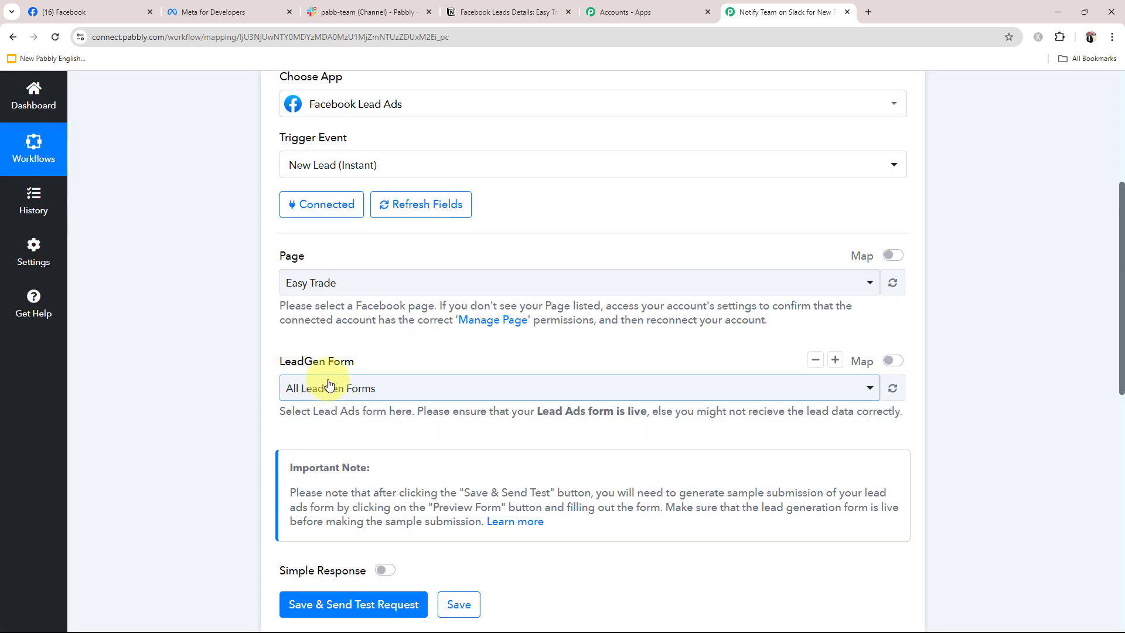
Set the trigger's LeadGen Form to Easy Trade Lead Form
{"action": "left_click", "coordinate": [316, 391]}
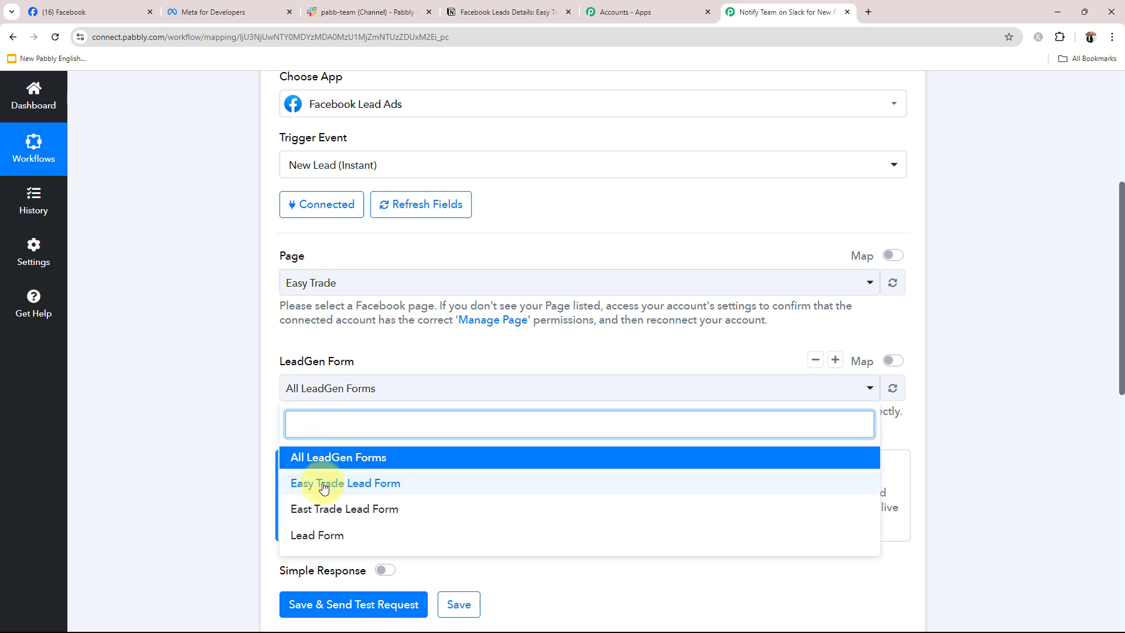
{"action": "scroll", "coordinate": [328, 495], "scroll_direction": "down", "scroll_amount": 1}
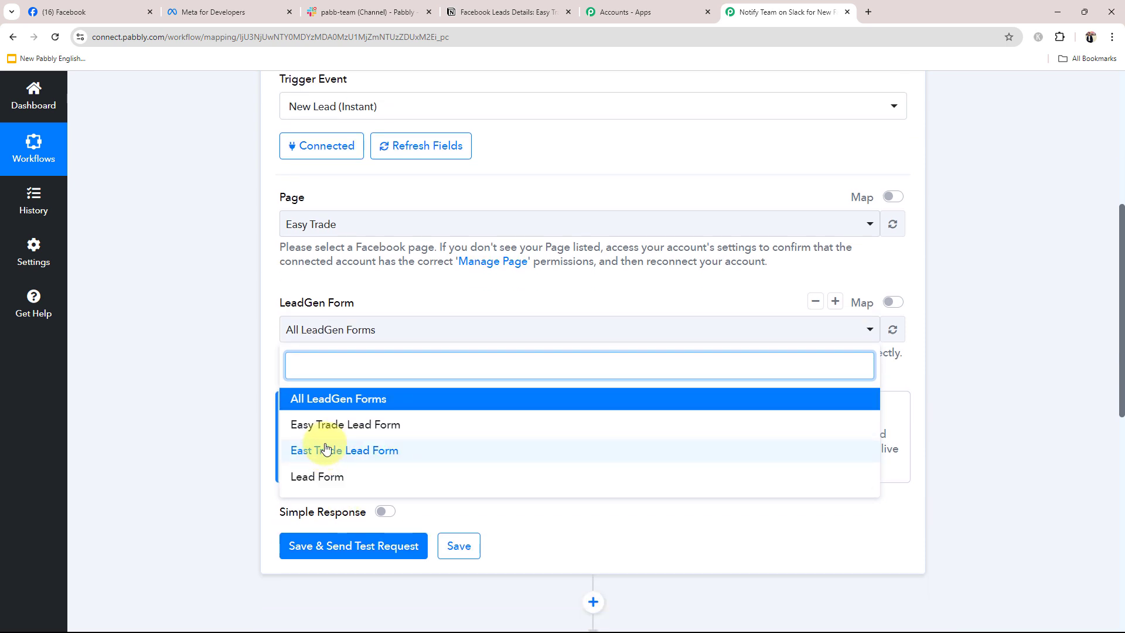
{"action": "left_click", "coordinate": [232, 392]}
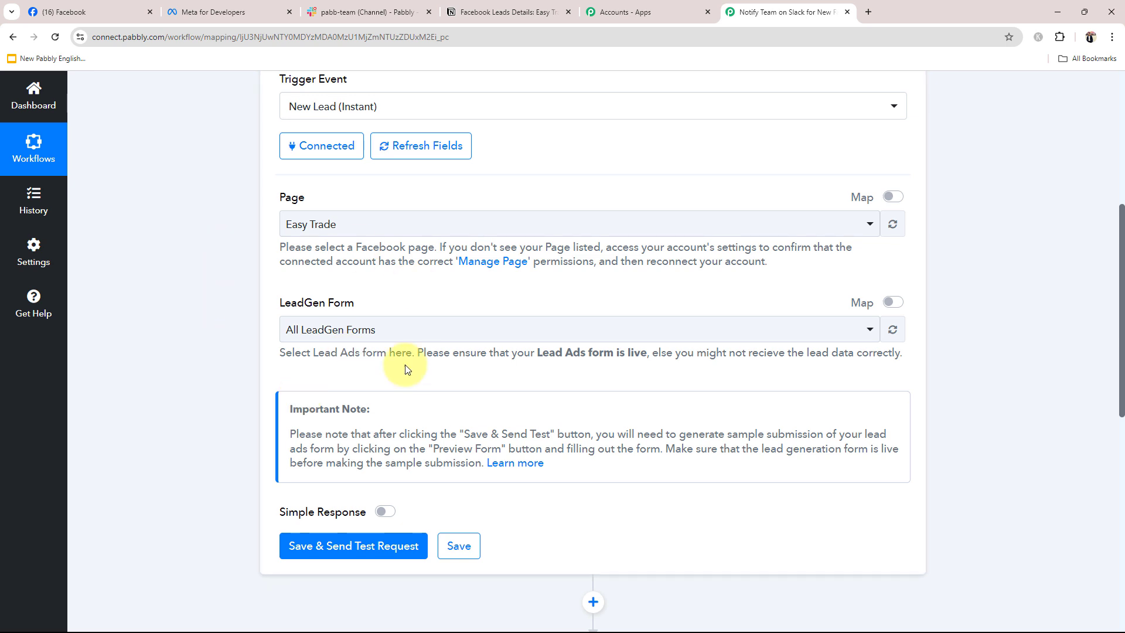
{"action": "left_click", "coordinate": [348, 333]}
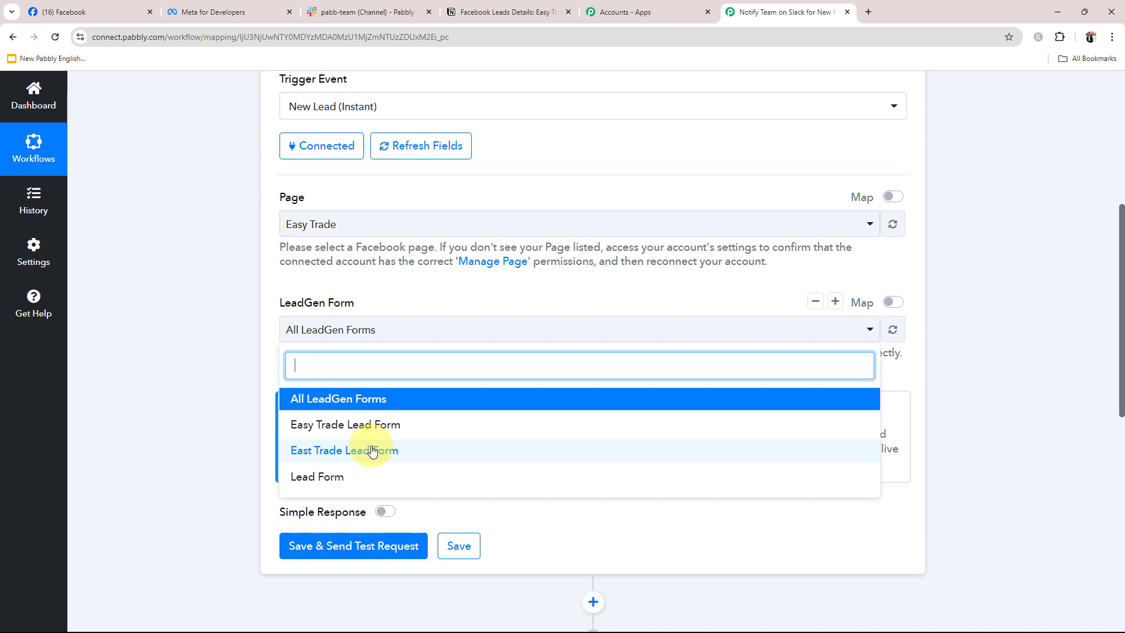
{"action": "left_click", "coordinate": [351, 425]}
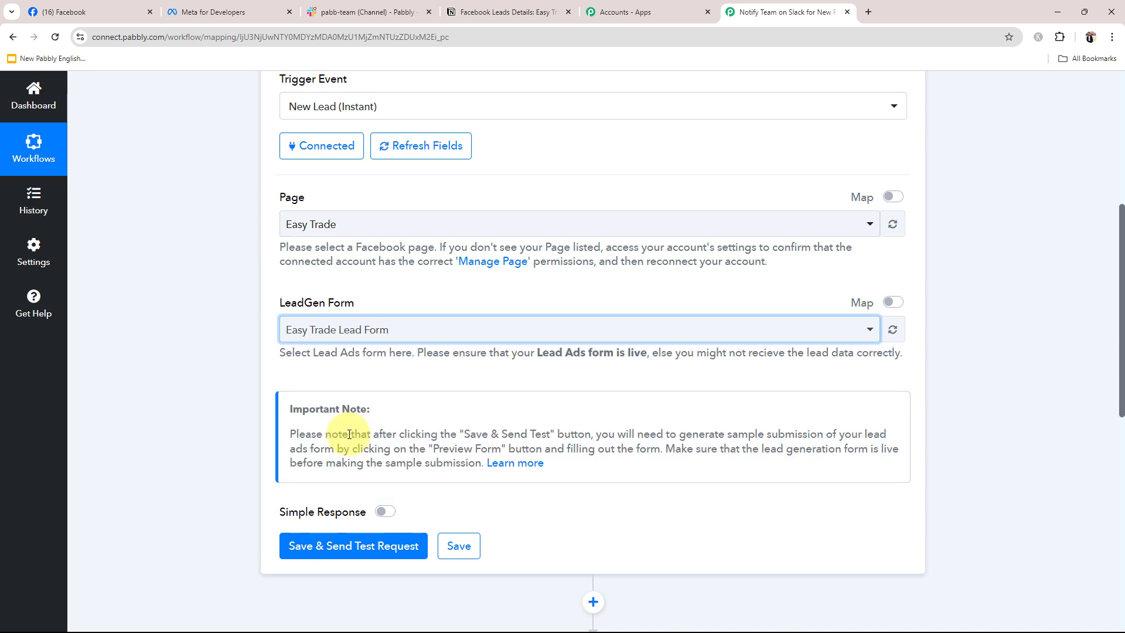
Save the trigger and send a test request, agreeing to resend it, so the webhook listens for a lead
{"action": "left_click", "coordinate": [328, 552]}
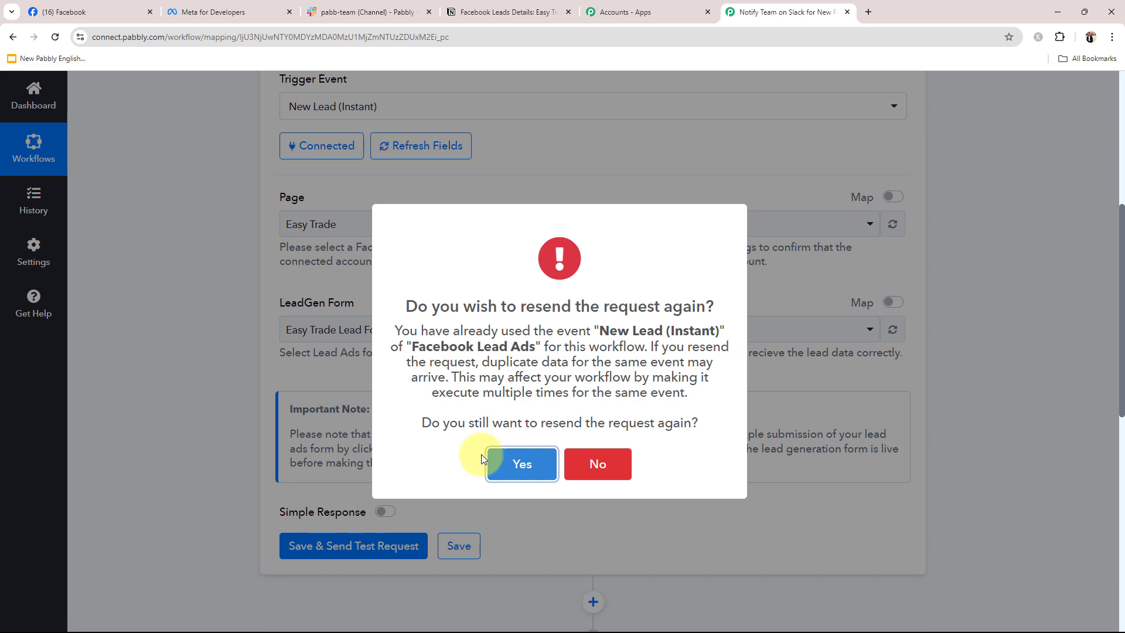
{"action": "left_click", "coordinate": [523, 471]}
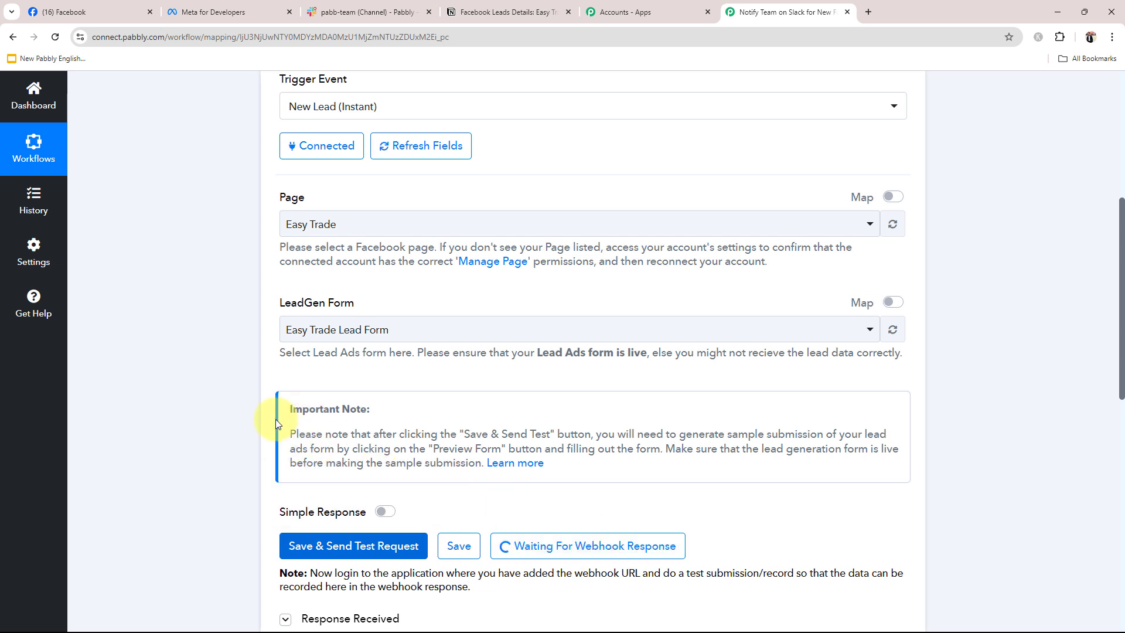
{"action": "scroll", "coordinate": [275, 419], "scroll_direction": "down", "scroll_amount": 2}
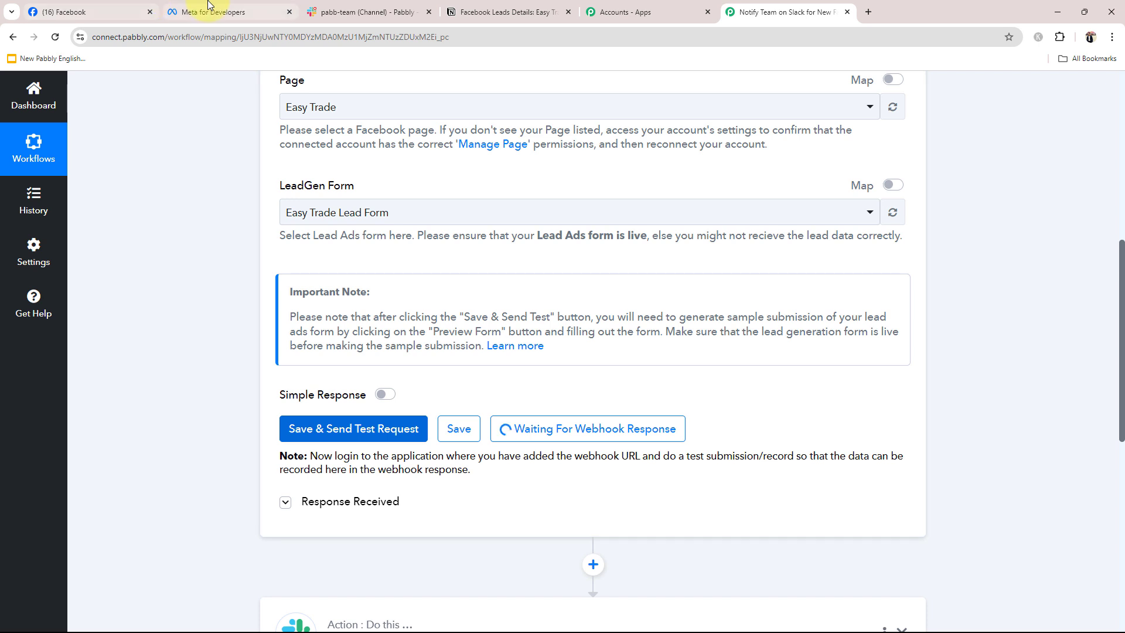
Switch to Meta for Developers and open the Lead Ads RTU Debug Tool from the developer tools
{"action": "left_click", "coordinate": [188, 12]}
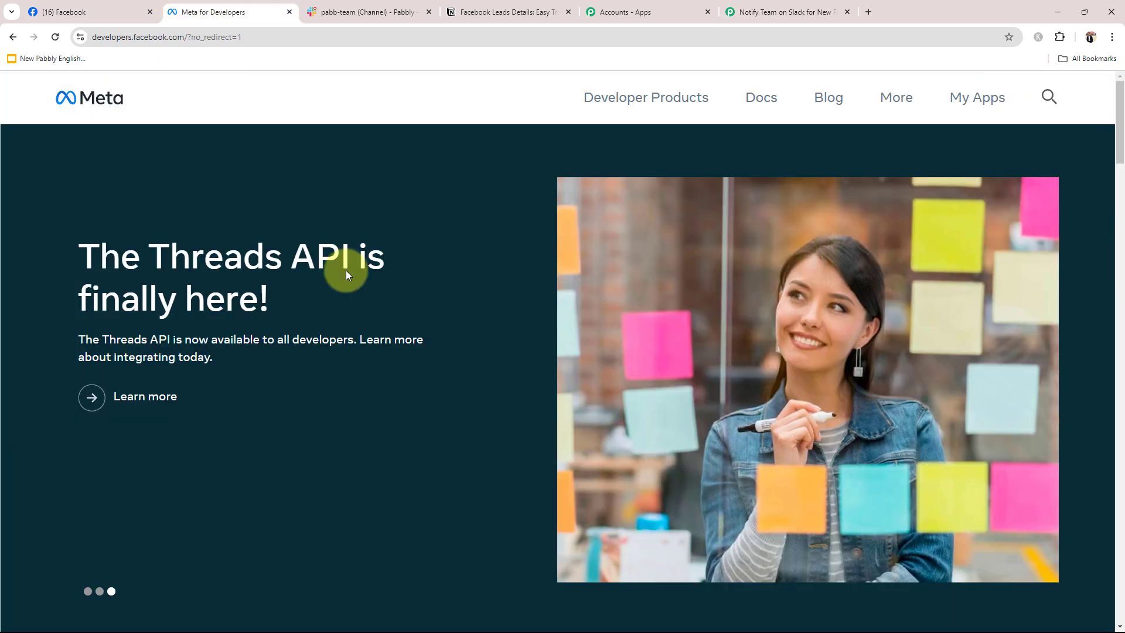
{"action": "left_click", "coordinate": [976, 109]}
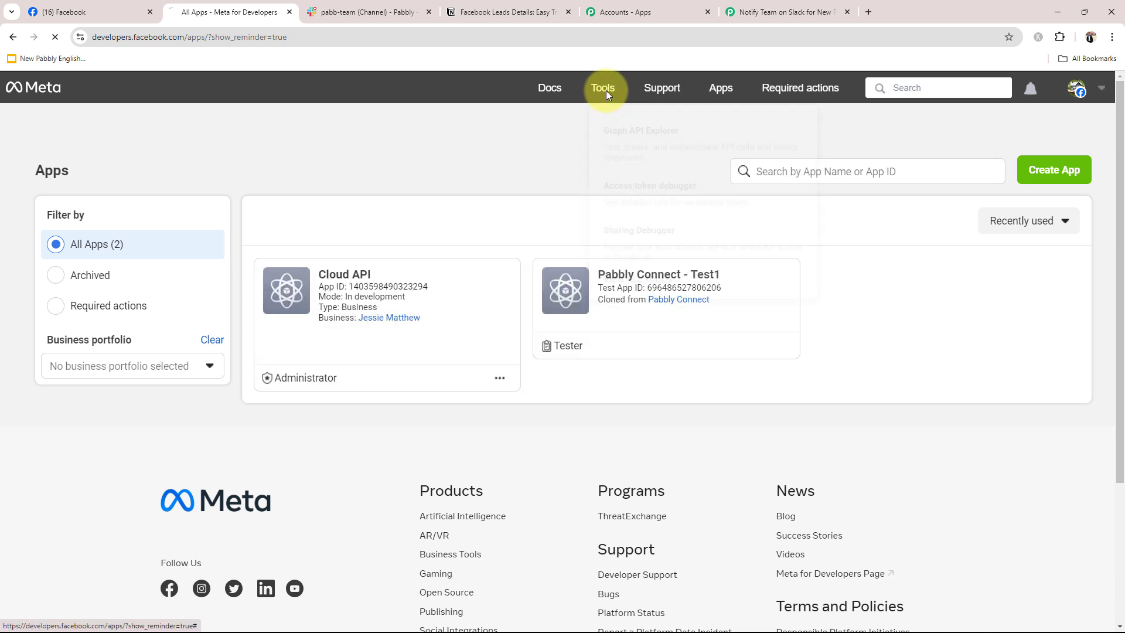
{"action": "left_click", "coordinate": [606, 90]}
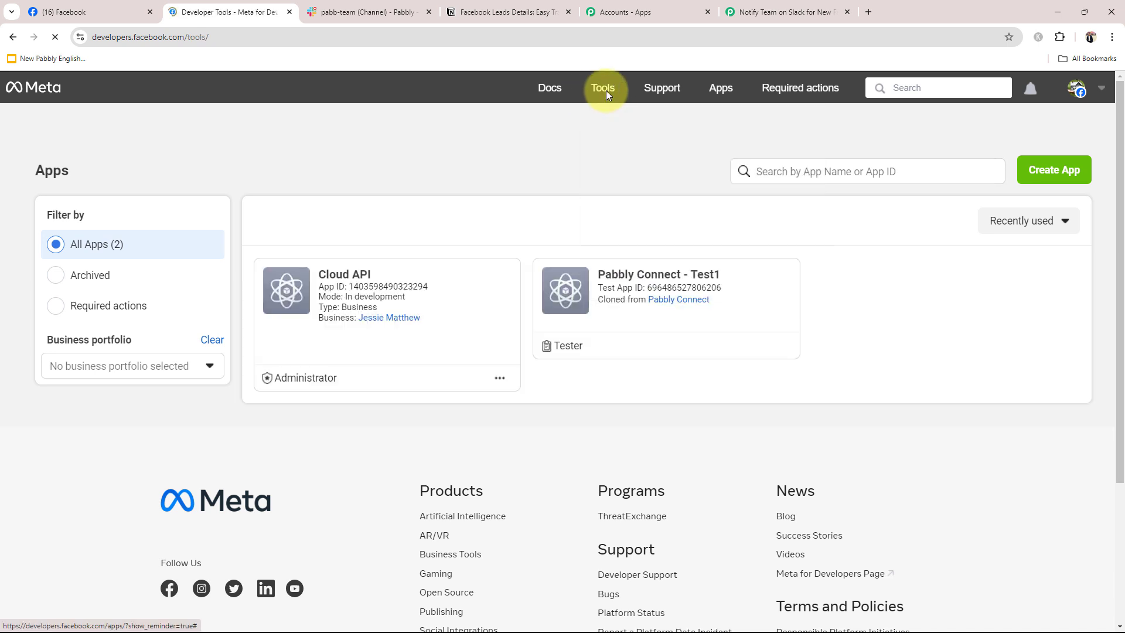
{"action": "scroll", "coordinate": [111, 410], "scroll_direction": "down", "scroll_amount": 5}
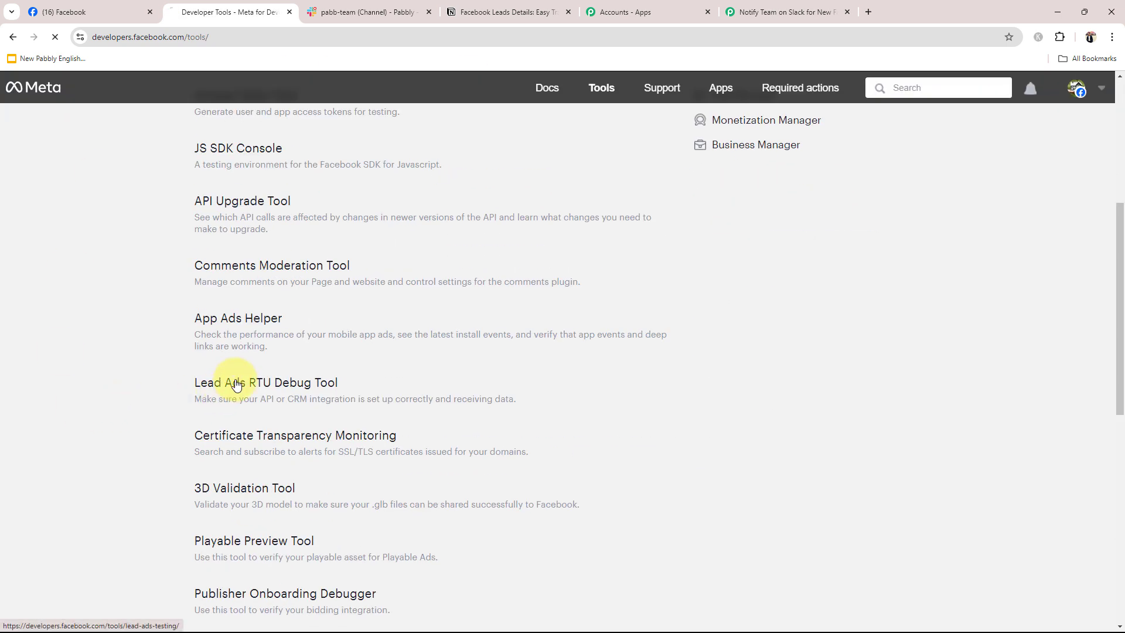
{"action": "left_click", "coordinate": [224, 397]}
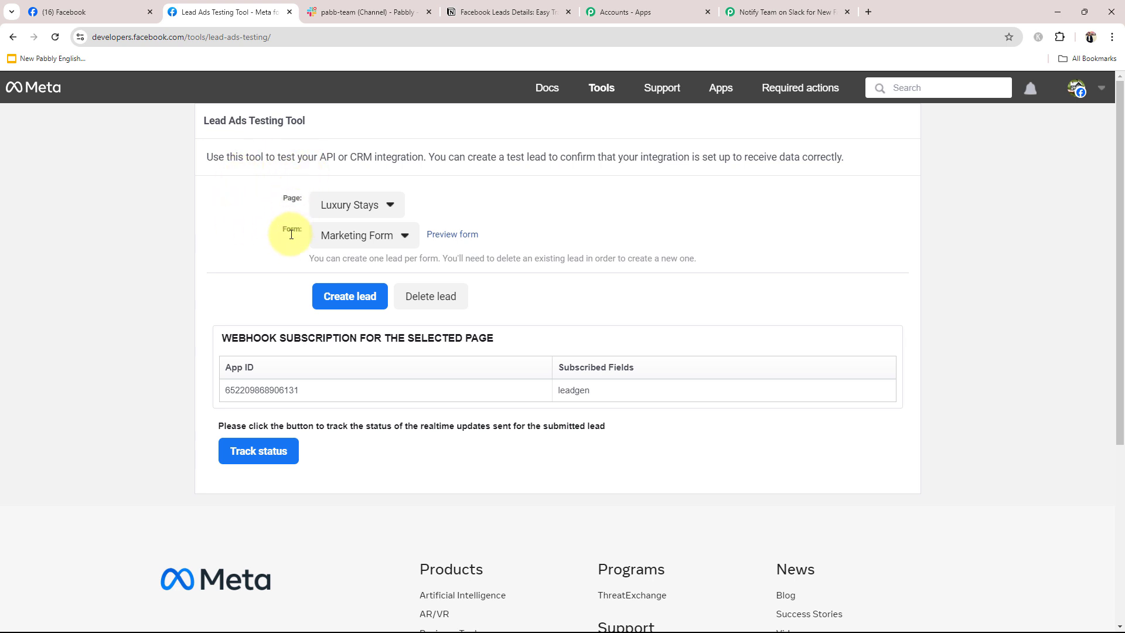
In the Lead Ads Testing Tool, choose the Easy Trade page and the Easy Trade Lead Form
{"action": "left_click", "coordinate": [340, 211]}
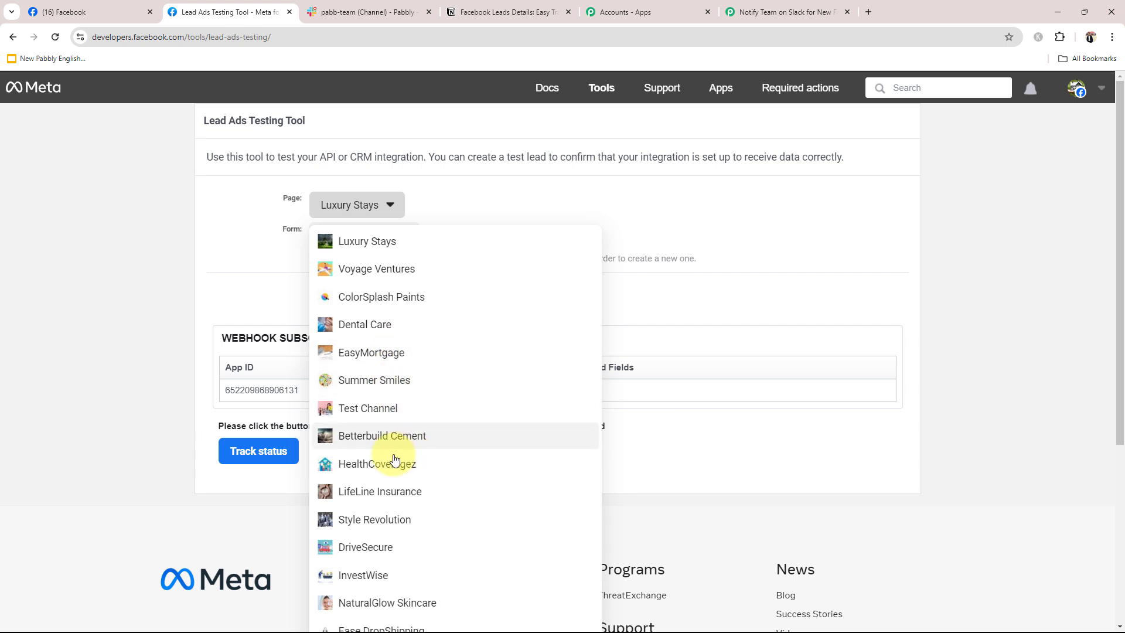
{"action": "scroll", "coordinate": [394, 466], "scroll_direction": "down", "scroll_amount": 3}
{"action": "left_click", "coordinate": [374, 564]}
{"action": "scroll", "coordinate": [198, 308], "scroll_direction": "up", "scroll_amount": 3}
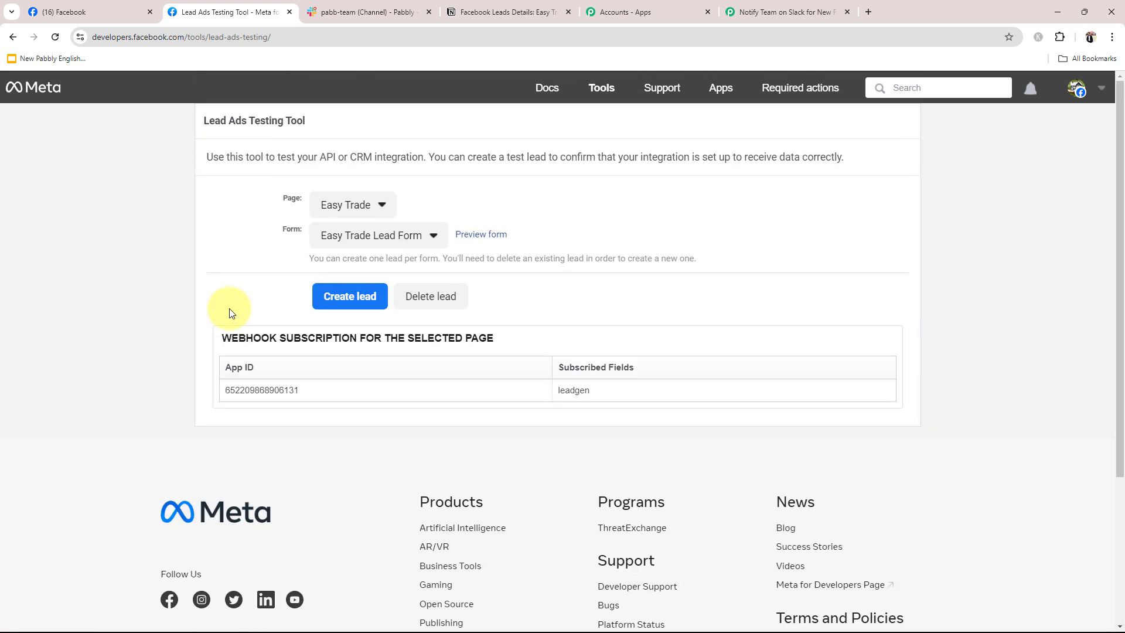
{"action": "left_click", "coordinate": [357, 246]}
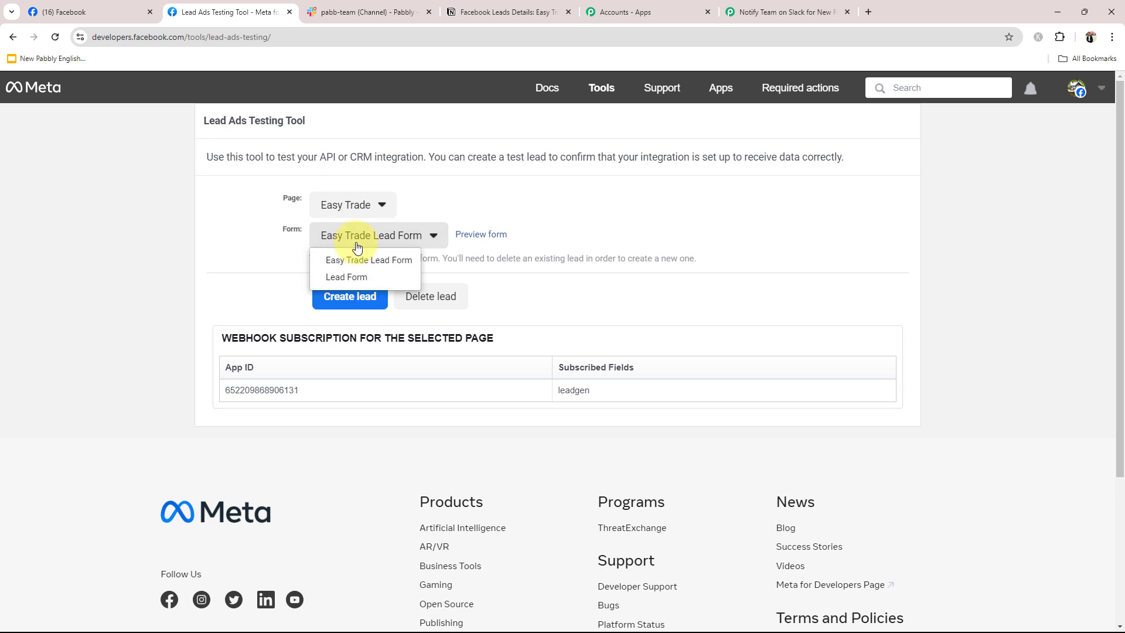
{"action": "left_click", "coordinate": [359, 261]}
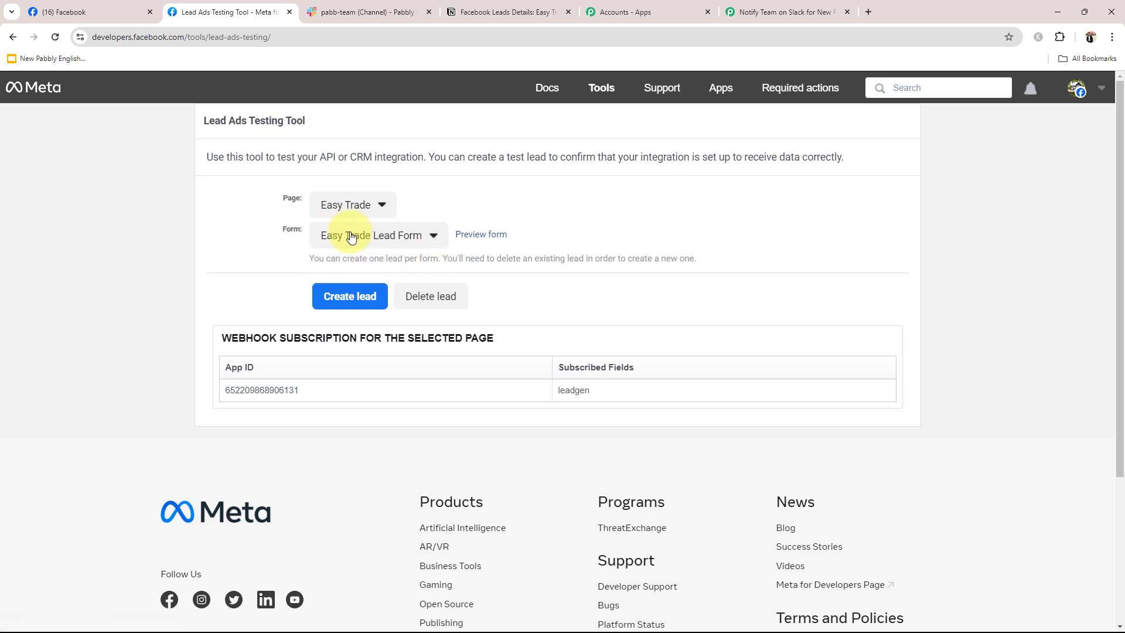
Preview the lead form, submit a test lead with an email, full name and phone number, and close the form
{"action": "left_click", "coordinate": [461, 237]}
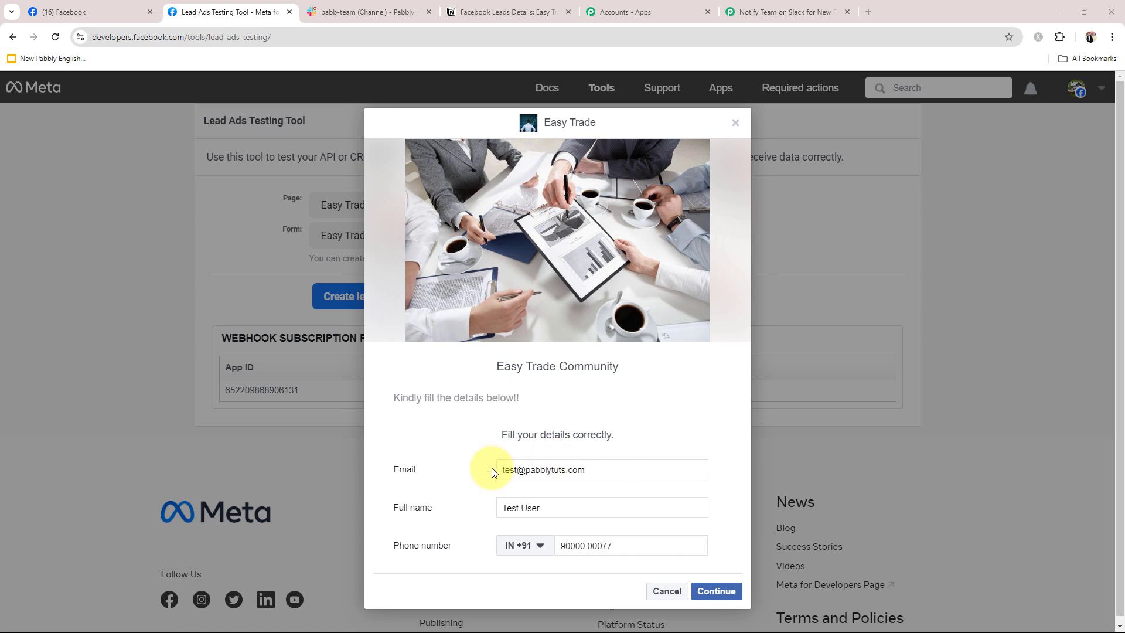
{"action": "left_click", "coordinate": [714, 590]}
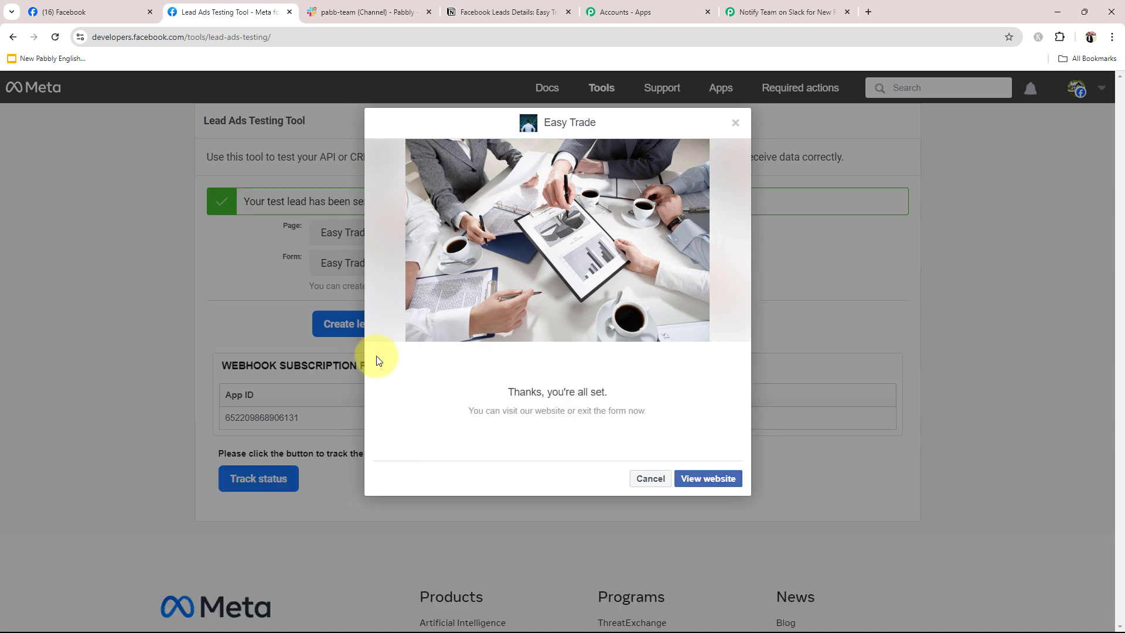
{"action": "left_click", "coordinate": [650, 478]}
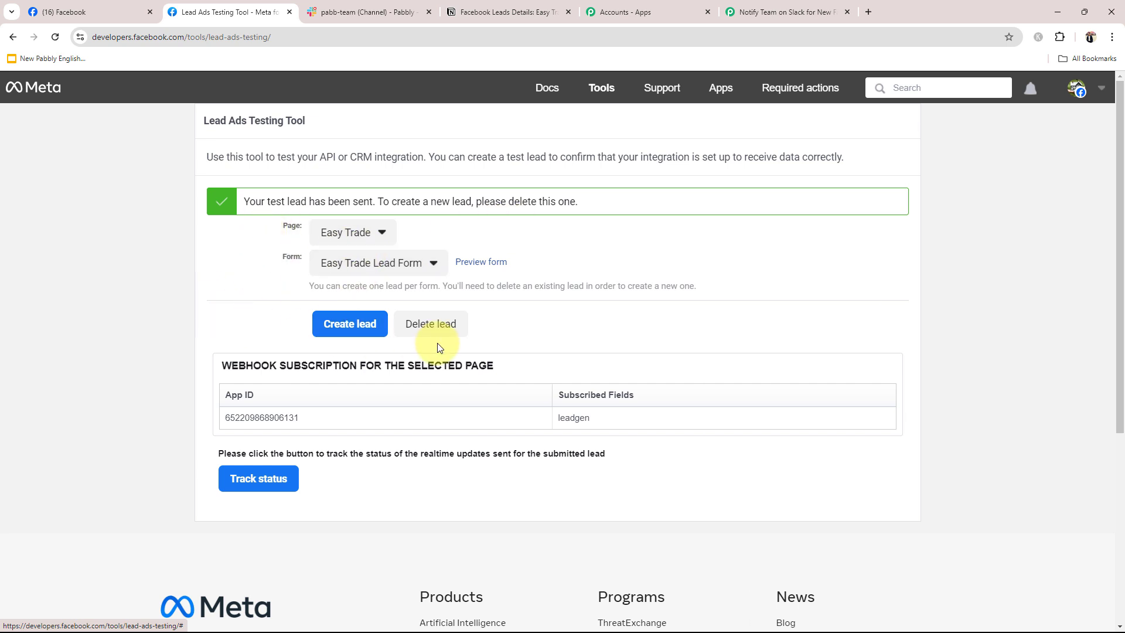
Return to the Pabbly Connect workflow and check the email, full name and phone number in the trigger's received response
{"action": "left_click", "coordinate": [745, 12]}
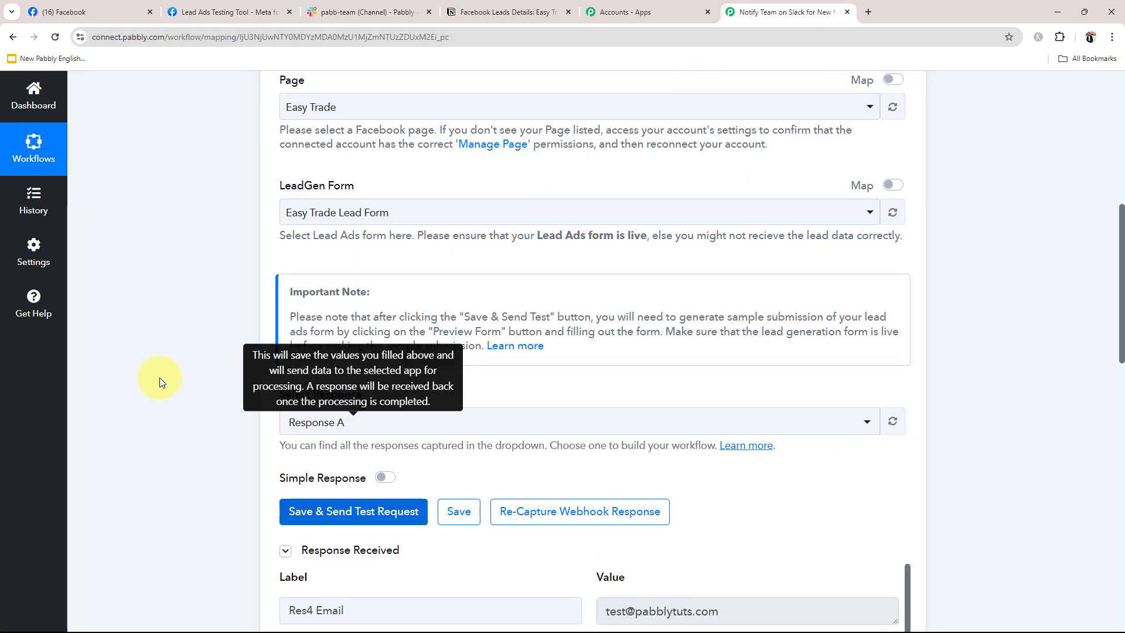
{"action": "scroll", "coordinate": [170, 410], "scroll_direction": "down", "scroll_amount": 8}
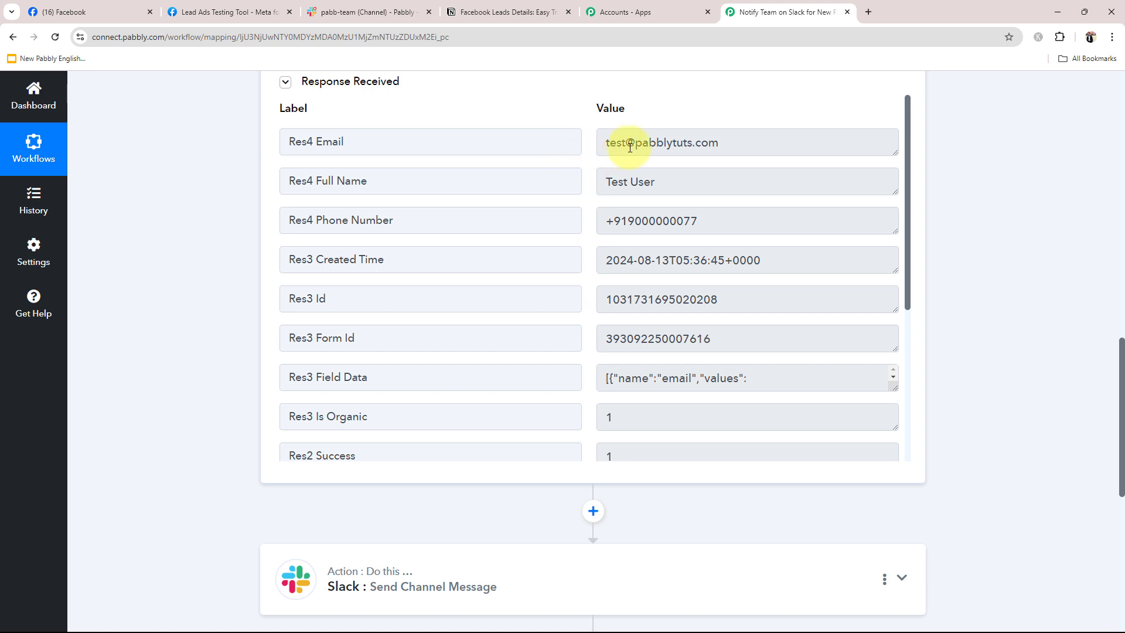
{"action": "left_click", "coordinate": [721, 181]}
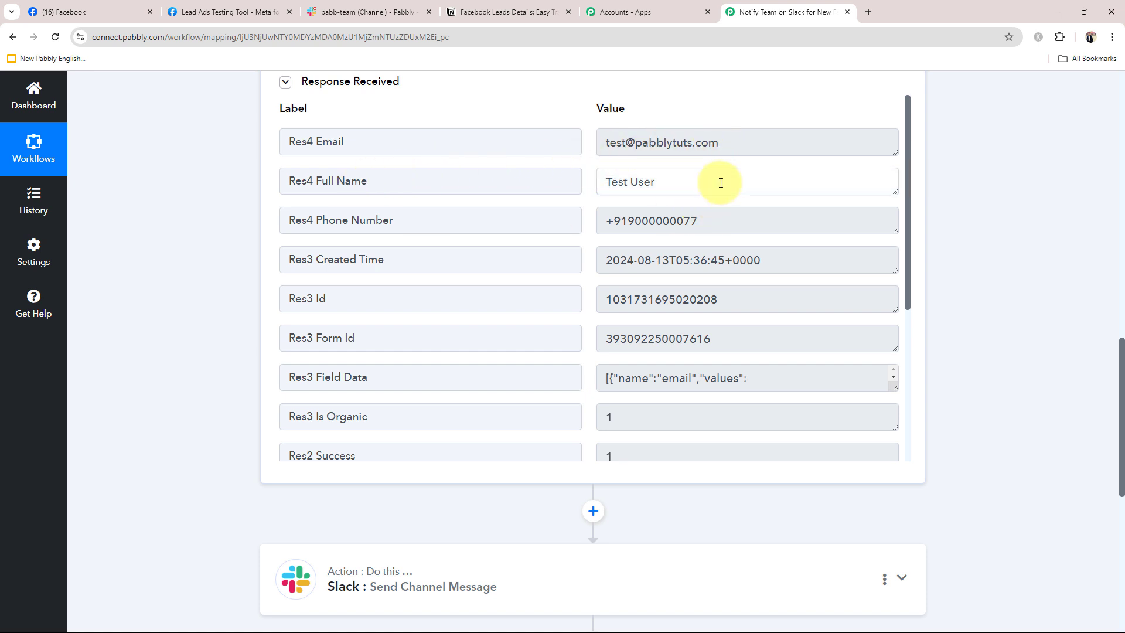
{"action": "key", "text": "ctrl+a"}
{"action": "left_click", "coordinate": [790, 231]}
{"action": "key", "text": "ctrl+a"}
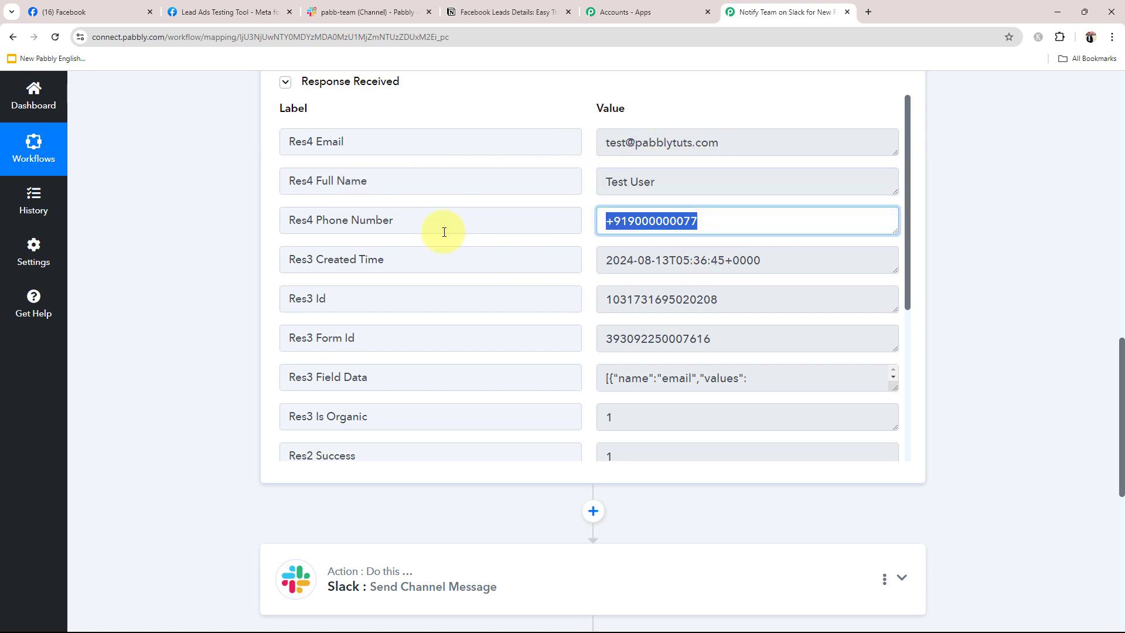
Examine the created time, form ID and remaining fields in the Facebook Lead Ads trigger's received response
{"action": "left_click", "coordinate": [803, 262]}
{"action": "key", "text": "ctrl+a"}
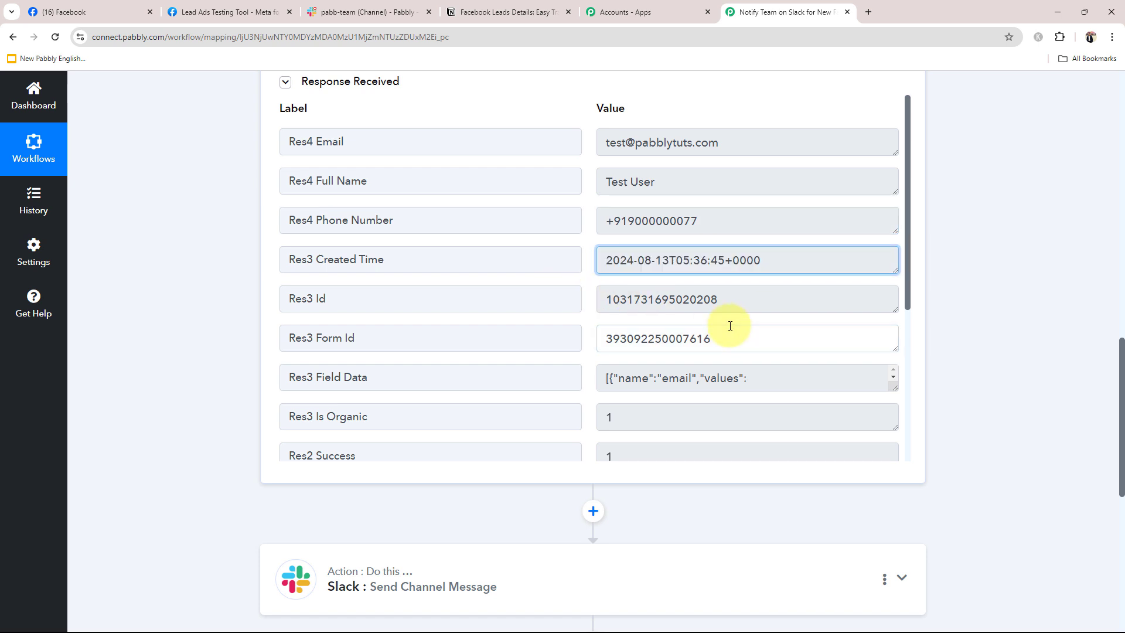
{"action": "left_click", "coordinate": [730, 326]}
{"action": "key", "text": "ctrl+a"}
{"action": "scroll", "coordinate": [660, 338], "scroll_direction": "down", "scroll_amount": 4}
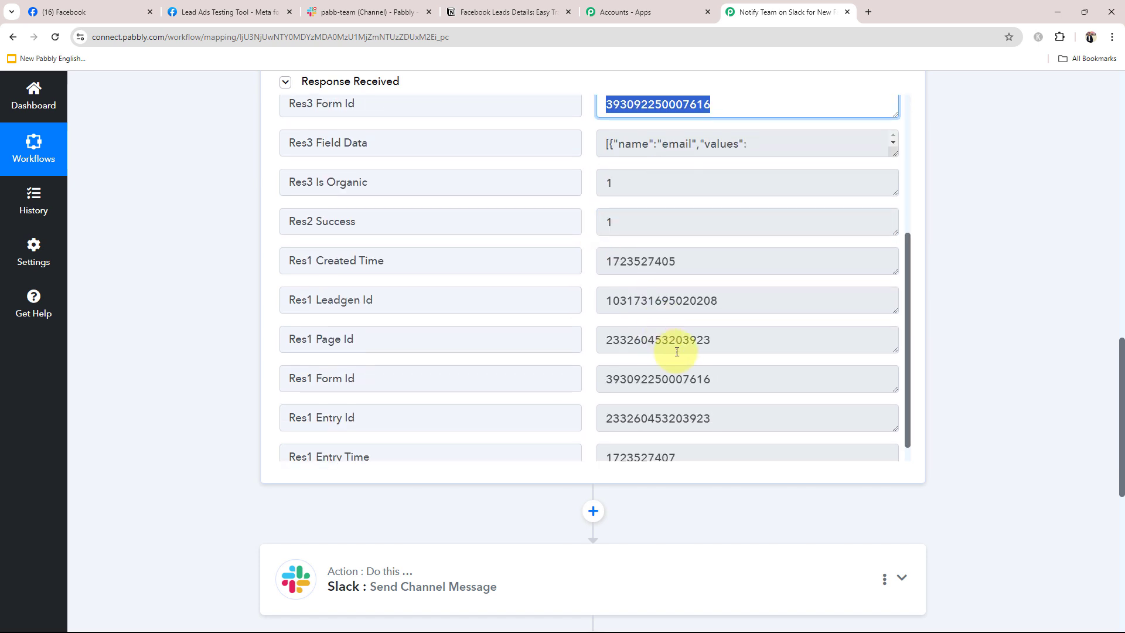
{"action": "scroll", "coordinate": [676, 351], "scroll_direction": "up", "scroll_amount": 4}
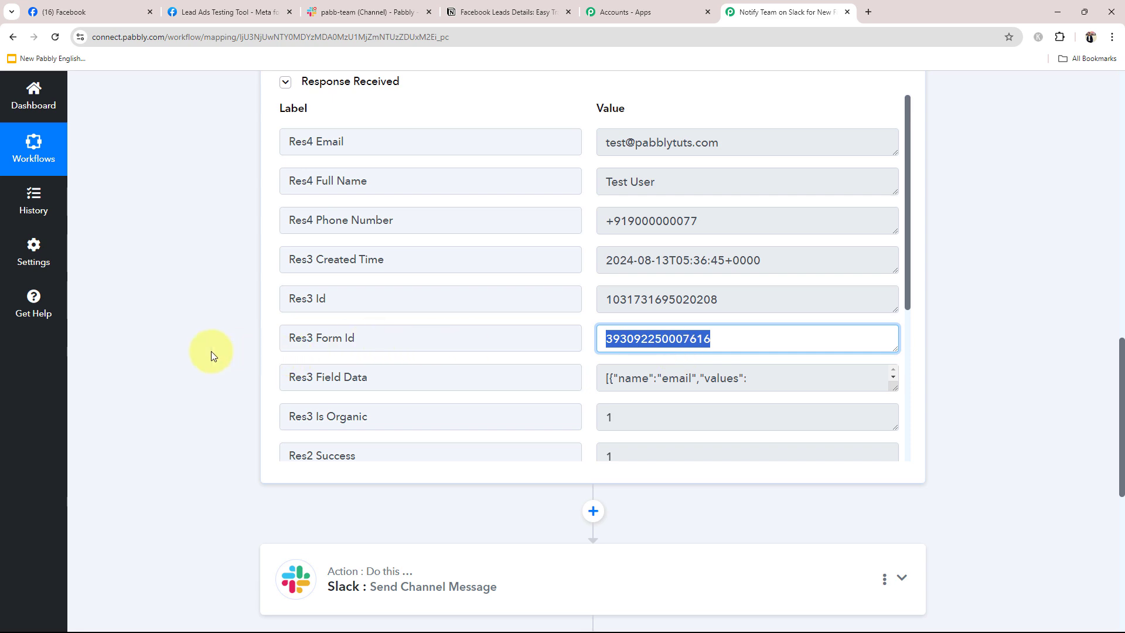
{"action": "left_click", "coordinate": [193, 347]}
Collapse the Facebook Lead Ads trigger and expand the Slack Send Channel Message action
{"action": "scroll", "coordinate": [193, 347], "scroll_direction": "up", "scroll_amount": 10}
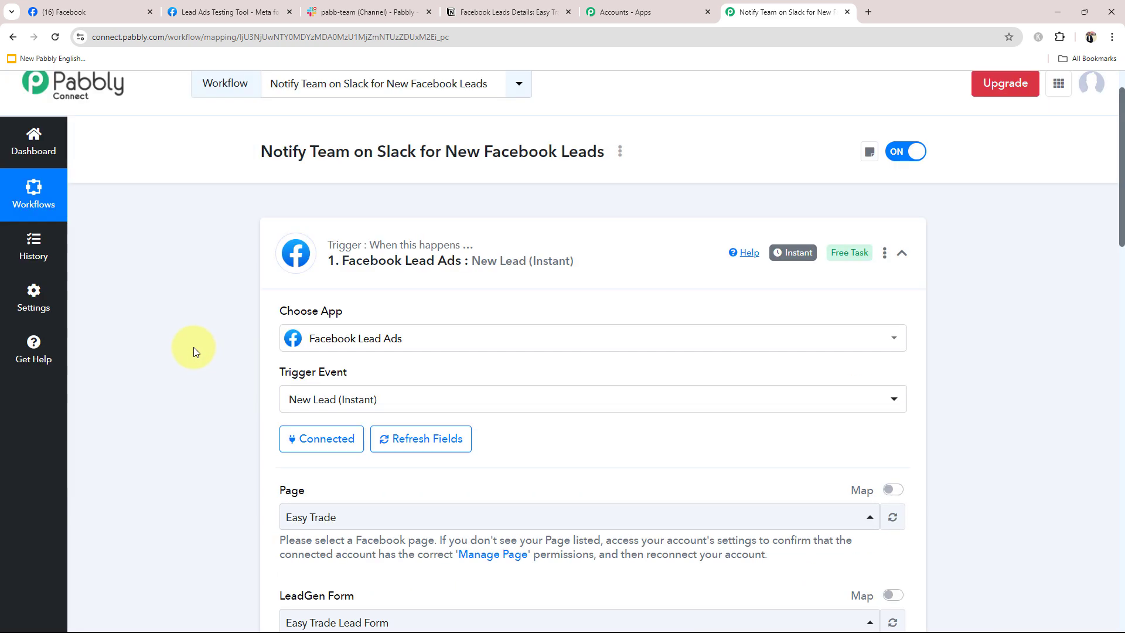
{"action": "left_click", "coordinate": [613, 246]}
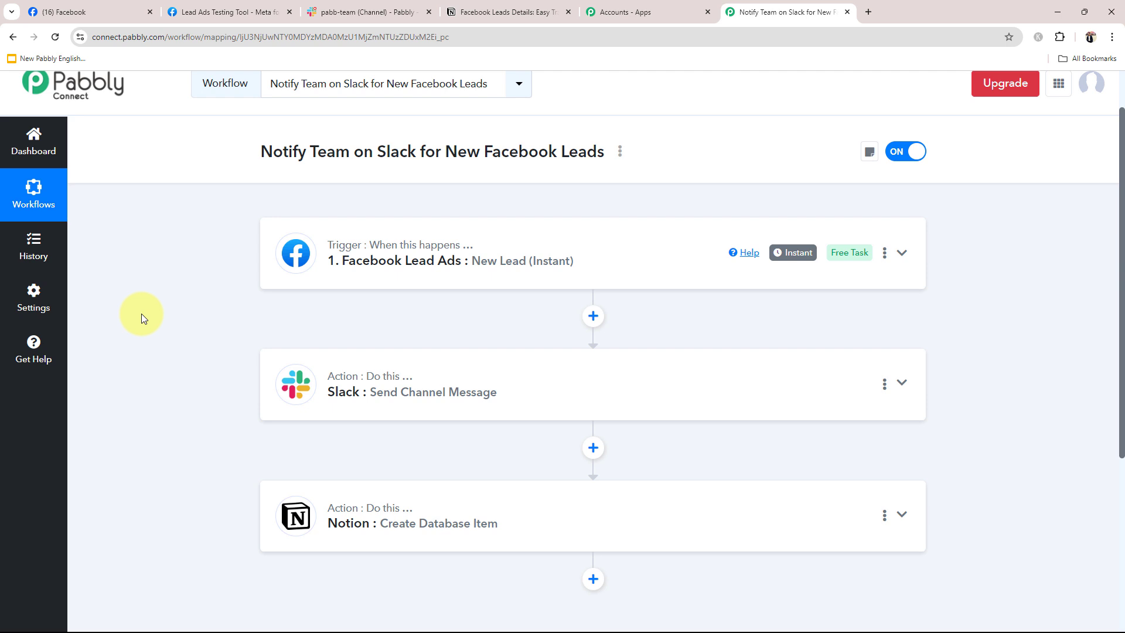
{"action": "left_click", "coordinate": [395, 401]}
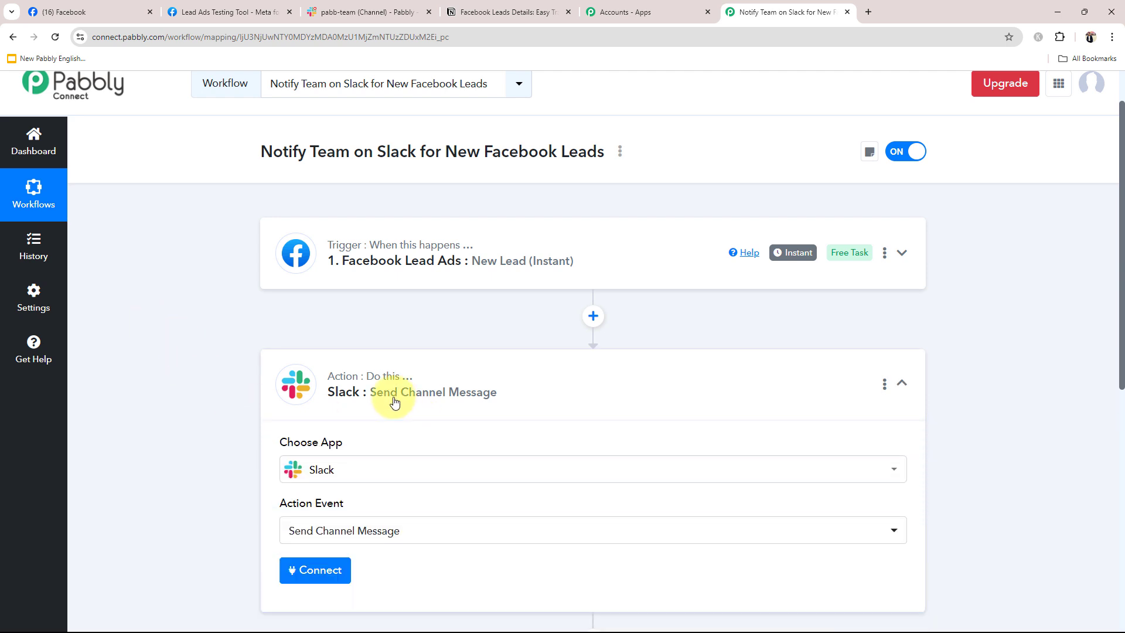
{"action": "scroll", "coordinate": [394, 401], "scroll_direction": "down", "scroll_amount": 2}
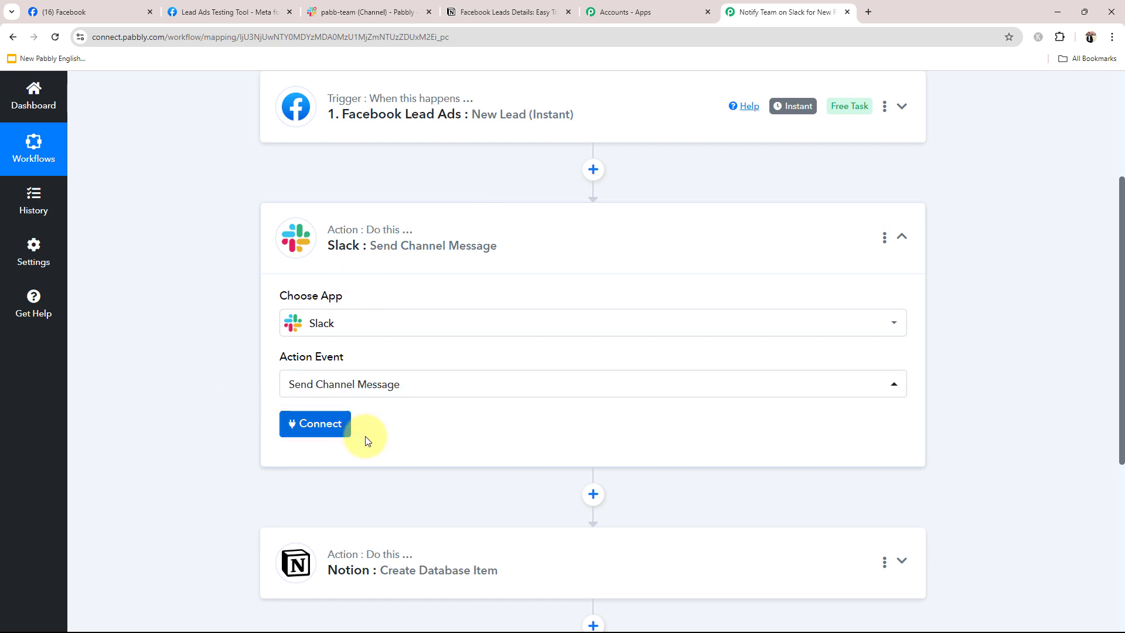
Start adding a new Slack connection for the Send Channel Message action, up to the token type request
{"action": "left_click", "coordinate": [299, 423]}
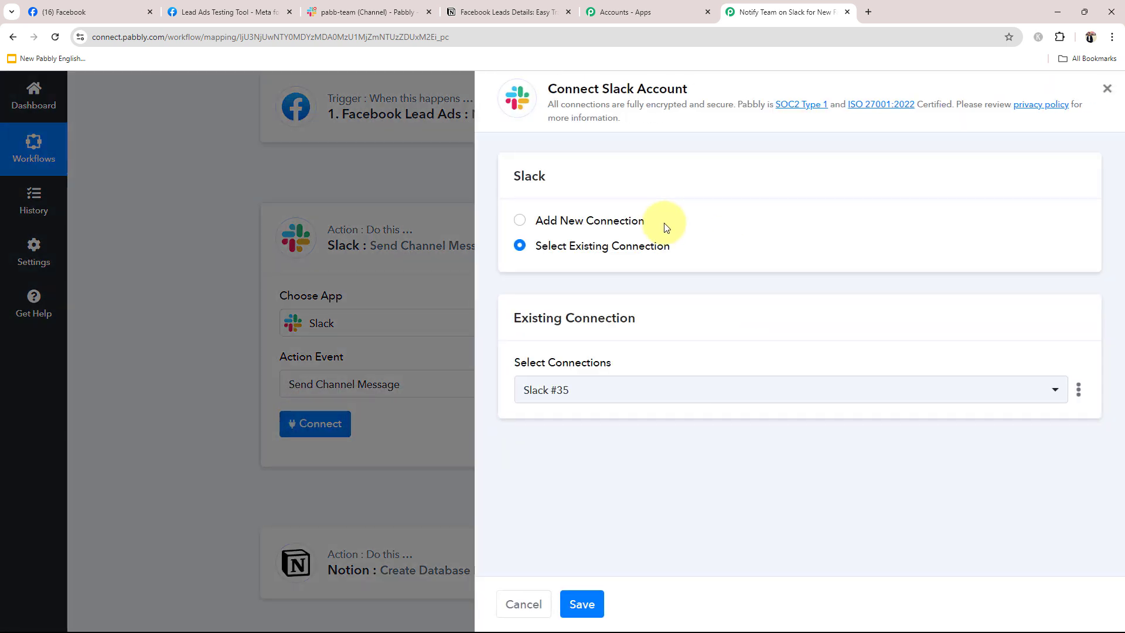
{"action": "left_click", "coordinate": [520, 220]}
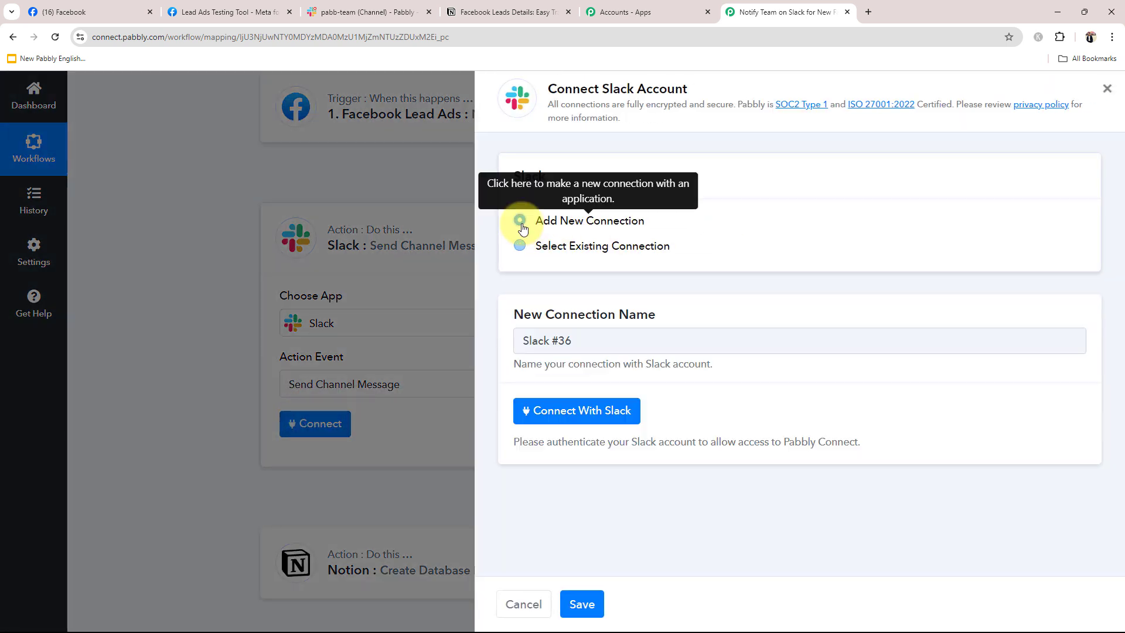
{"action": "left_click", "coordinate": [571, 408]}
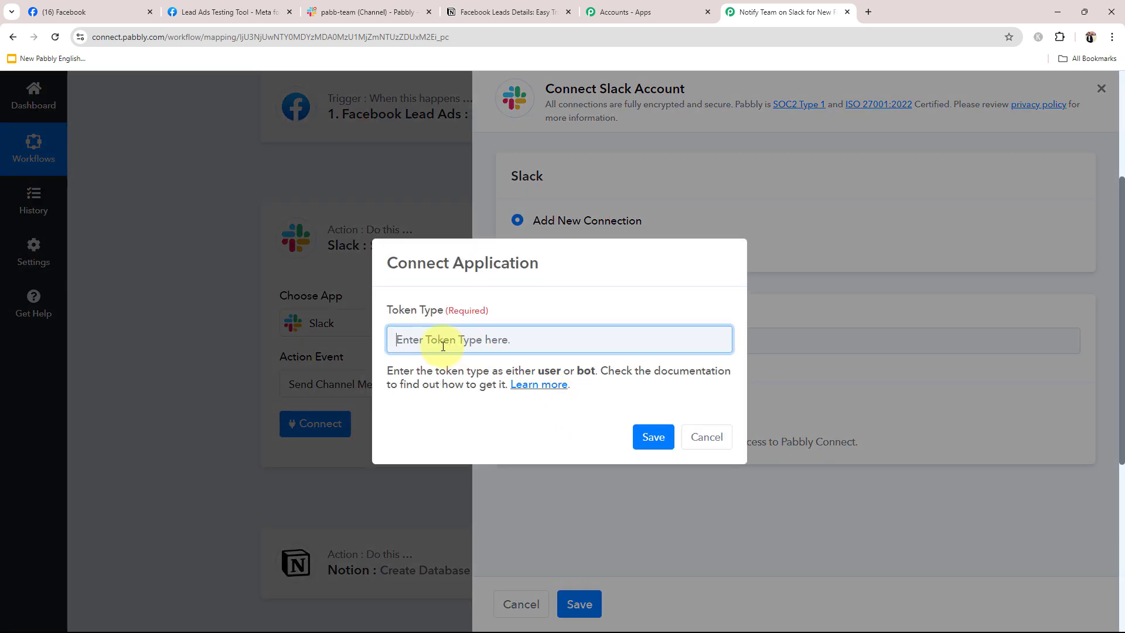
{"action": "left_click_drag", "start_coordinate": [379, 305], "coordinate": [398, 314]}
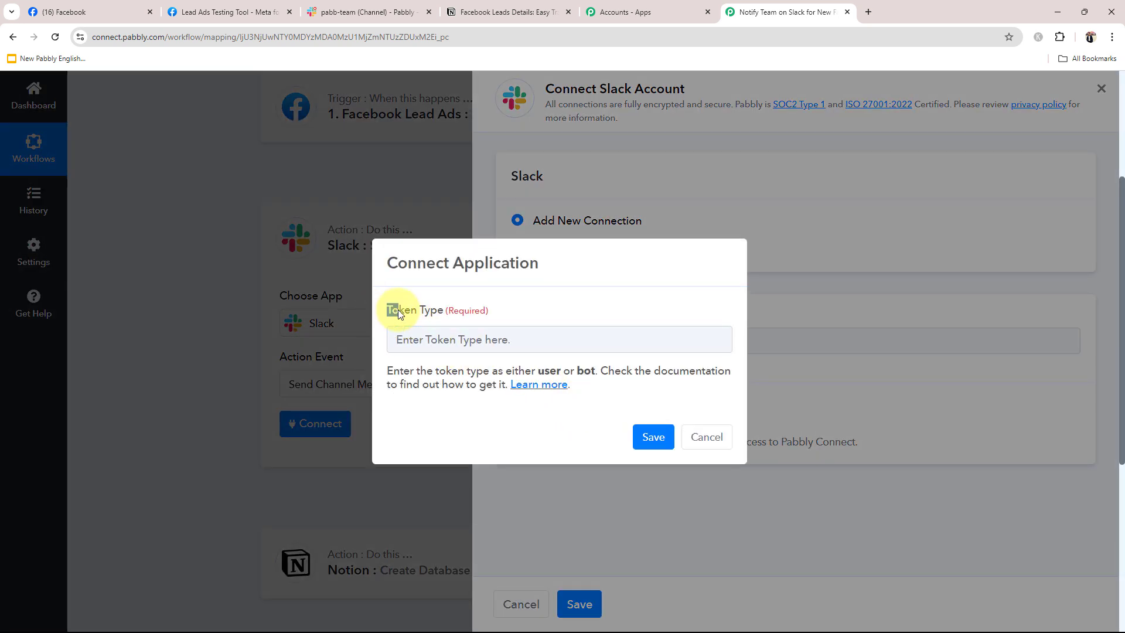
{"action": "left_click", "coordinate": [454, 413]}
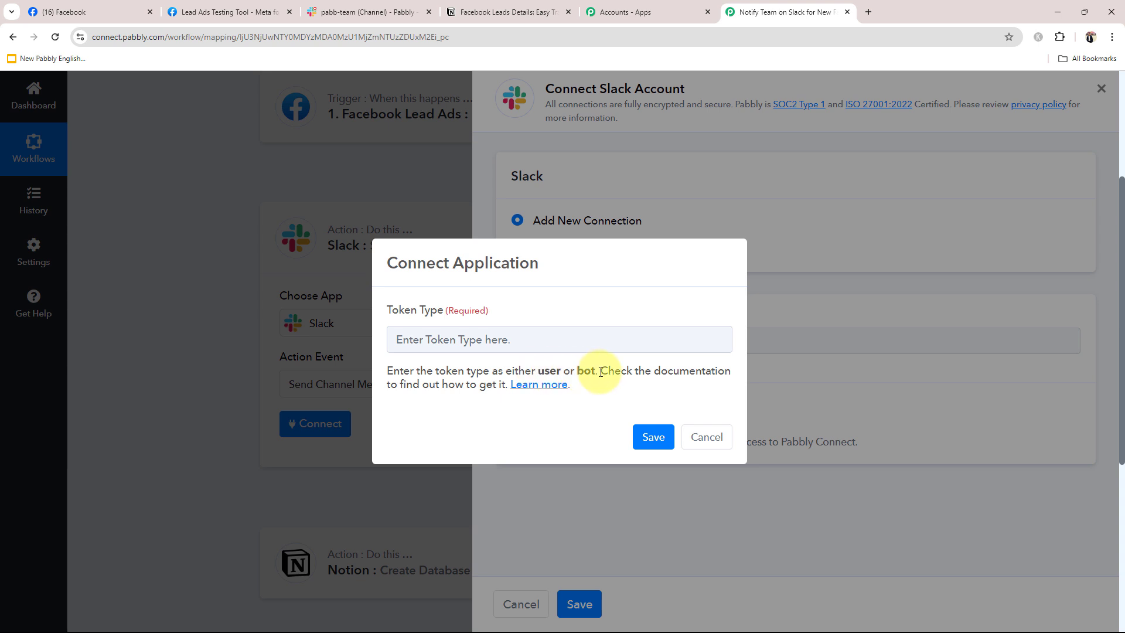
Open the Slack token type documentation, compare the permissions of the bot and user types, and close it
{"action": "left_click", "coordinate": [525, 385]}
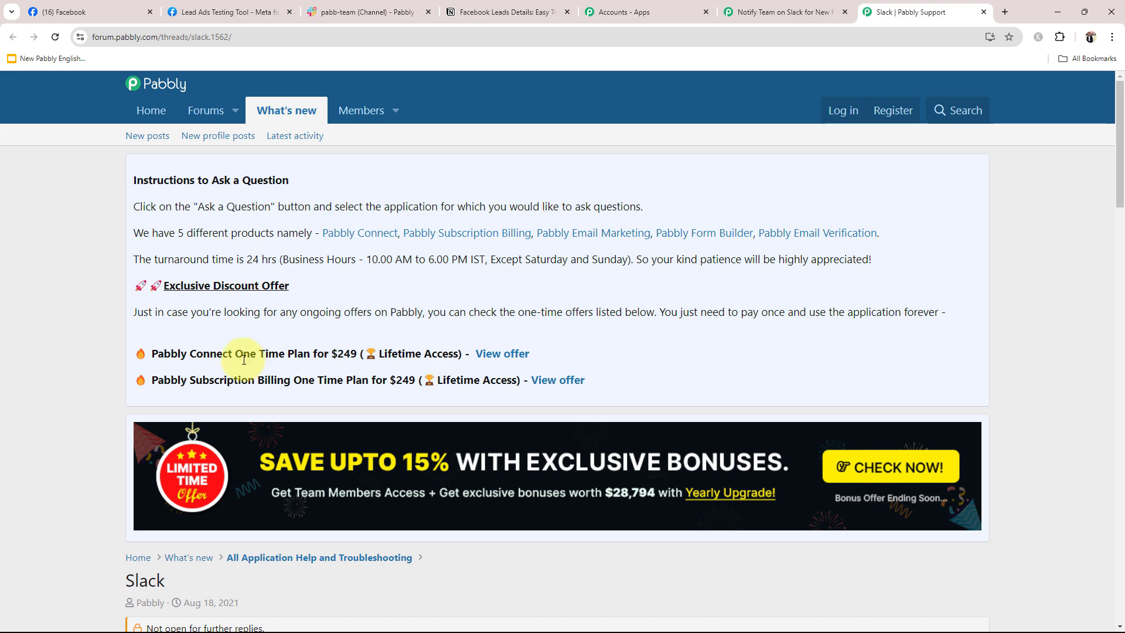
{"action": "scroll", "coordinate": [123, 353], "scroll_direction": "down", "scroll_amount": 15}
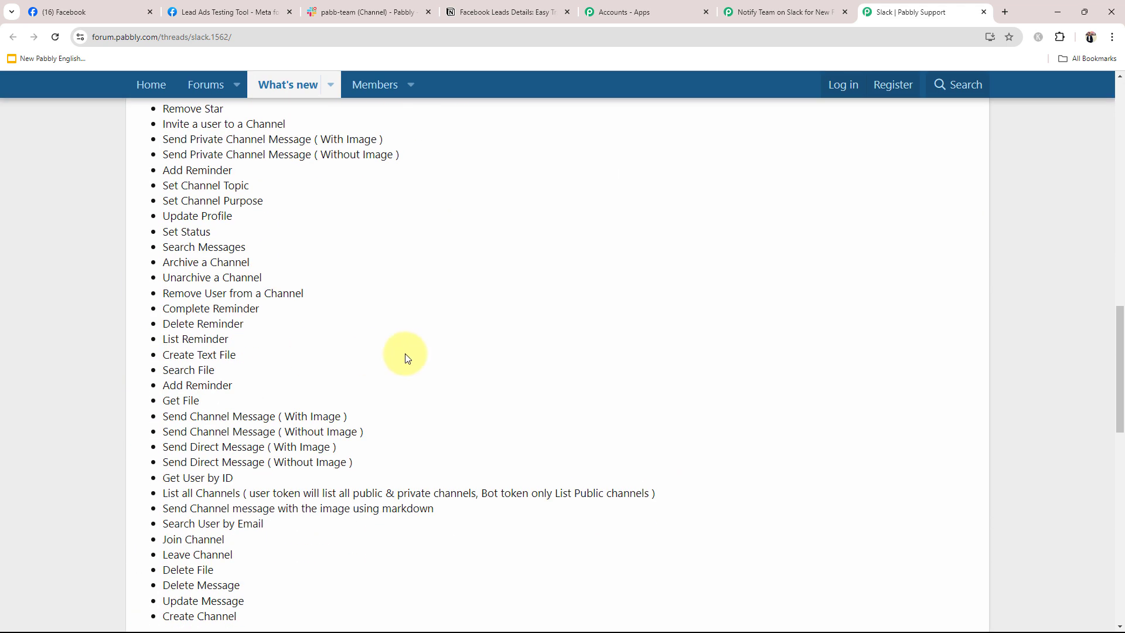
{"action": "scroll", "coordinate": [405, 353], "scroll_direction": "down", "scroll_amount": 8}
{"action": "left_click_drag", "start_coordinate": [168, 215], "coordinate": [337, 409]}
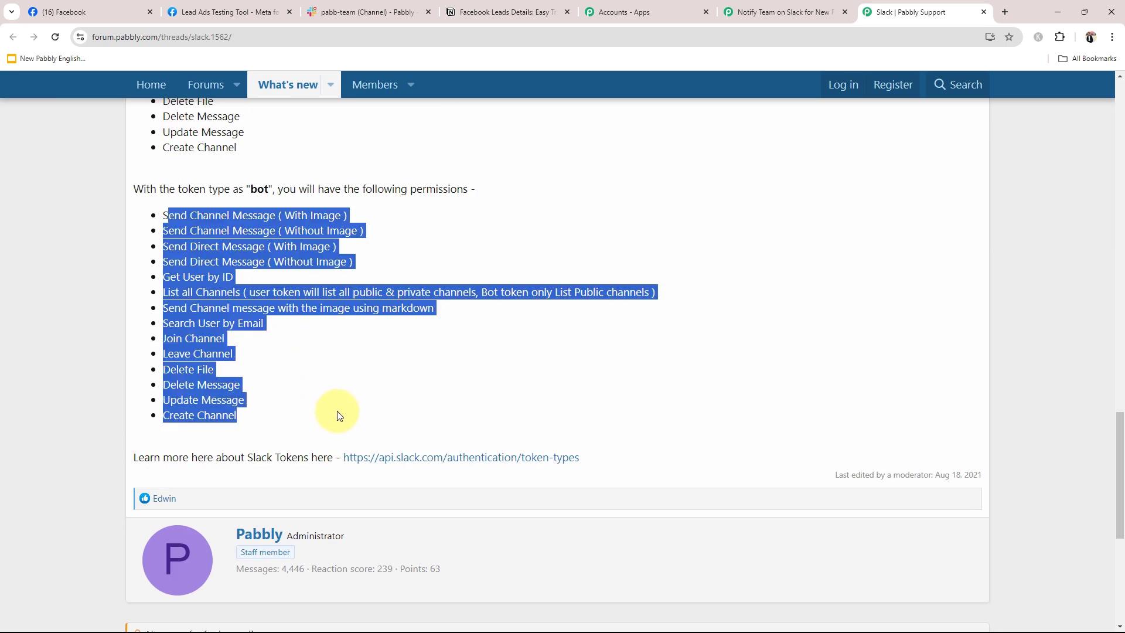
{"action": "left_click", "coordinate": [378, 375]}
{"action": "scroll", "coordinate": [378, 375], "scroll_direction": "up", "scroll_amount": 11}
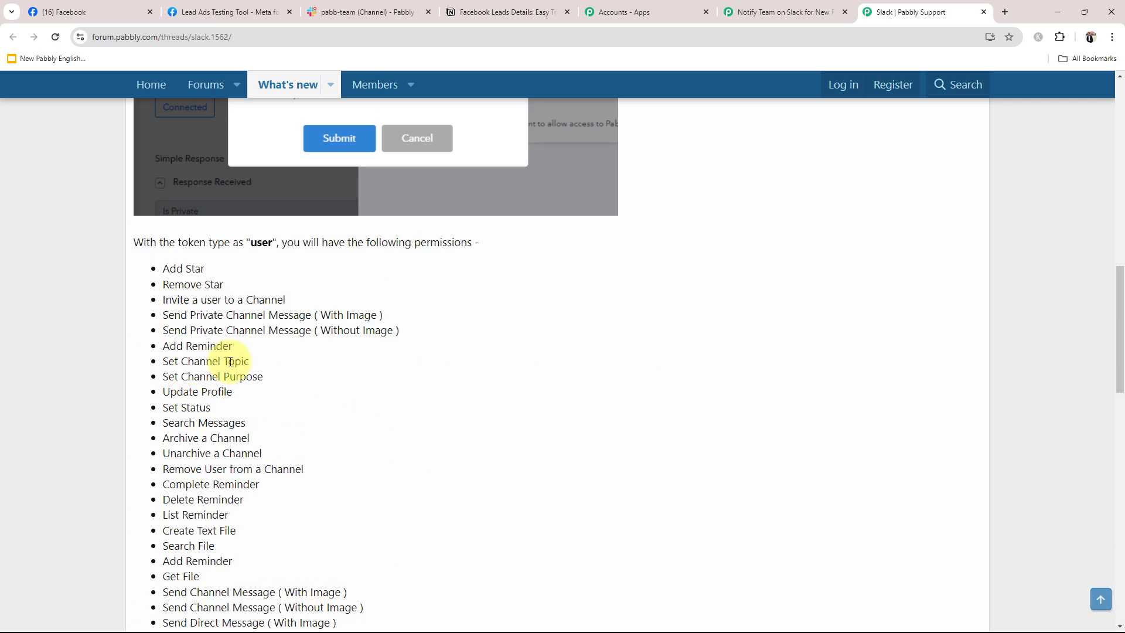
{"action": "left_click", "coordinate": [983, 12]}
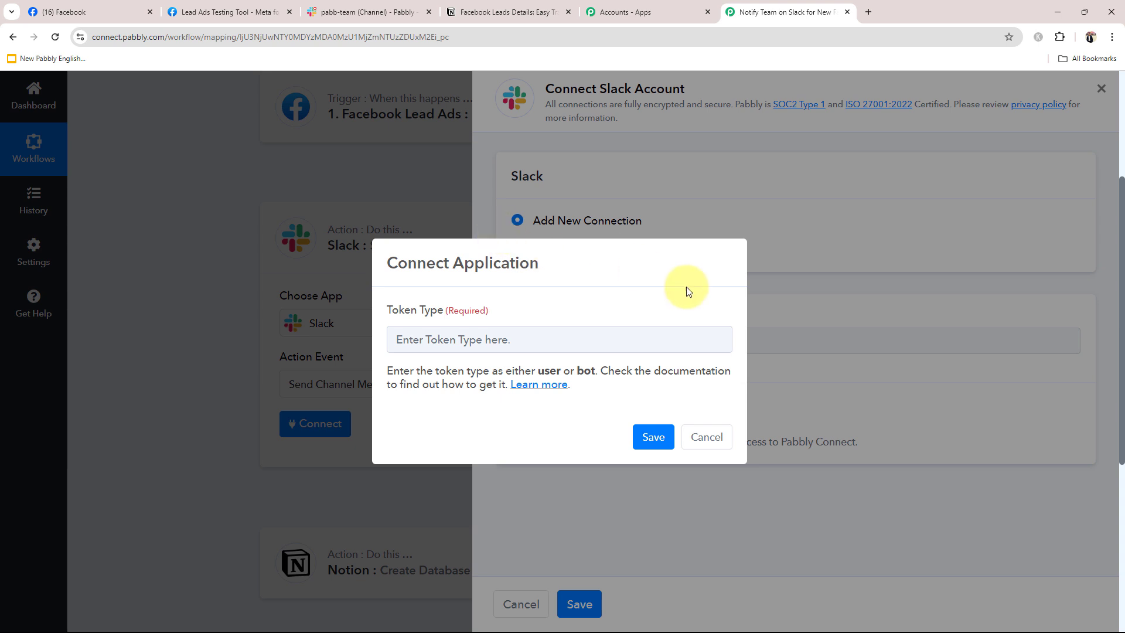
Set the Slack connection's token type to user and allow Pabbly Connect to access the Pabbly workspace
{"action": "double_click", "coordinate": [540, 371]}
{"action": "key", "text": "ctrl+c"}
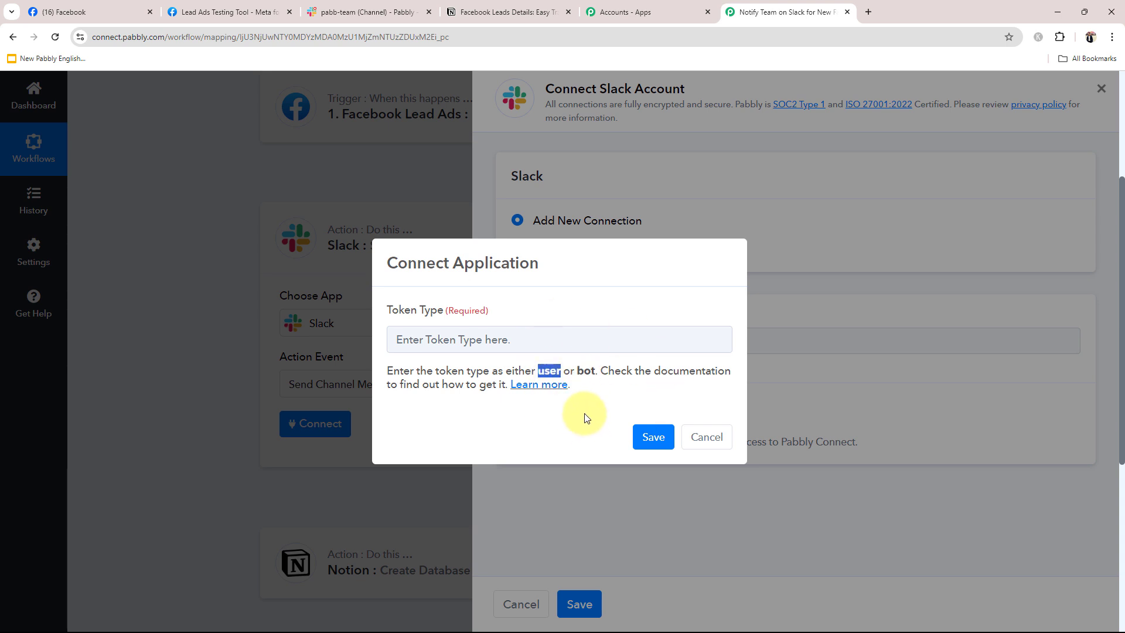
{"action": "left_click", "coordinate": [496, 338]}
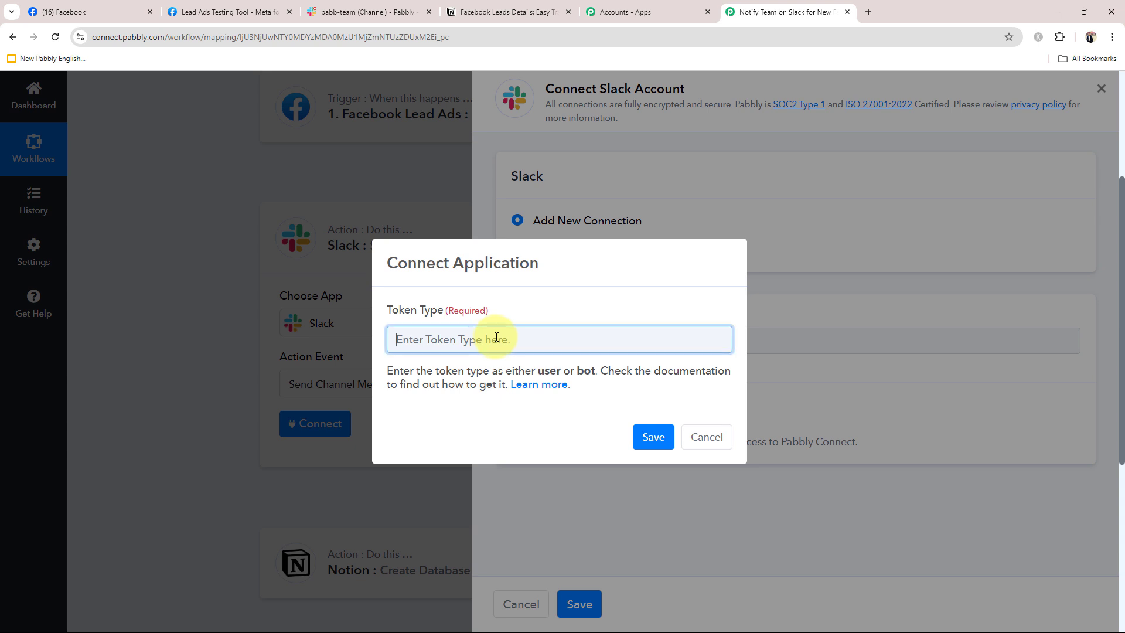
{"action": "key", "text": "ctrl+v"}
{"action": "left_click", "coordinate": [653, 436]}
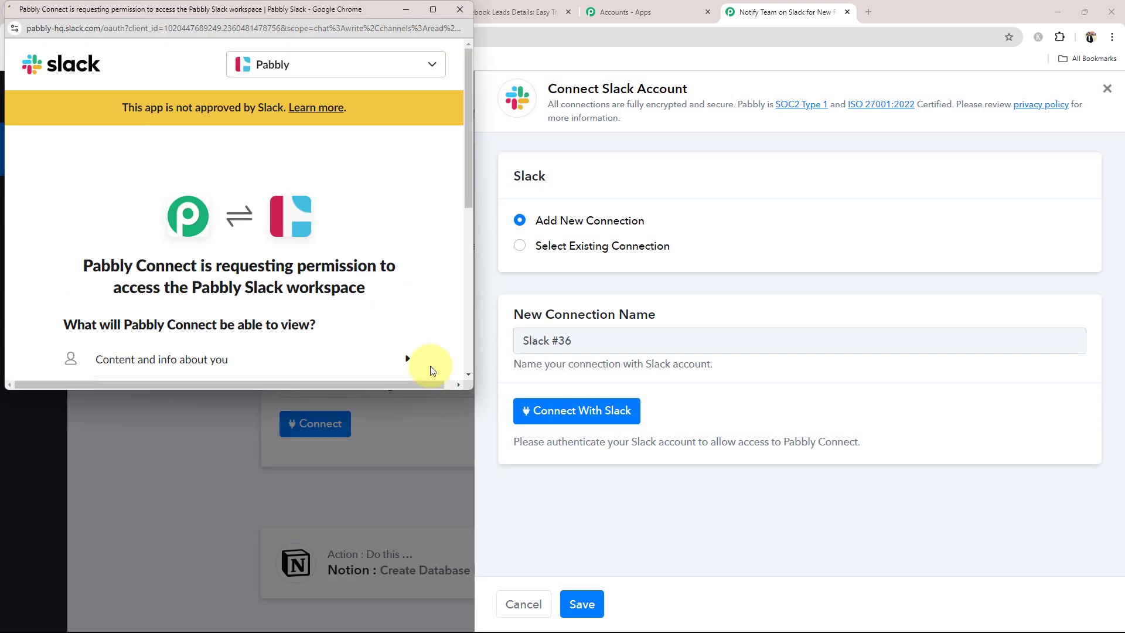
{"action": "scroll", "coordinate": [321, 228], "scroll_direction": "down", "scroll_amount": 5}
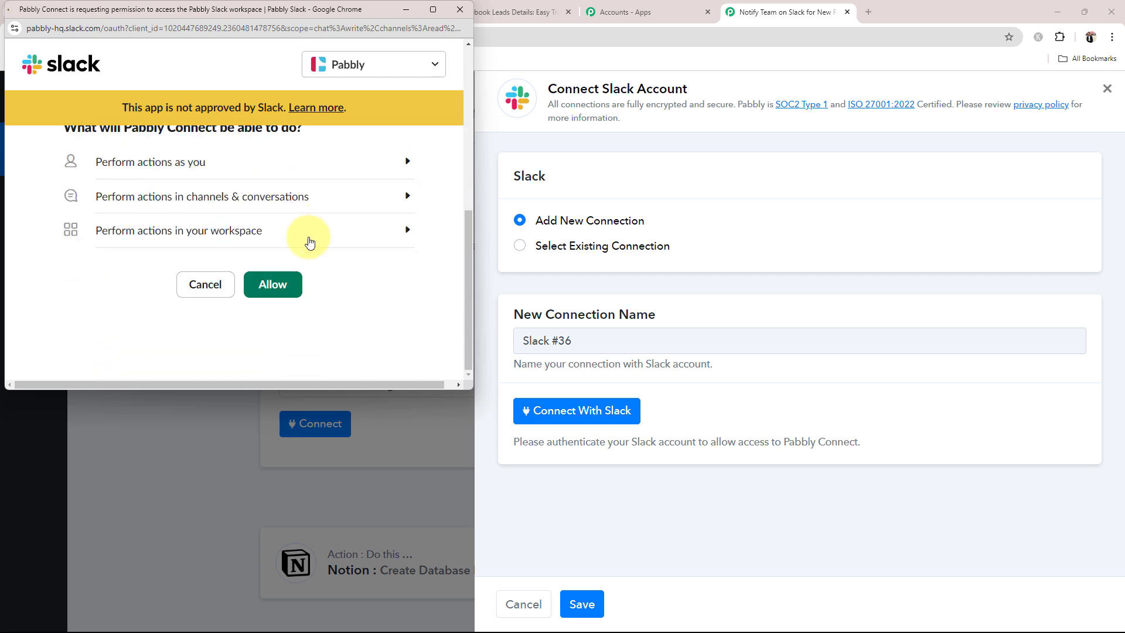
{"action": "left_click", "coordinate": [273, 285]}
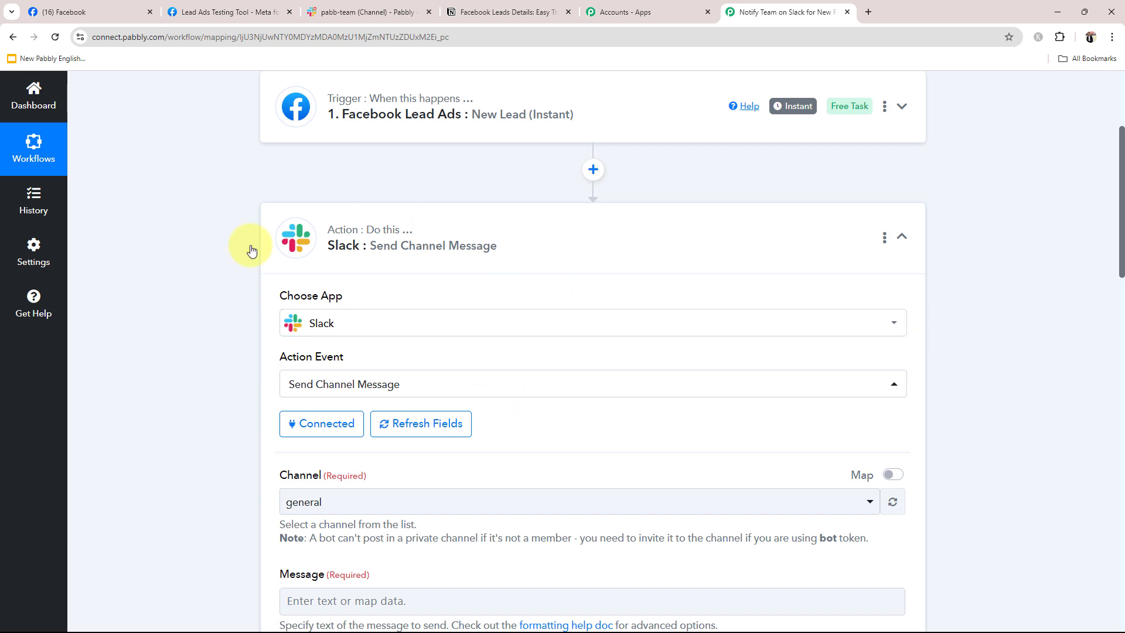
Check the target channel in Slack, return to the workflow and set the action's channel to pabb-team
{"action": "scroll", "coordinate": [226, 357], "scroll_direction": "down", "scroll_amount": 4}
{"action": "scroll", "coordinate": [227, 359], "scroll_direction": "down", "scroll_amount": 3}
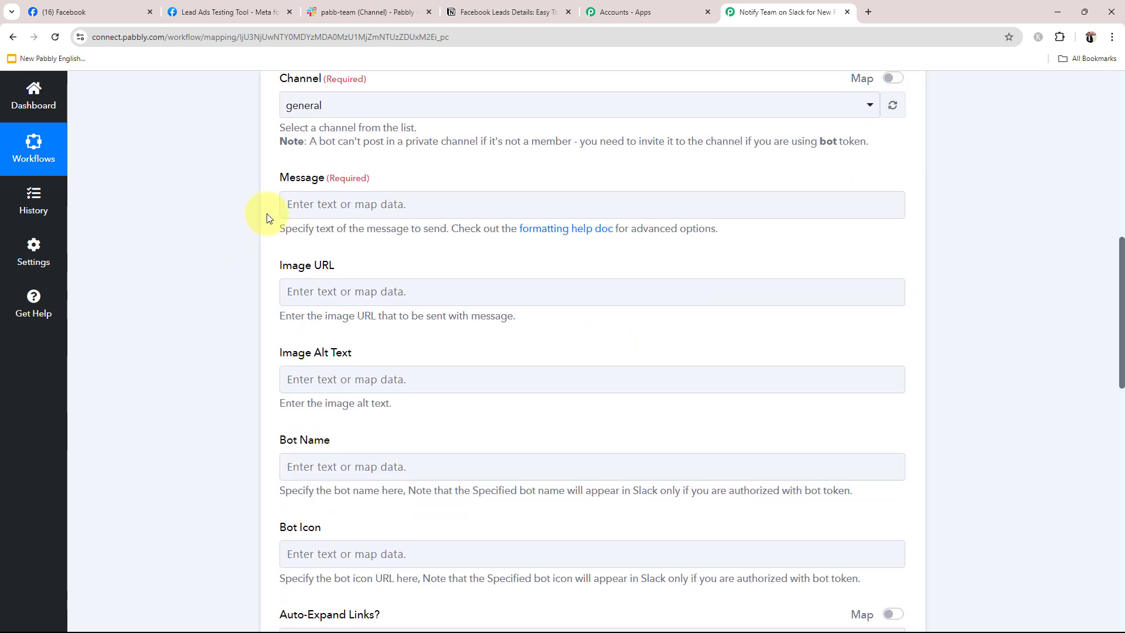
{"action": "scroll", "coordinate": [261, 216], "scroll_direction": "up", "scroll_amount": 2}
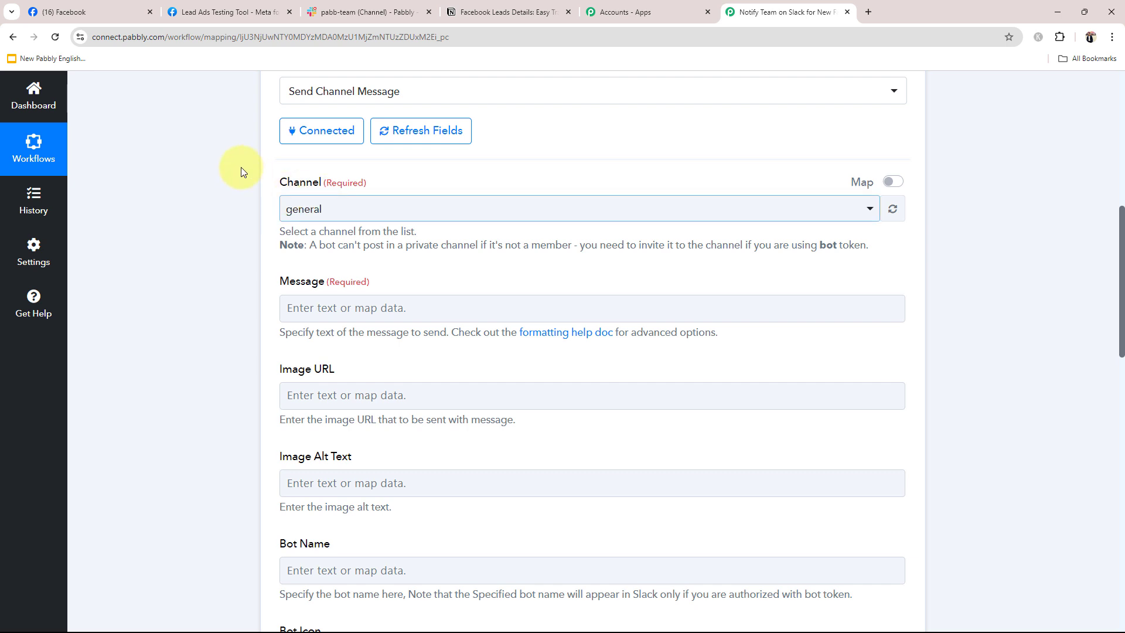
{"action": "left_click", "coordinate": [366, 11]}
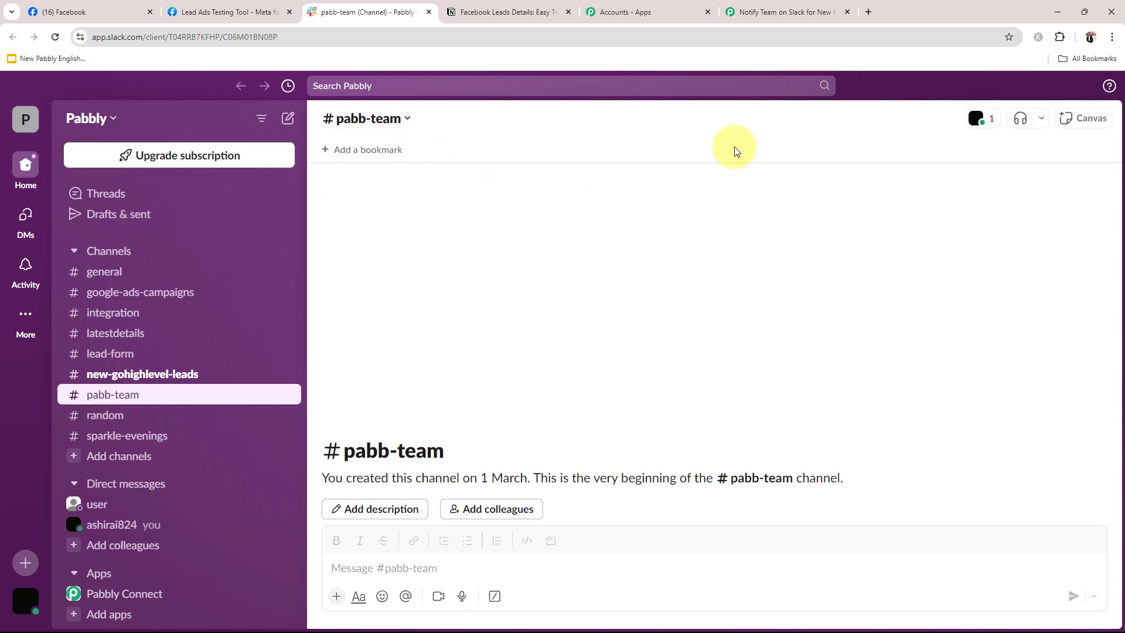
{"action": "left_click", "coordinate": [785, 12]}
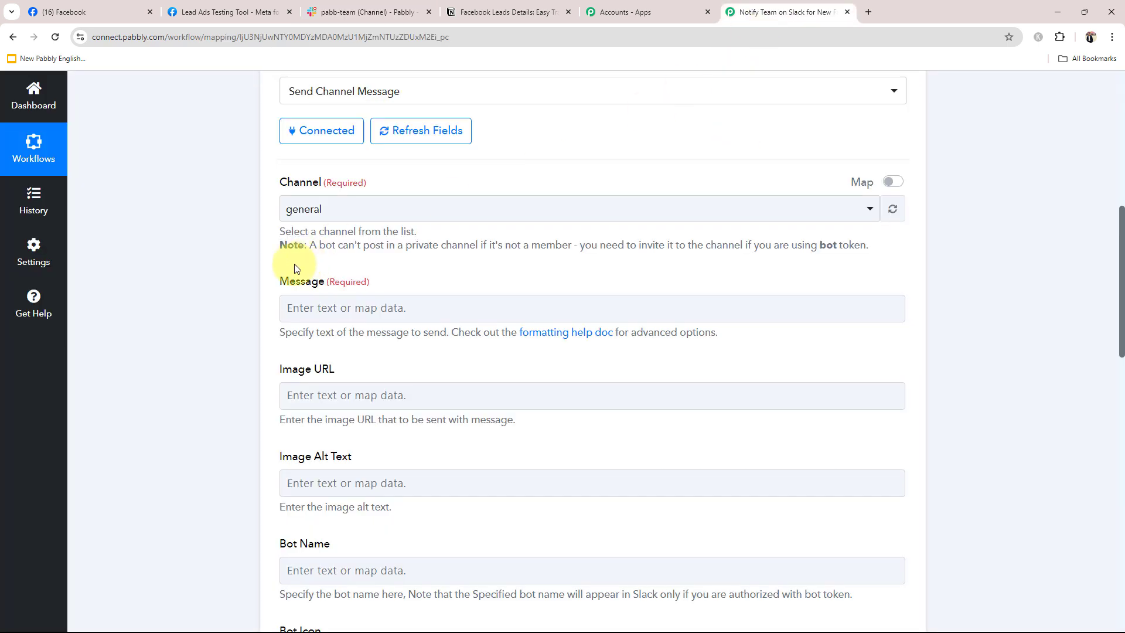
{"action": "left_click", "coordinate": [328, 209]}
{"action": "left_click", "coordinate": [322, 408]}
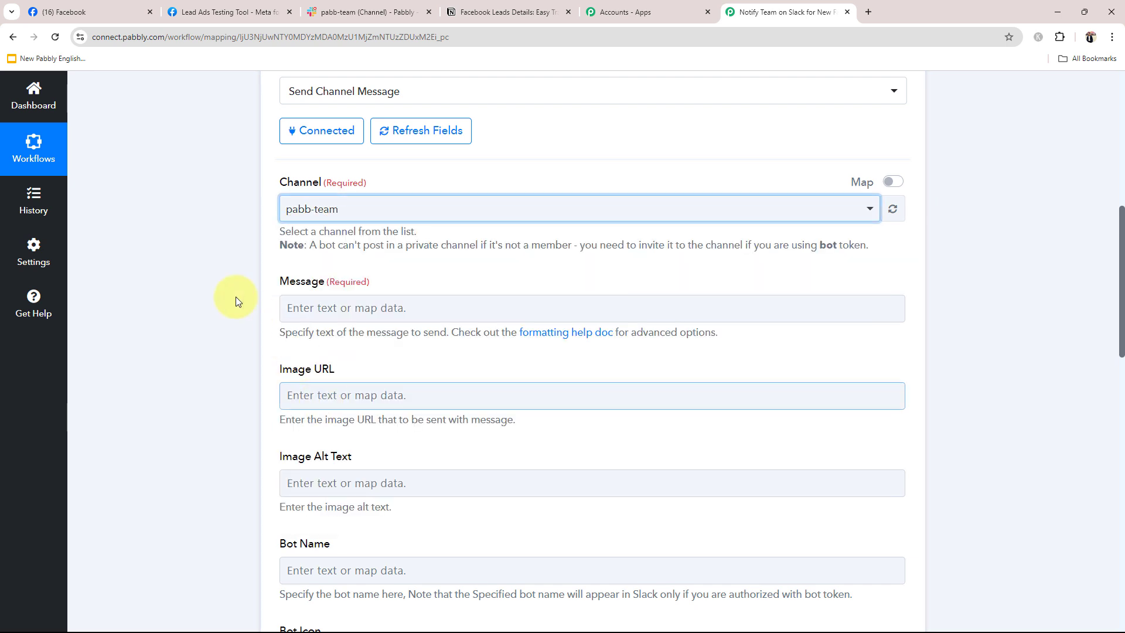
Fill the Slack message with the "🚀 New Lead Alert! 🚀" template, including empty Name, Contact Number and Email lines and the follow-up request
{"action": "scroll", "coordinate": [213, 285], "scroll_direction": "down", "scroll_amount": 2}
{"action": "left_click_drag", "start_coordinate": [275, 165], "coordinate": [383, 167]}
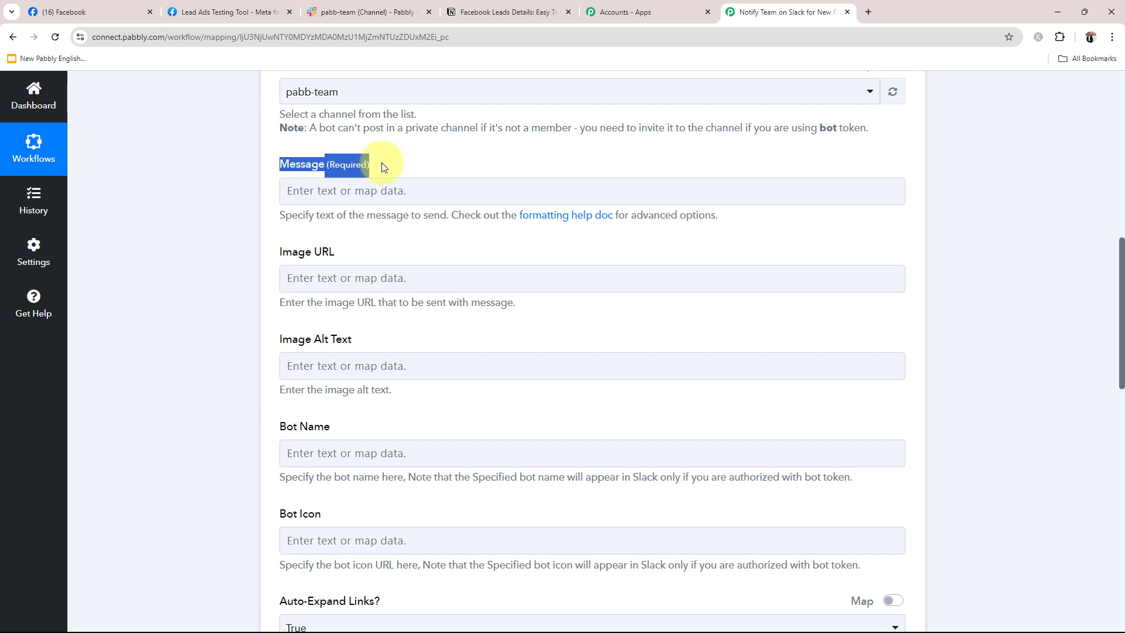
{"action": "left_click", "coordinate": [233, 265]}
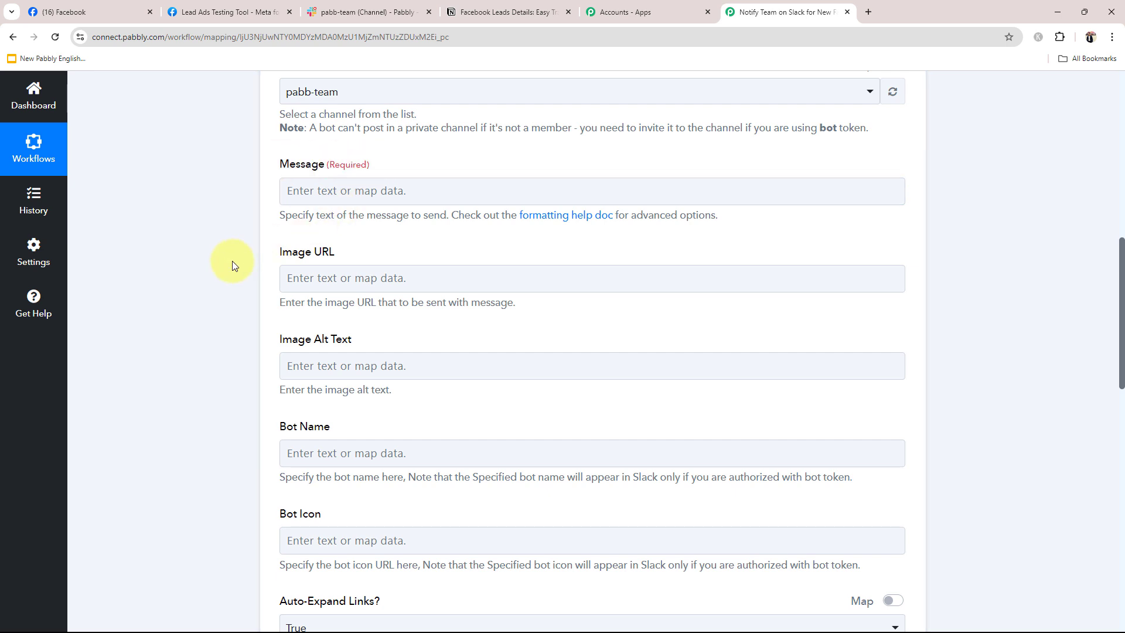
{"action": "left_click", "coordinate": [335, 192]}
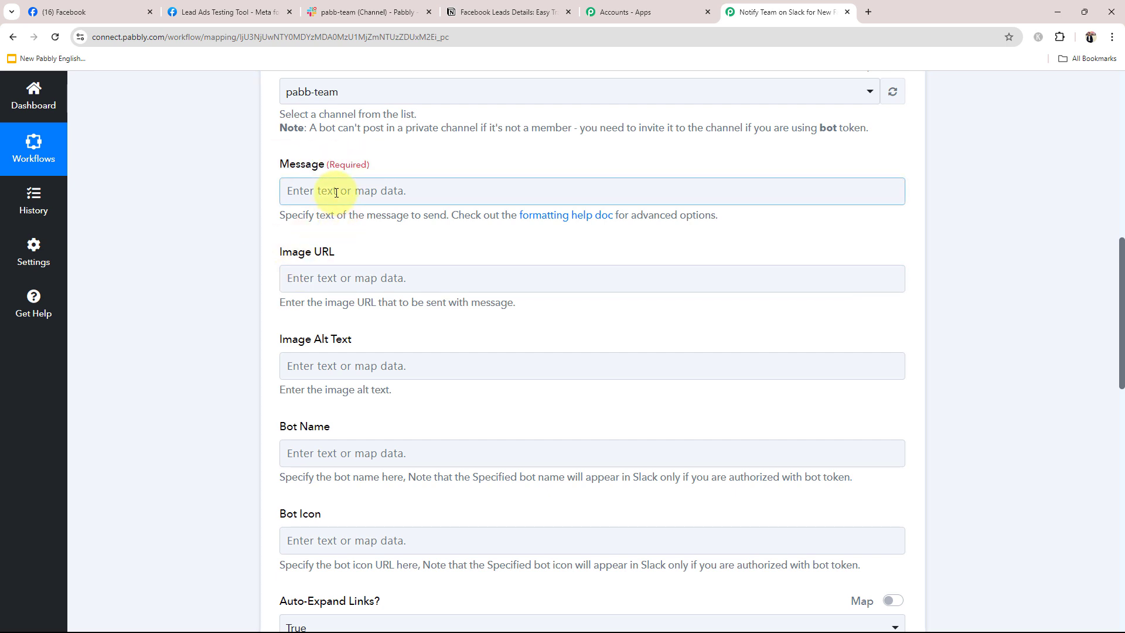
{"action": "left_click", "coordinate": [336, 192]}
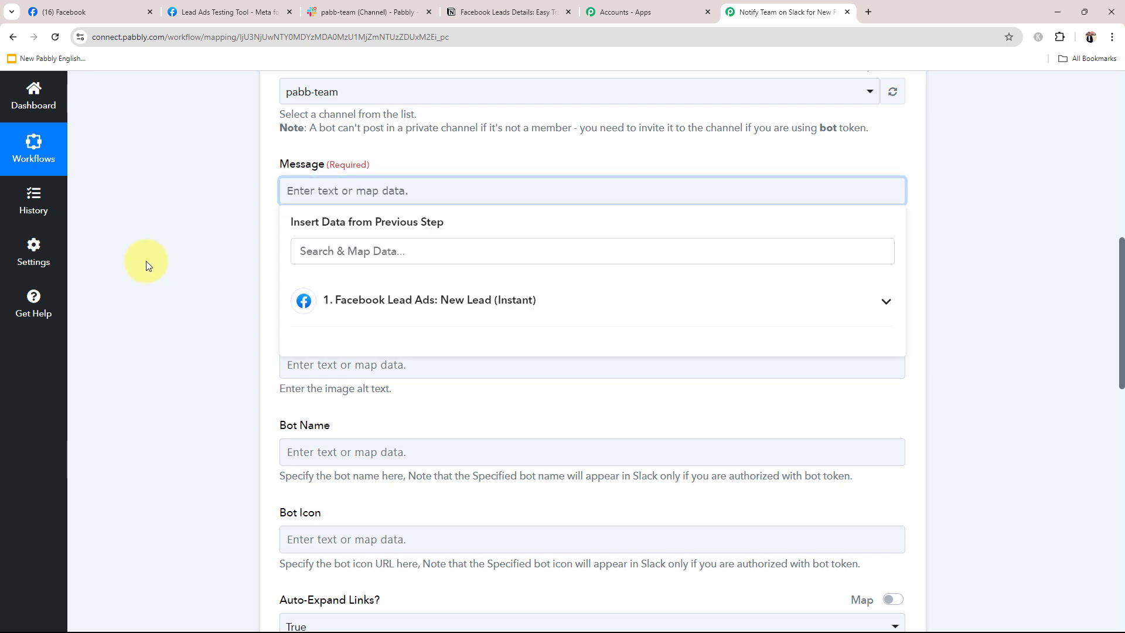
{"action": "type", "text": "🚀 New Lead Alert! 🚀  We have a new lead in the system. Here are the details:  Name: Contact Number: Email:  Please reach out and follow up as soon as possible to ensure a great customer experience. Let's convert this lead into a happy client! 💼"}
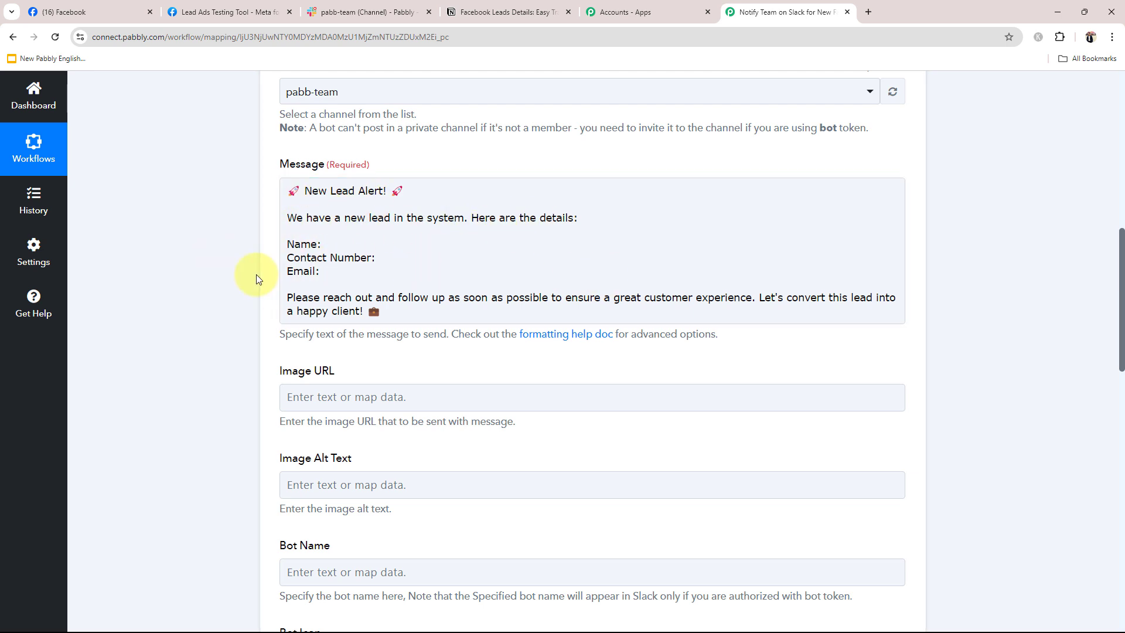
Expand the Facebook Lead Ads trigger again and review the lead details in its received response
{"action": "scroll", "coordinate": [246, 346], "scroll_direction": "up", "scroll_amount": 2}
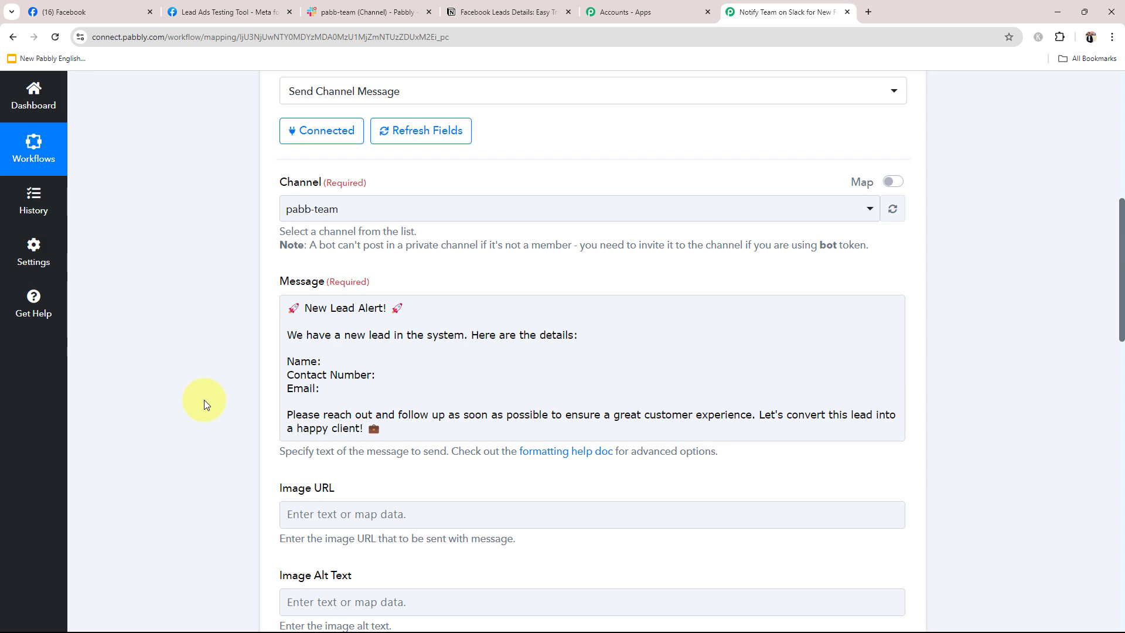
{"action": "scroll", "coordinate": [204, 399], "scroll_direction": "up", "scroll_amount": 10}
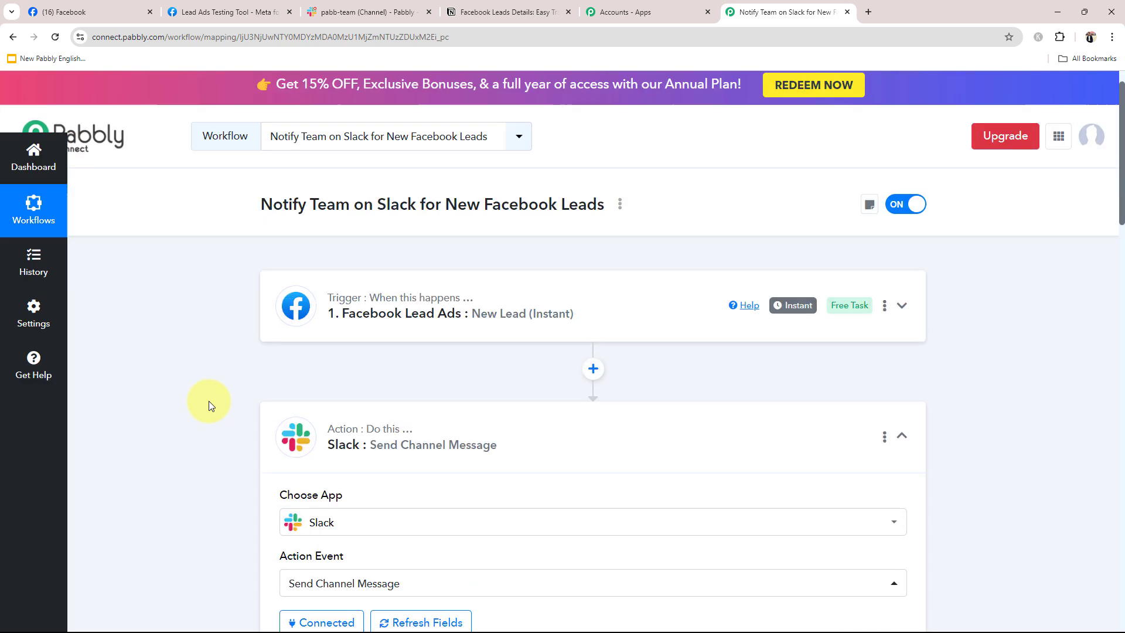
{"action": "left_click", "coordinate": [414, 316]}
{"action": "scroll", "coordinate": [258, 408], "scroll_direction": "down", "scroll_amount": 14}
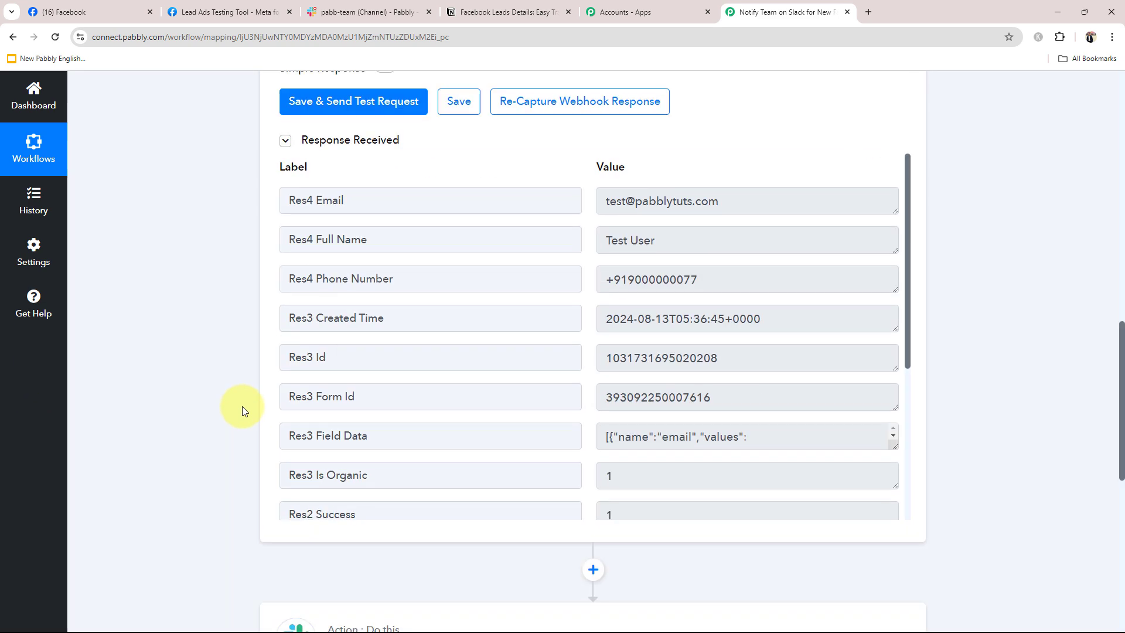
Return to the Slack action's message and map the trigger's Res4 Full Name value after the Name label
{"action": "left_click", "coordinate": [753, 201]}
{"action": "scroll", "coordinate": [278, 321], "scroll_direction": "down", "scroll_amount": 10}
{"action": "left_click", "coordinate": [394, 176]}
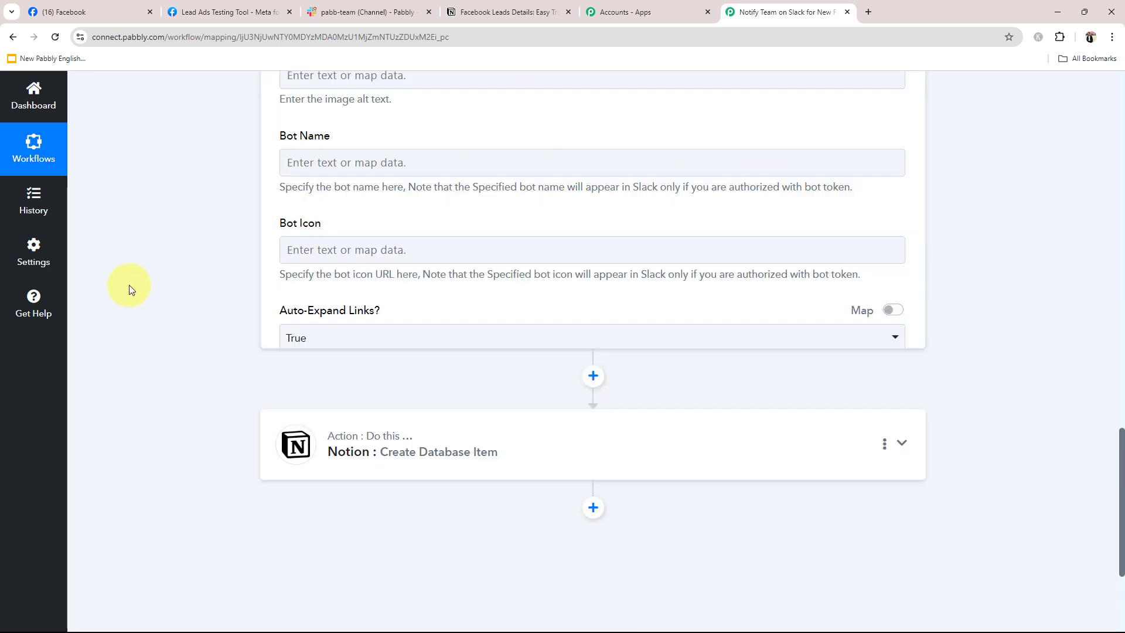
{"action": "scroll", "coordinate": [129, 290], "scroll_direction": "down", "scroll_amount": 7}
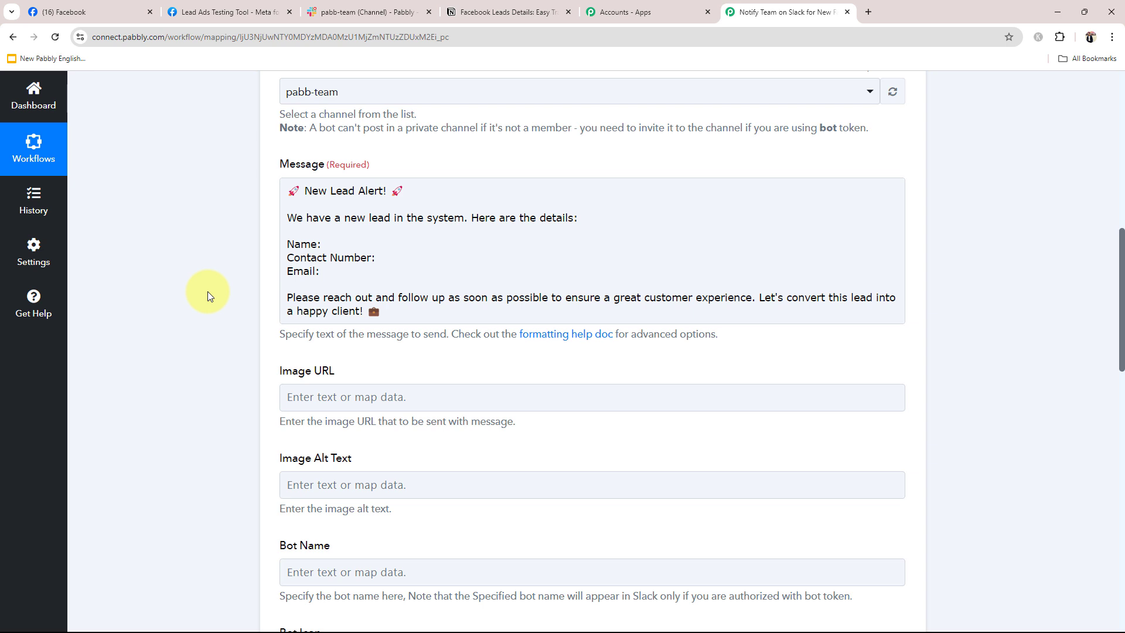
{"action": "left_click", "coordinate": [363, 244]}
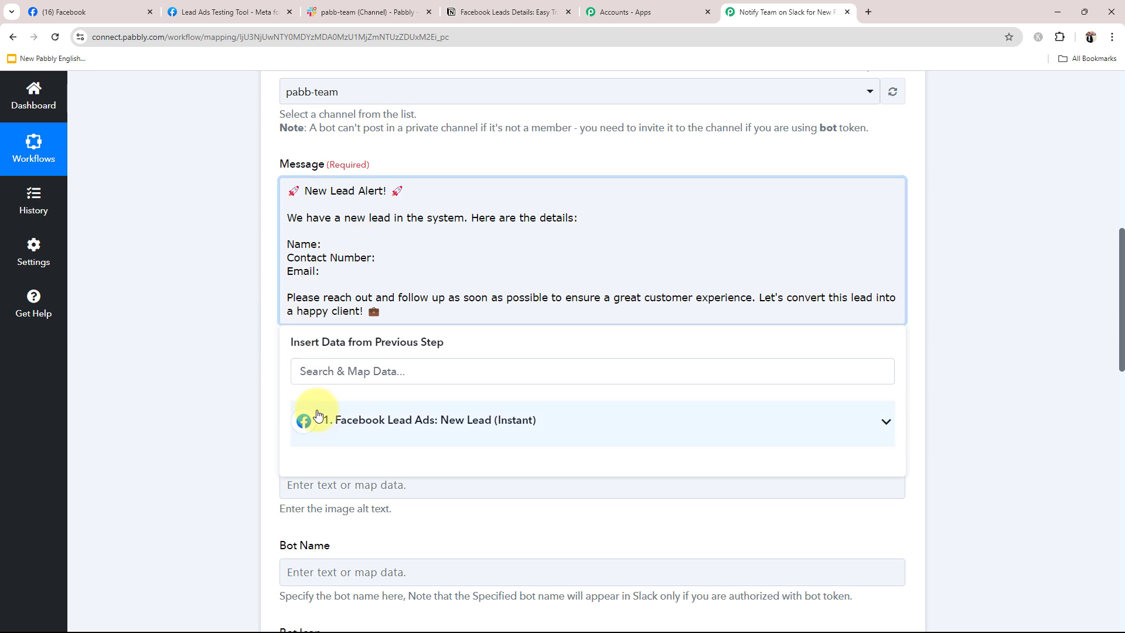
{"action": "left_click", "coordinate": [714, 431]}
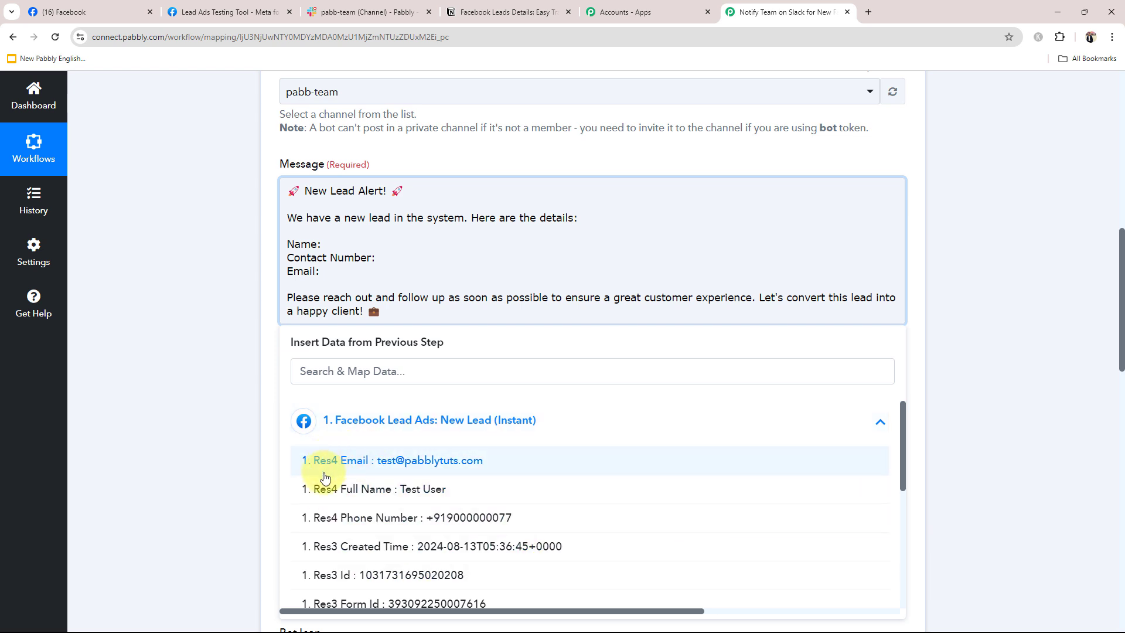
{"action": "left_click", "coordinate": [424, 492]}
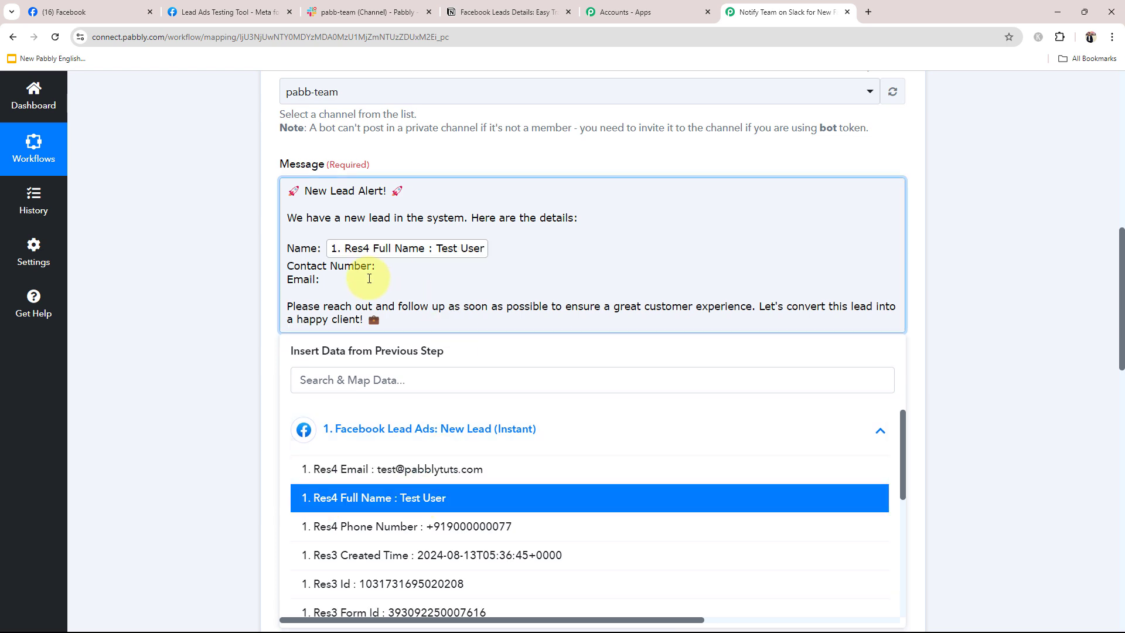
Map Res4 Phone Number after Contact Number and Res4 Email after Email in the Slack message
{"action": "left_click", "coordinate": [410, 270]}
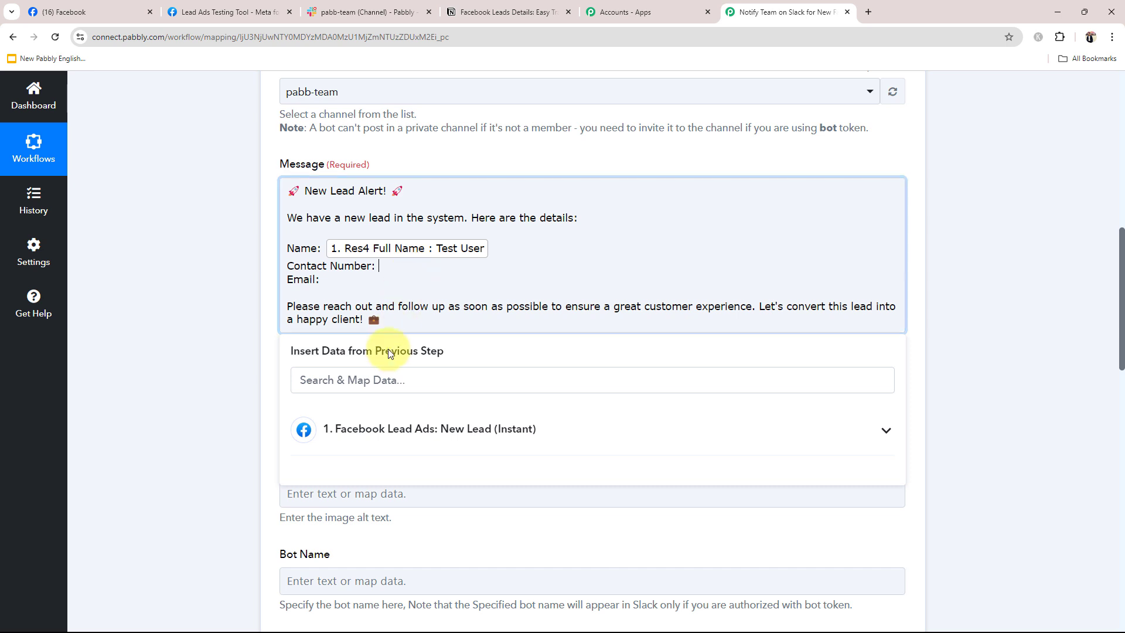
{"action": "left_click", "coordinate": [316, 432]}
{"action": "left_click", "coordinate": [397, 528]}
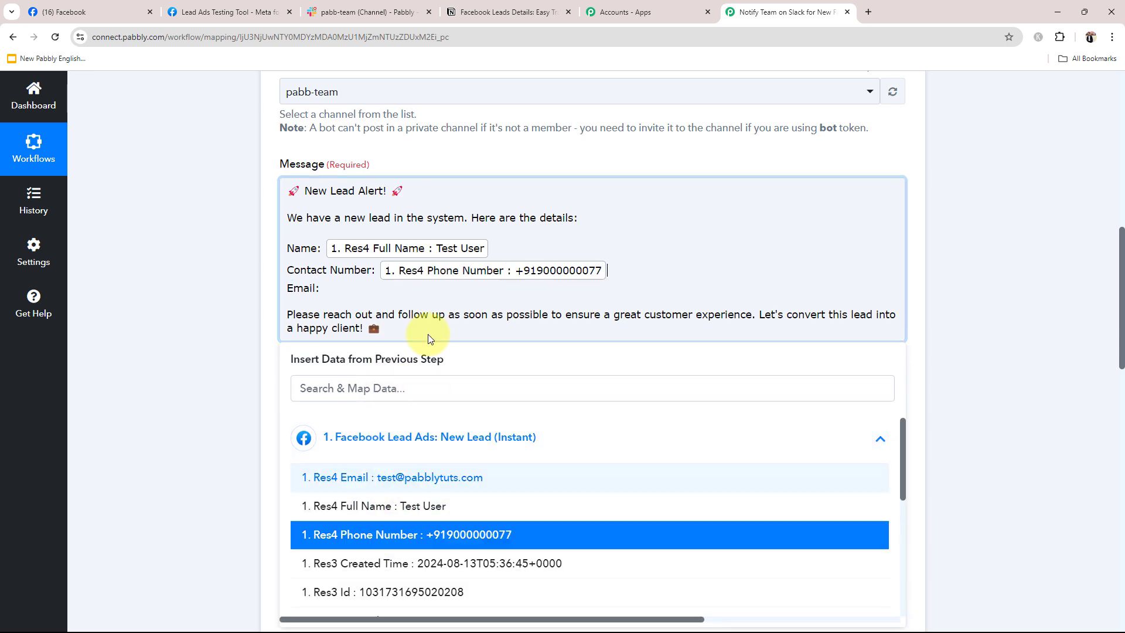
{"action": "left_click", "coordinate": [381, 287]}
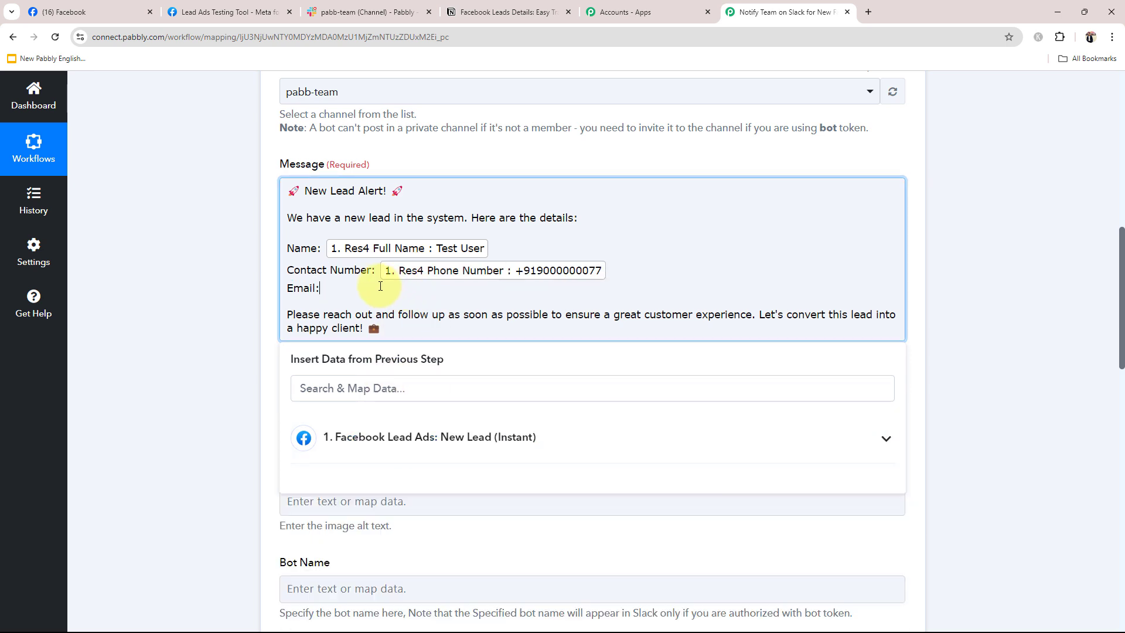
{"action": "left_click", "coordinate": [372, 438]}
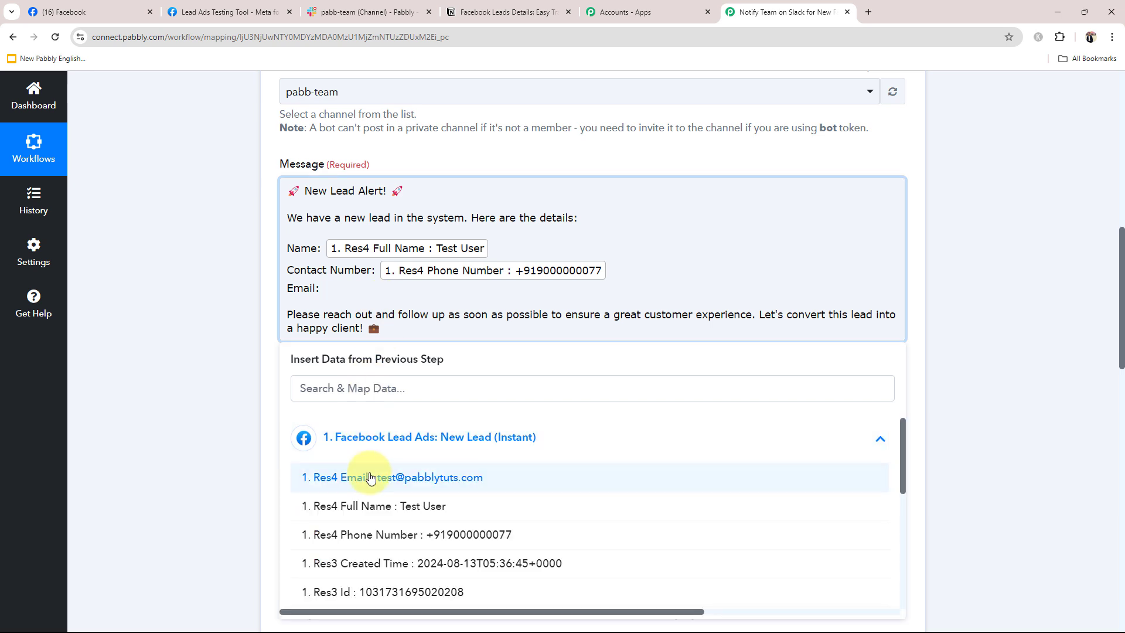
{"action": "left_click", "coordinate": [370, 477]}
{"action": "left_click", "coordinate": [212, 308]}
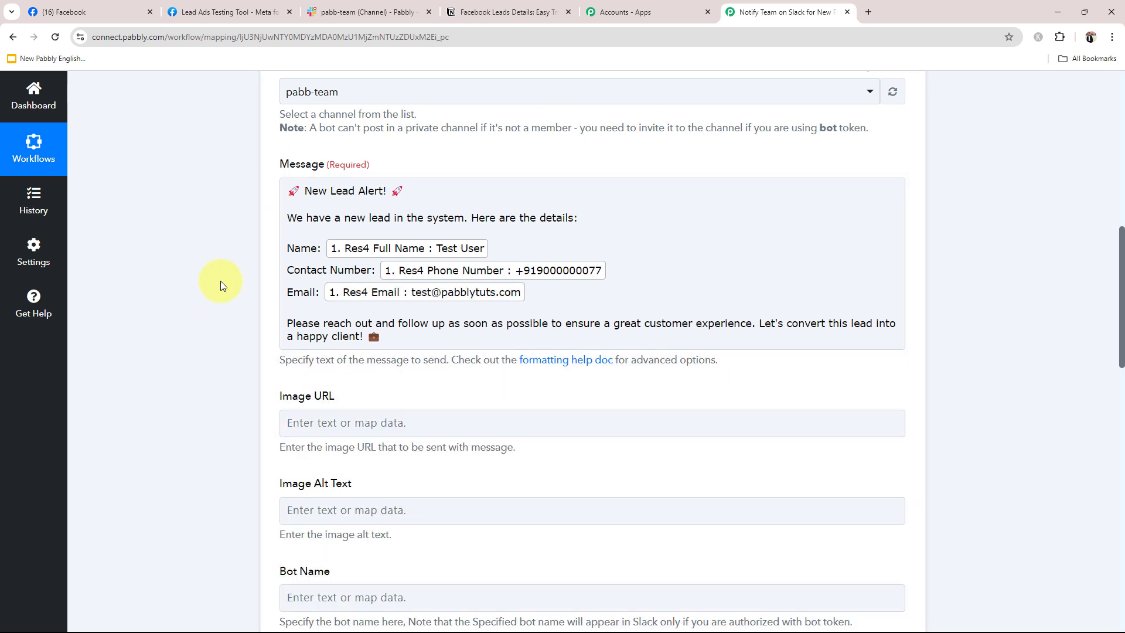
Look over the mapped Slack message, then save the Slack action and send a test request
{"action": "scroll", "coordinate": [221, 284], "scroll_direction": "up", "scroll_amount": 2}
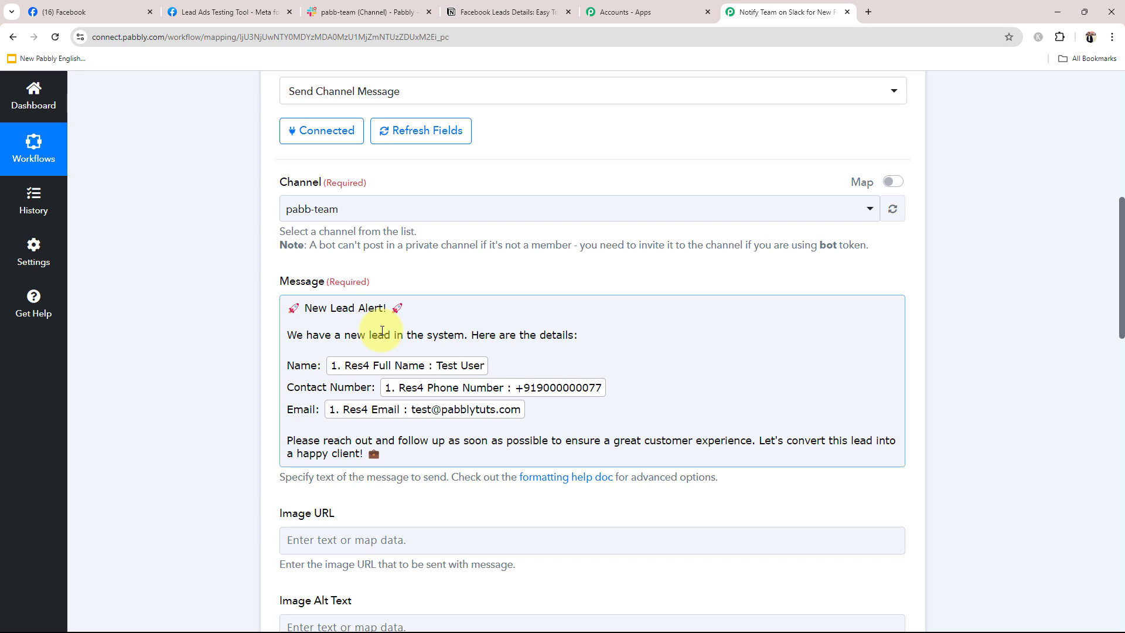
{"action": "left_click_drag", "start_coordinate": [303, 335], "coordinate": [223, 384]}
{"action": "left_click", "coordinate": [554, 424]}
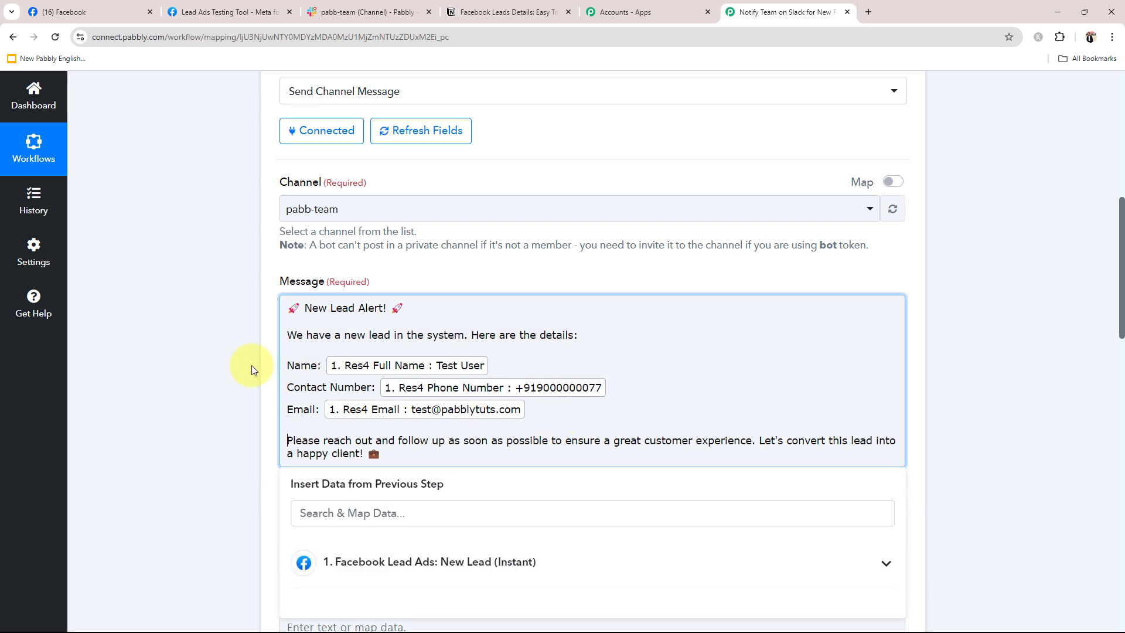
{"action": "left_click", "coordinate": [171, 366]}
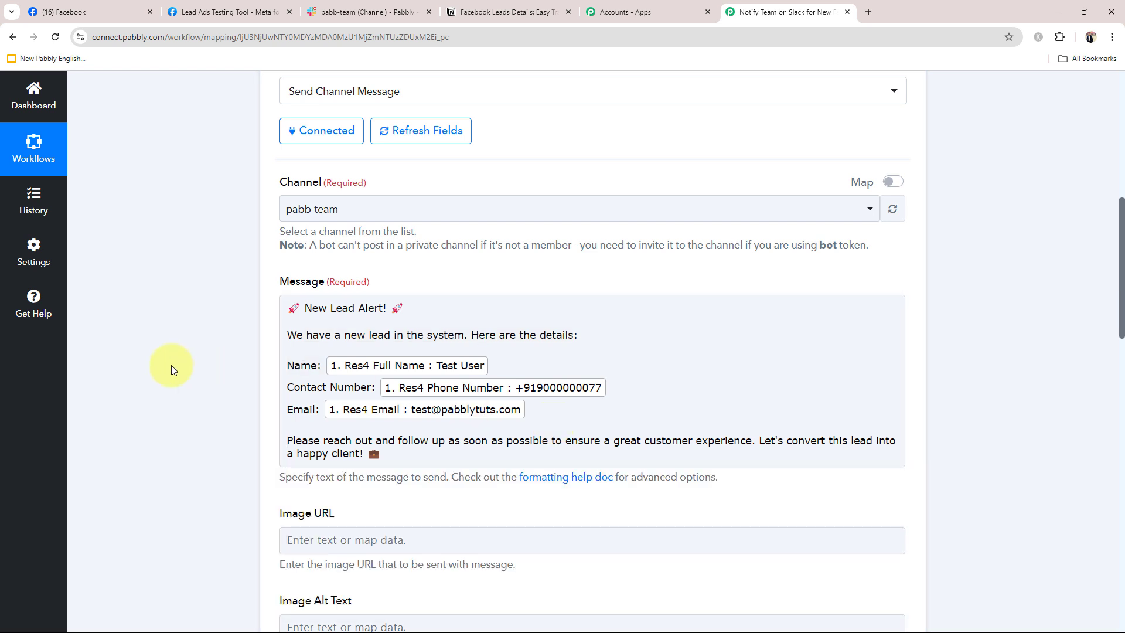
{"action": "scroll", "coordinate": [171, 366], "scroll_direction": "down", "scroll_amount": 6}
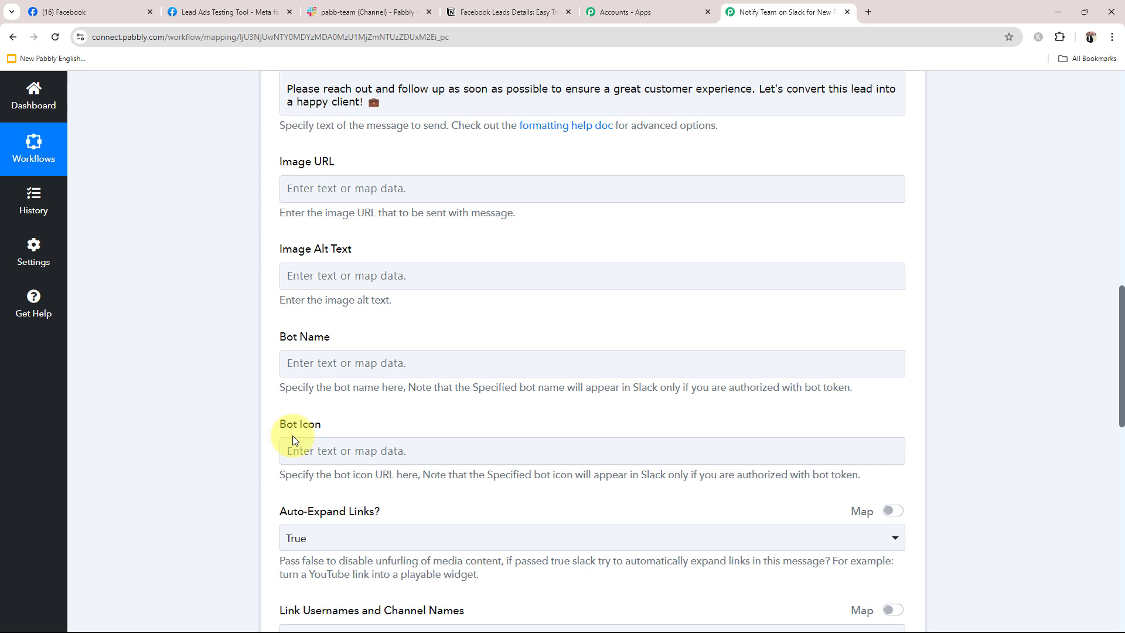
{"action": "scroll", "coordinate": [193, 427], "scroll_direction": "down", "scroll_amount": 7}
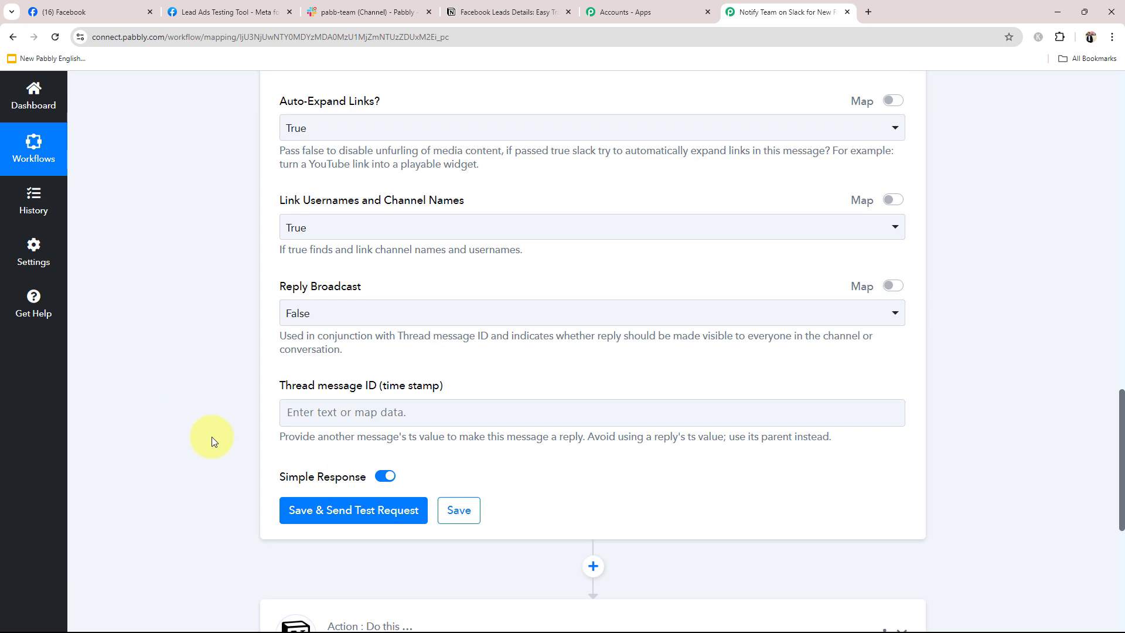
{"action": "left_click", "coordinate": [281, 518]}
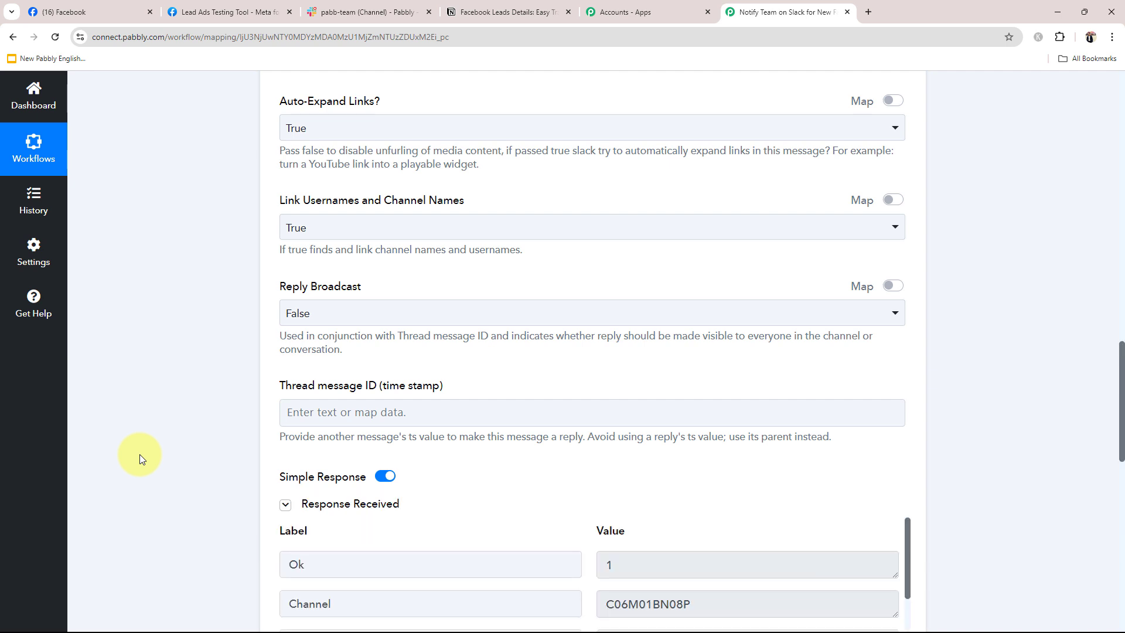
Review the values in the Slack test response and check the delivered message in Slack's pabb-team channel
{"action": "scroll", "coordinate": [140, 455], "scroll_direction": "down", "scroll_amount": 5}
{"action": "double_click", "coordinate": [720, 430]}
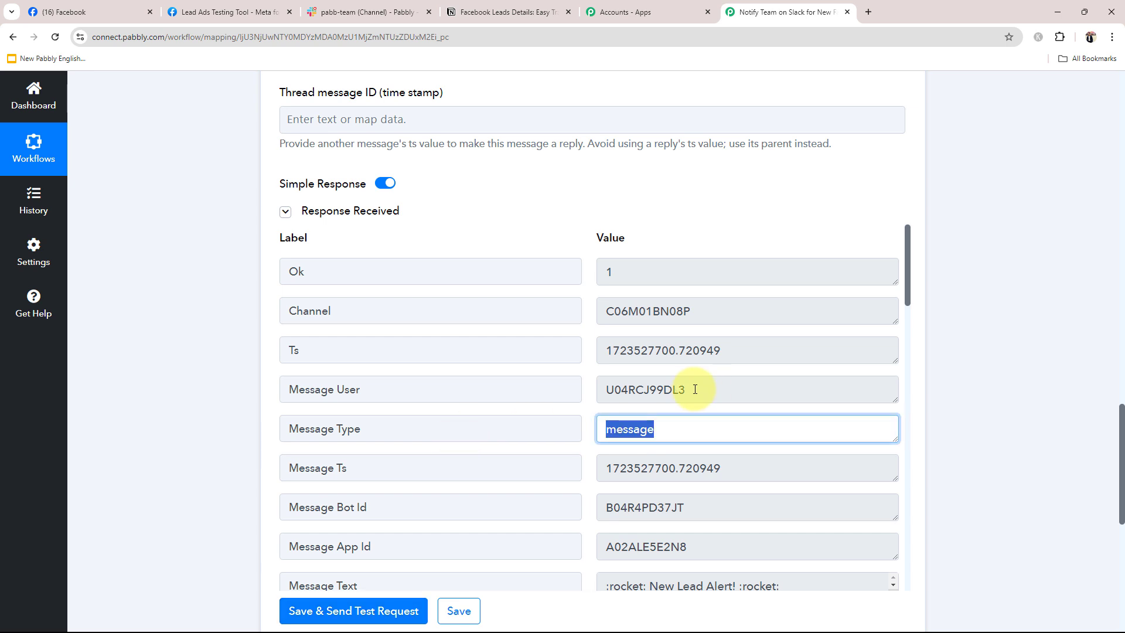
{"action": "double_click", "coordinate": [695, 389]}
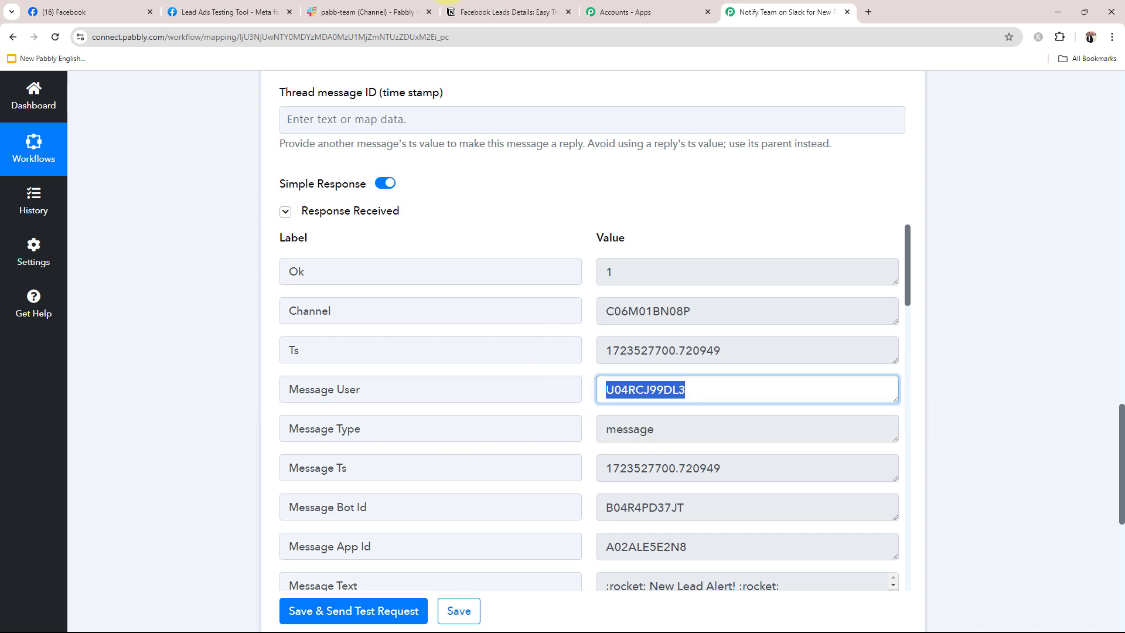
{"action": "left_click", "coordinate": [369, 12]}
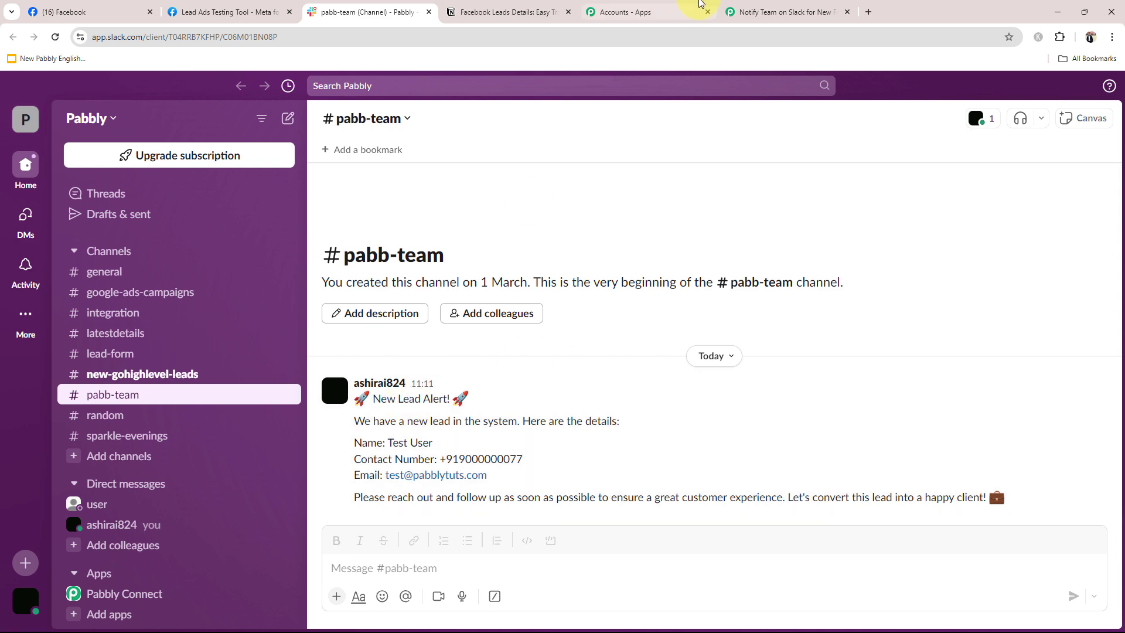
Return to the Pabbly Connect workflow, collapse the Slack action and expand the Notion Create Database Item action
{"action": "left_click", "coordinate": [784, 12]}
{"action": "left_click", "coordinate": [191, 419]}
{"action": "scroll", "coordinate": [191, 420], "scroll_direction": "up", "scroll_amount": 20}
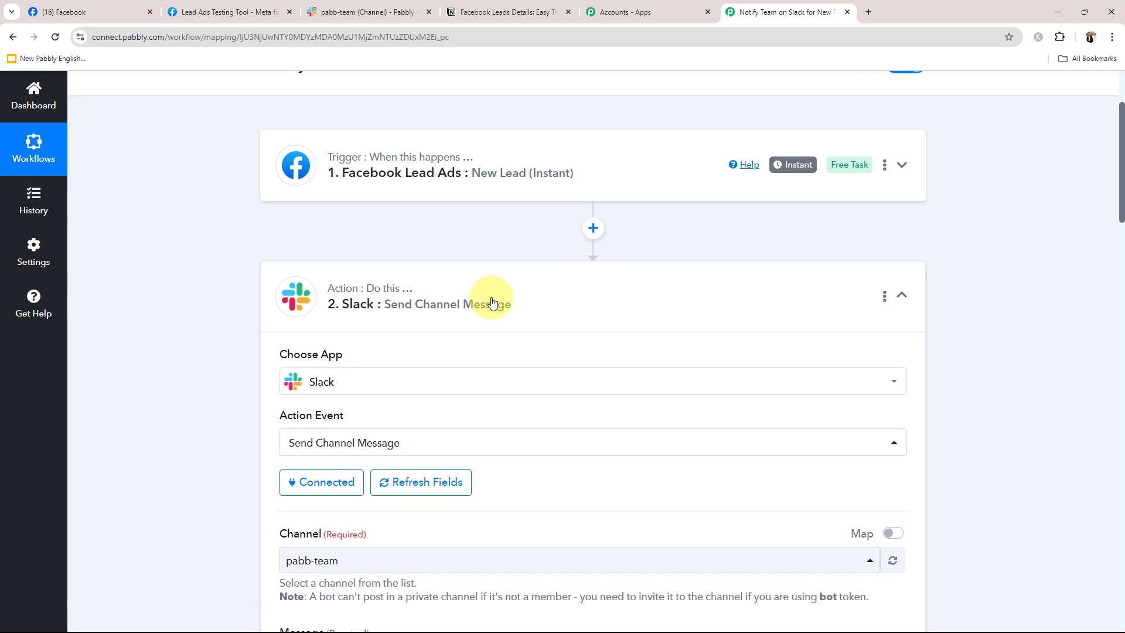
{"action": "left_click", "coordinate": [491, 302]}
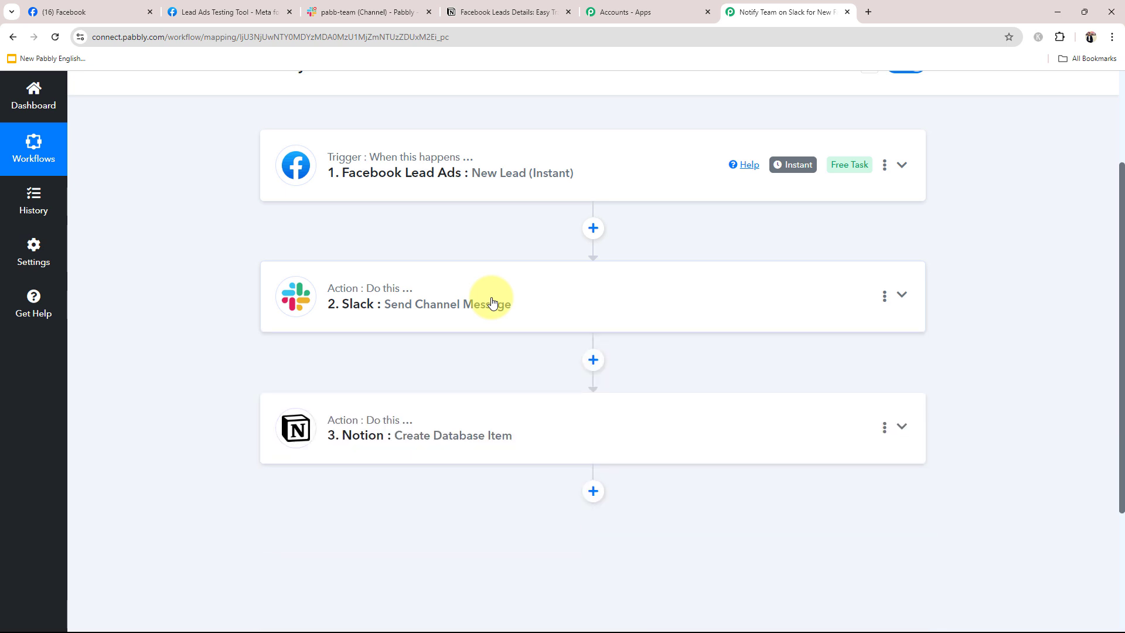
{"action": "left_click", "coordinate": [350, 423]}
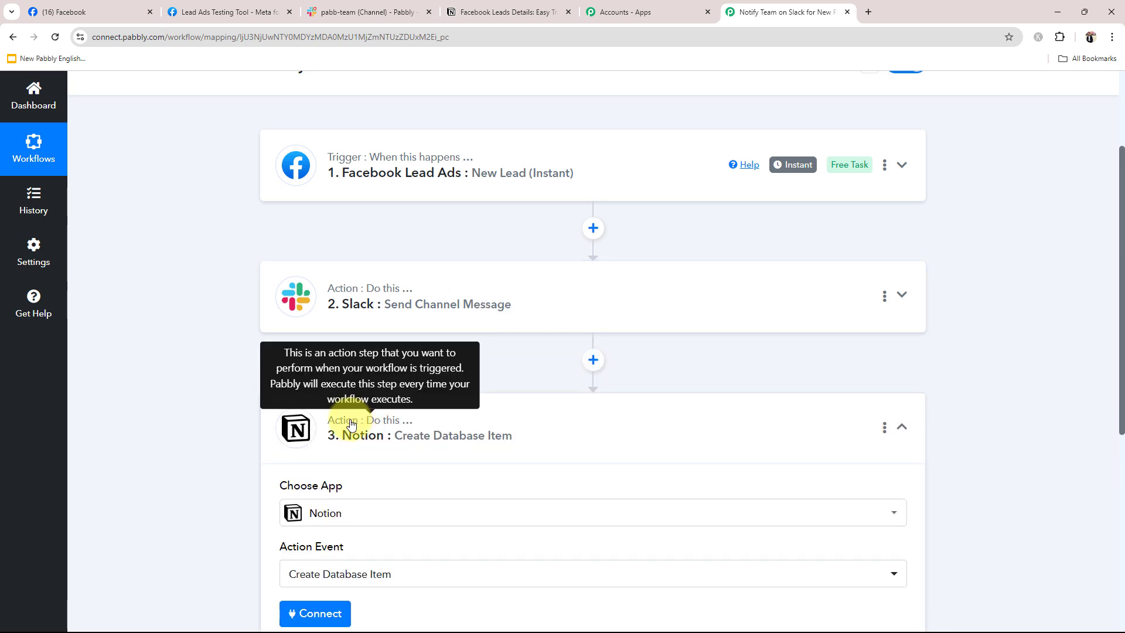
{"action": "scroll", "coordinate": [350, 423], "scroll_direction": "down", "scroll_amount": 3}
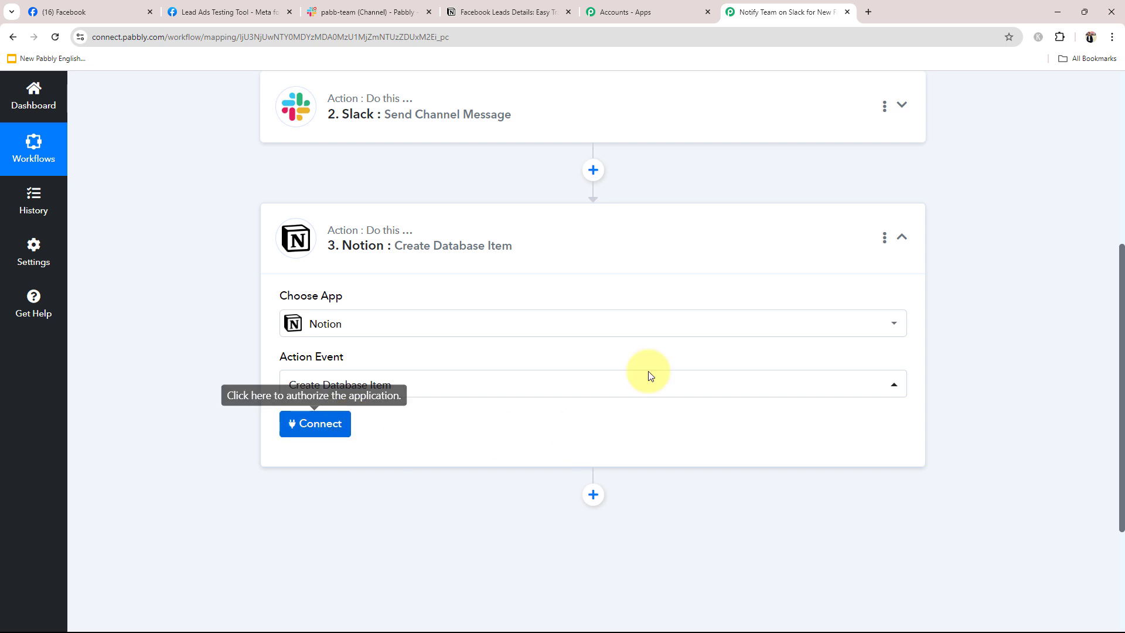
Start a new Notion connection for the action and continue to selecting the pages Pabbly Connect may access
{"action": "left_click", "coordinate": [330, 427]}
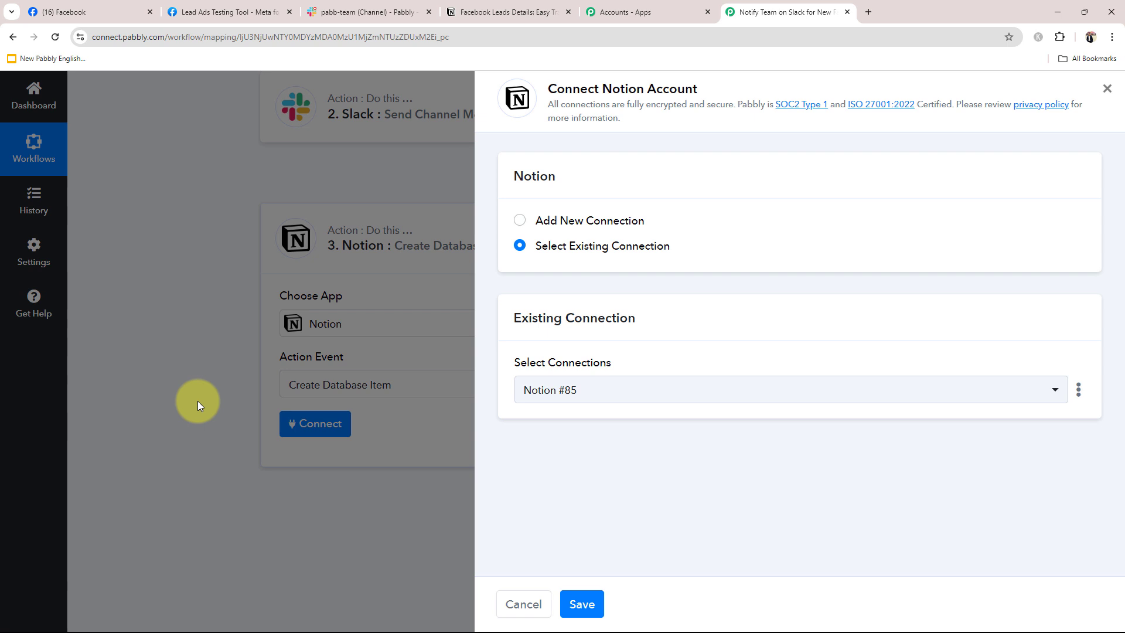
{"action": "left_click", "coordinate": [520, 220]}
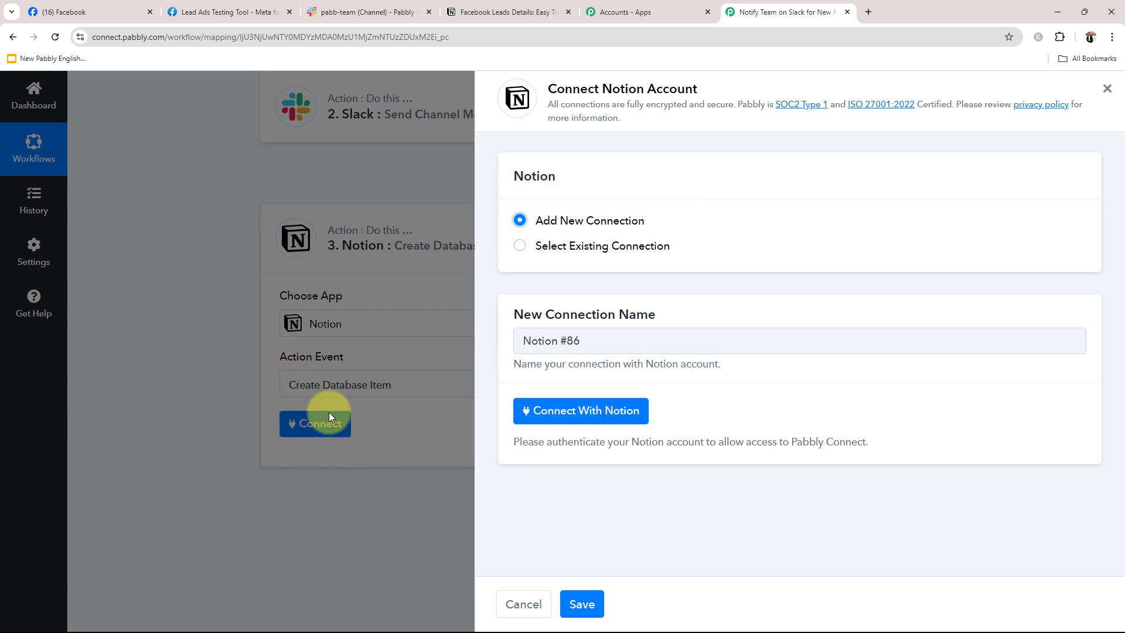
{"action": "left_click", "coordinate": [561, 417]}
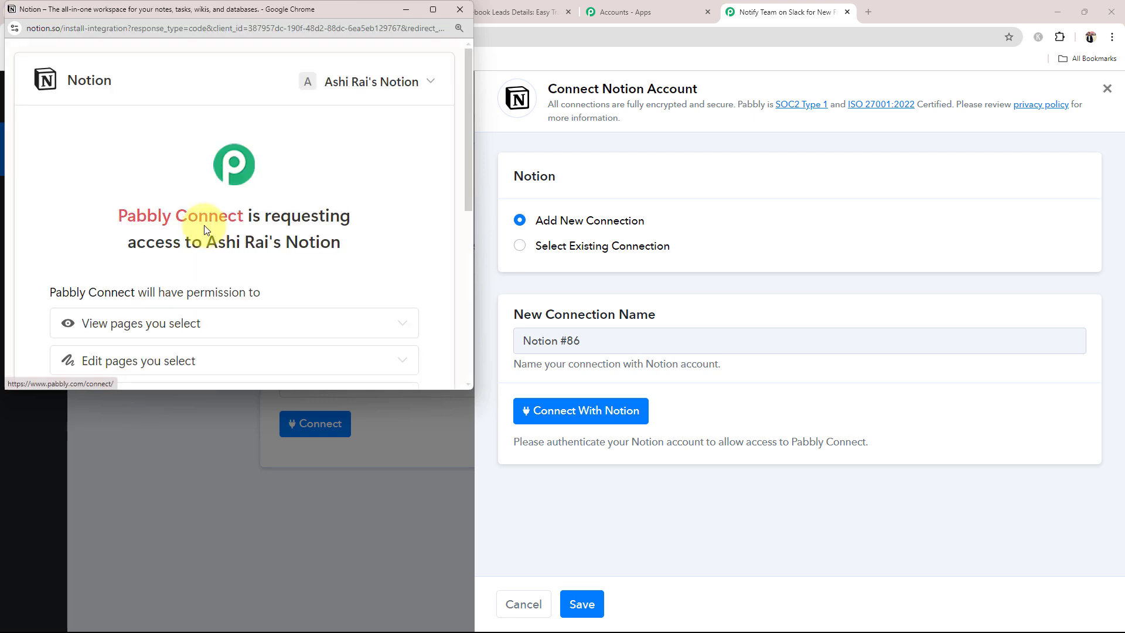
{"action": "scroll", "coordinate": [214, 233], "scroll_direction": "down", "scroll_amount": 6}
{"action": "left_click", "coordinate": [321, 212]}
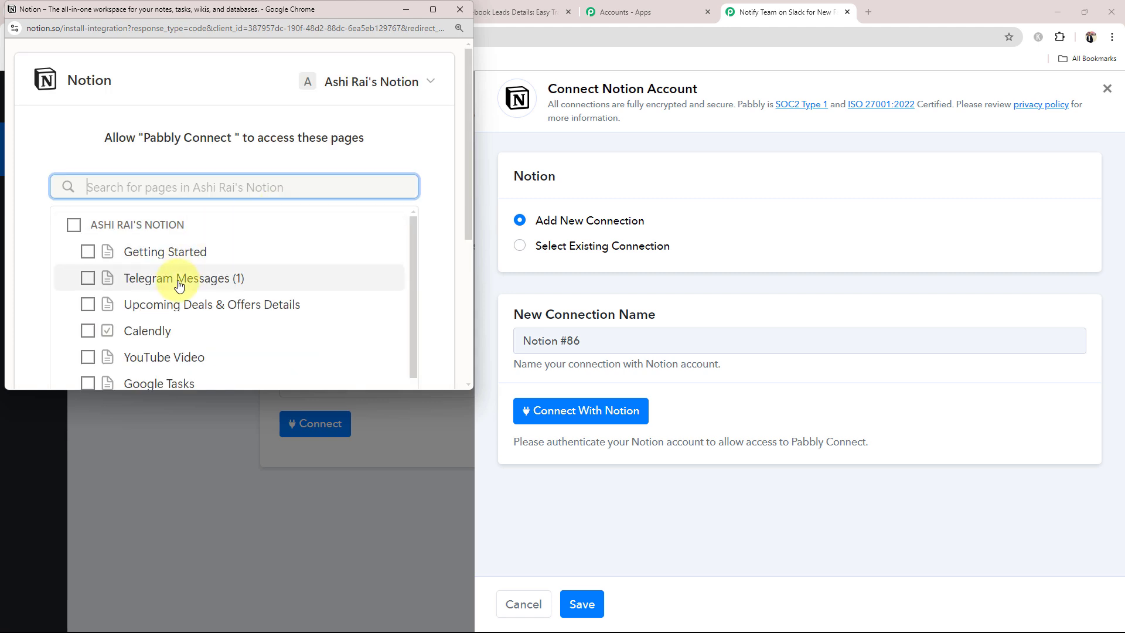
Clear the existing page selection, select only Facebook Leads Details: Easy Trade and allow Pabbly Connect access to it
{"action": "scroll", "coordinate": [139, 242], "scroll_direction": "down", "scroll_amount": 1}
{"action": "scroll", "coordinate": [138, 243], "scroll_direction": "down", "scroll_amount": 8}
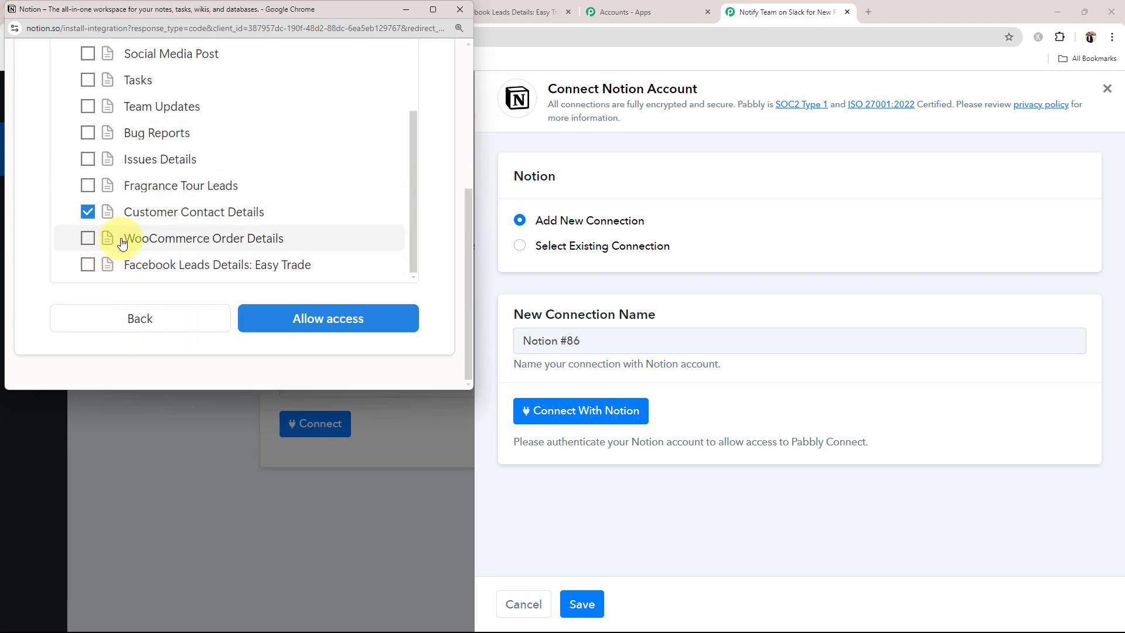
{"action": "scroll", "coordinate": [111, 240], "scroll_direction": "up", "scroll_amount": 5}
{"action": "scroll", "coordinate": [82, 181], "scroll_direction": "up", "scroll_amount": 6}
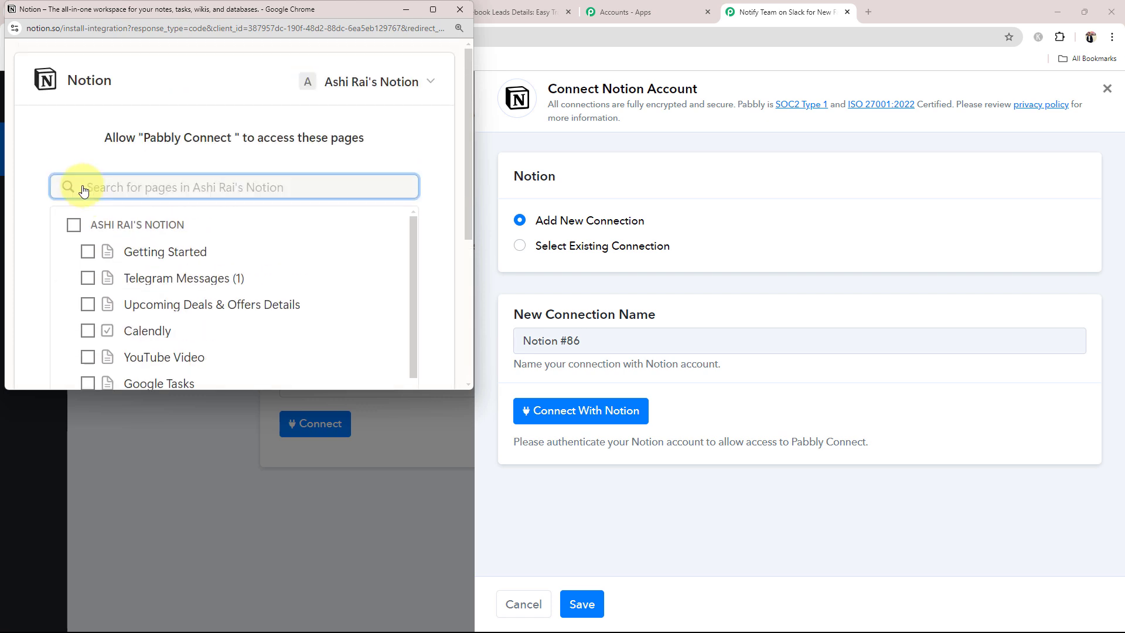
{"action": "left_click", "coordinate": [78, 225]}
{"action": "left_click", "coordinate": [78, 226]}
{"action": "scroll", "coordinate": [80, 227], "scroll_direction": "down", "scroll_amount": 1}
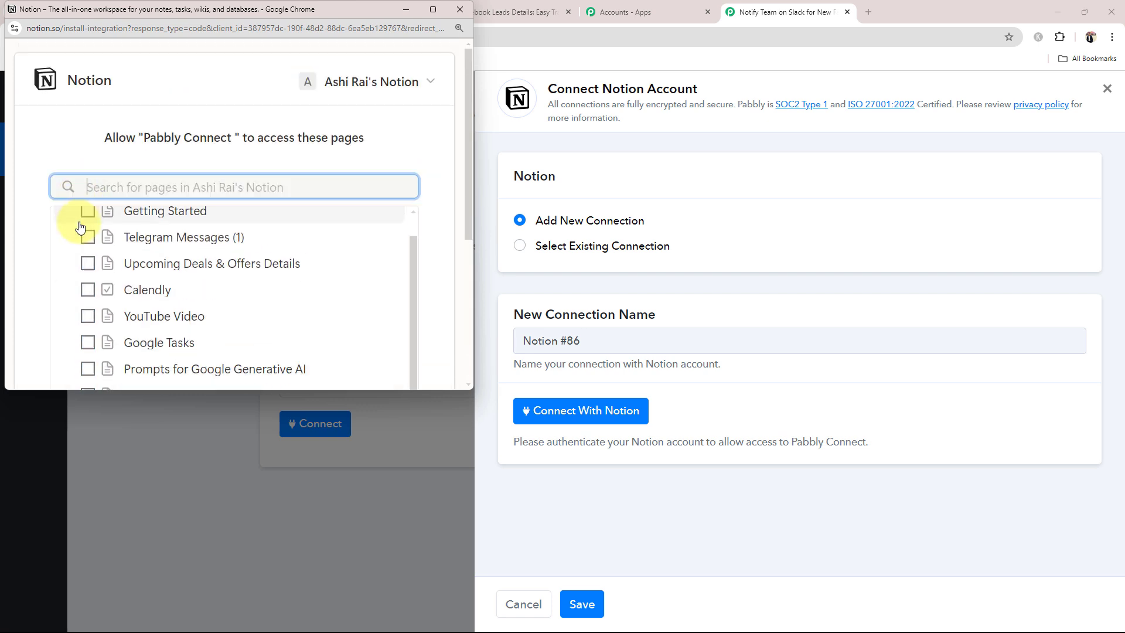
{"action": "scroll", "coordinate": [94, 227], "scroll_direction": "down", "scroll_amount": 7}
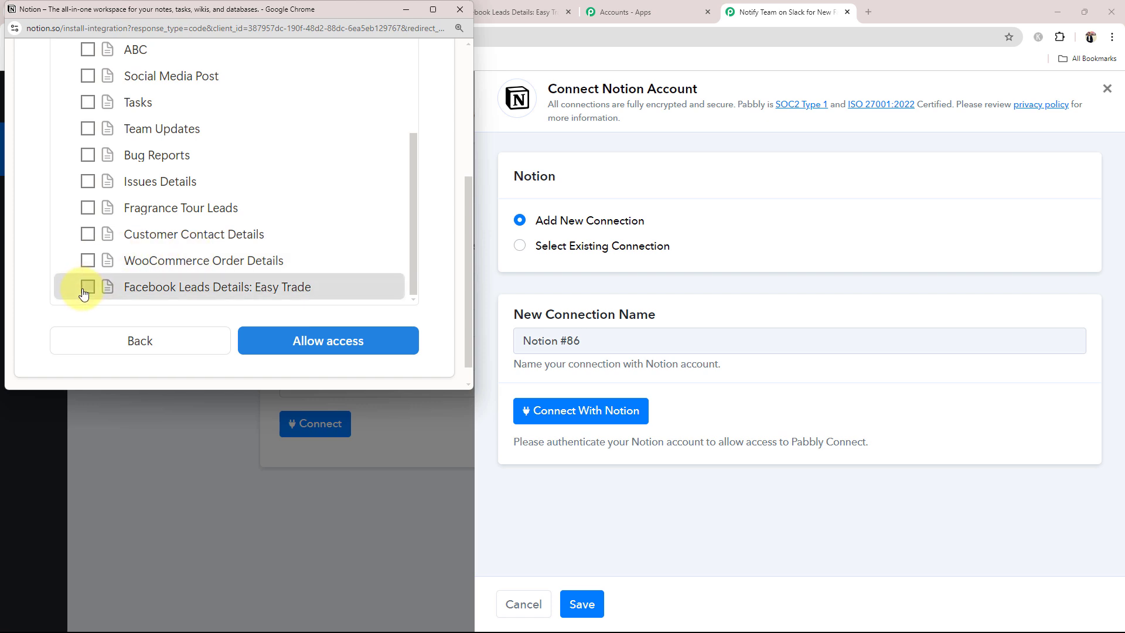
{"action": "scroll", "coordinate": [80, 296], "scroll_direction": "up", "scroll_amount": 5}
{"action": "scroll", "coordinate": [81, 295], "scroll_direction": "down", "scroll_amount": 5}
{"action": "left_click", "coordinate": [87, 265]}
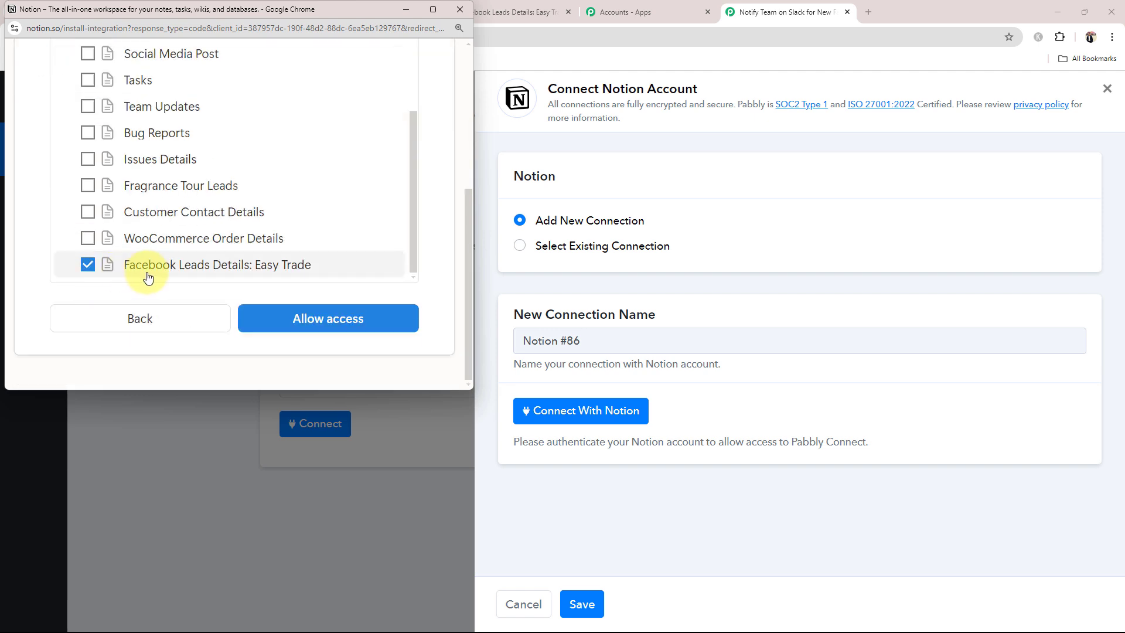
{"action": "left_click", "coordinate": [285, 318]}
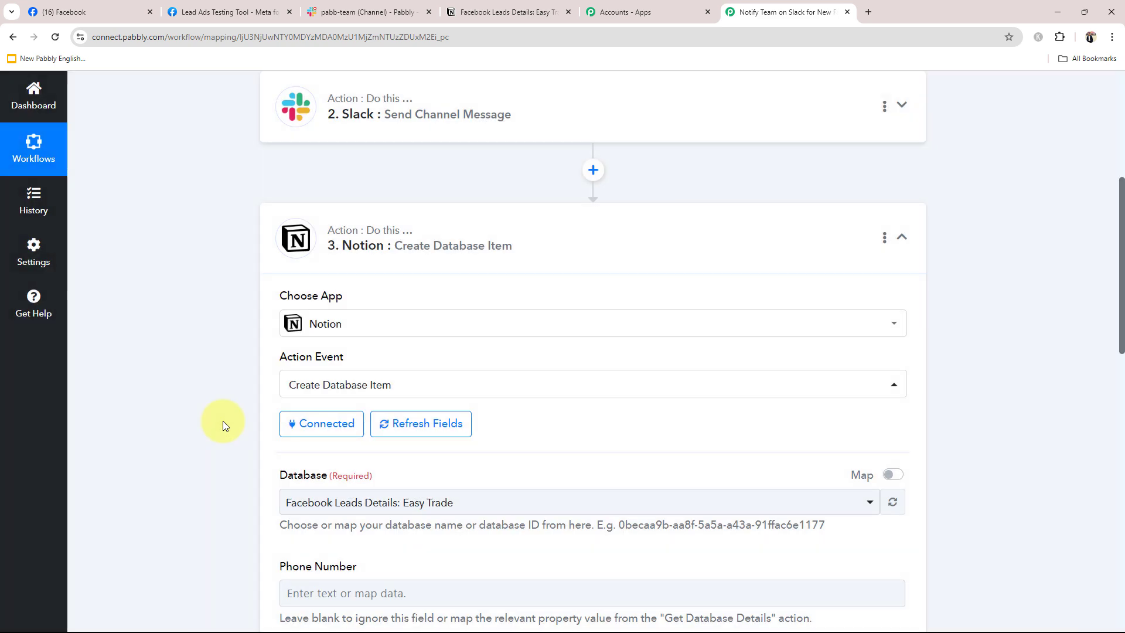
Choose Facebook Leads Details: Easy Trade as the Notion action's database
{"action": "scroll", "coordinate": [234, 417], "scroll_direction": "down", "scroll_amount": 3}
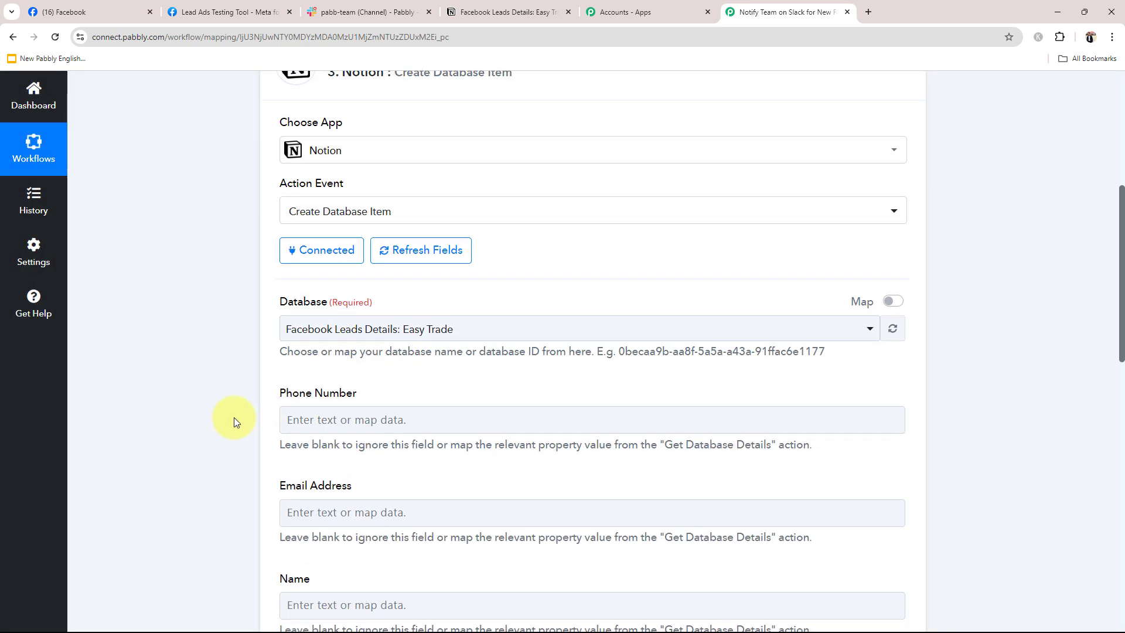
{"action": "left_click", "coordinate": [394, 326]}
{"action": "left_click", "coordinate": [390, 396]}
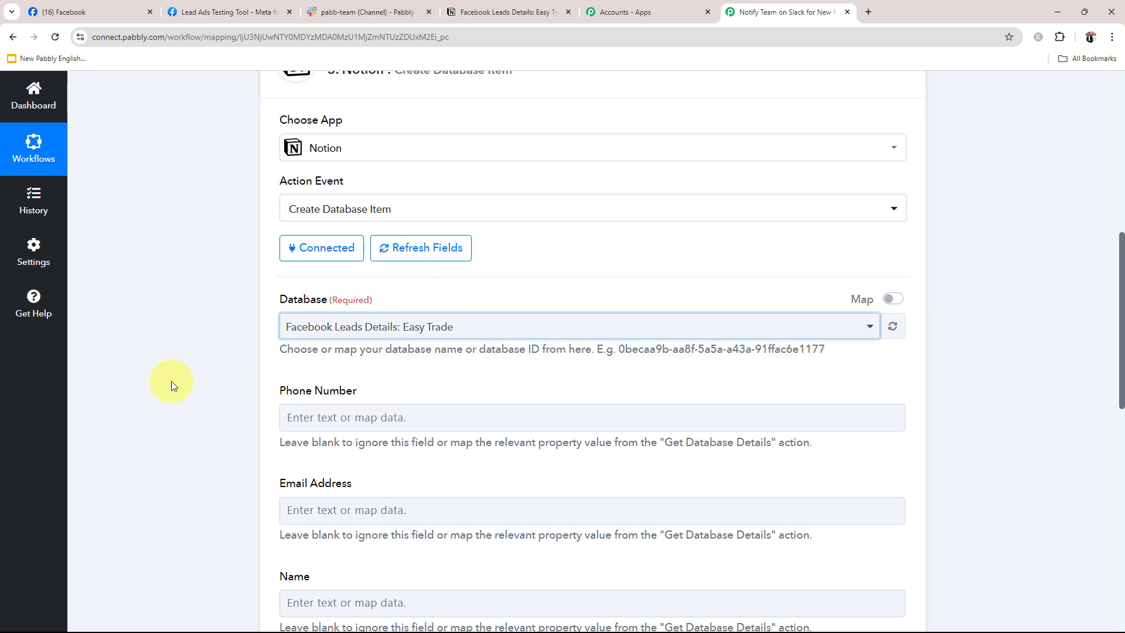
Check the columns of the Facebook Leads Details: Easy Trade table in Notion and return to the Pabbly Connect workflow
{"action": "scroll", "coordinate": [170, 382], "scroll_direction": "down", "scroll_amount": 3}
{"action": "left_click", "coordinate": [524, 8]}
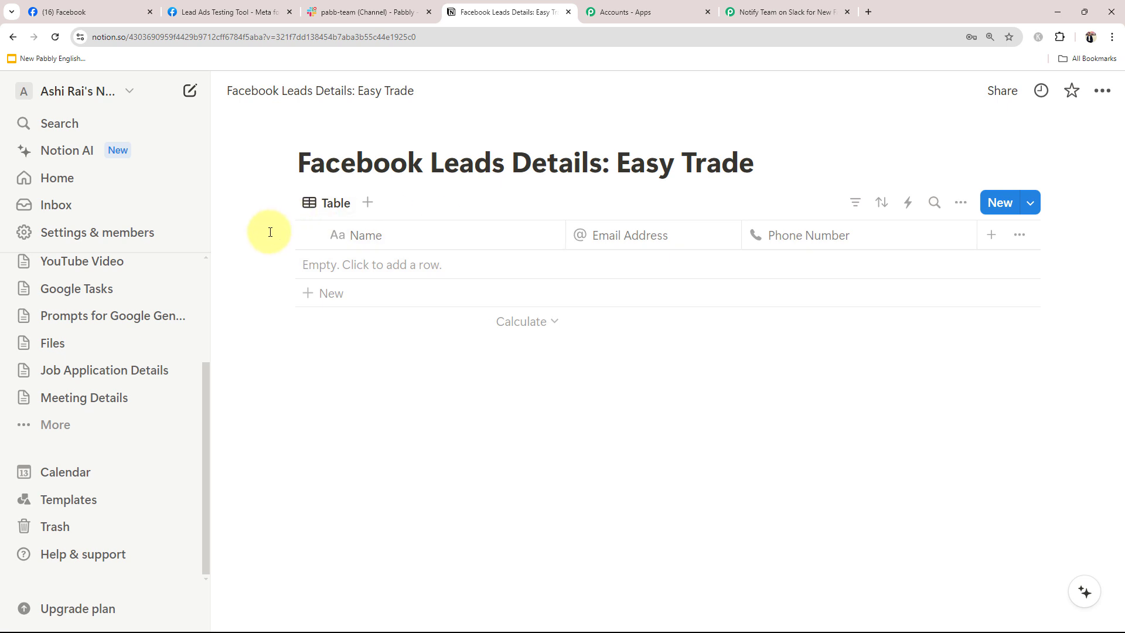
{"action": "left_click", "coordinate": [793, 10]}
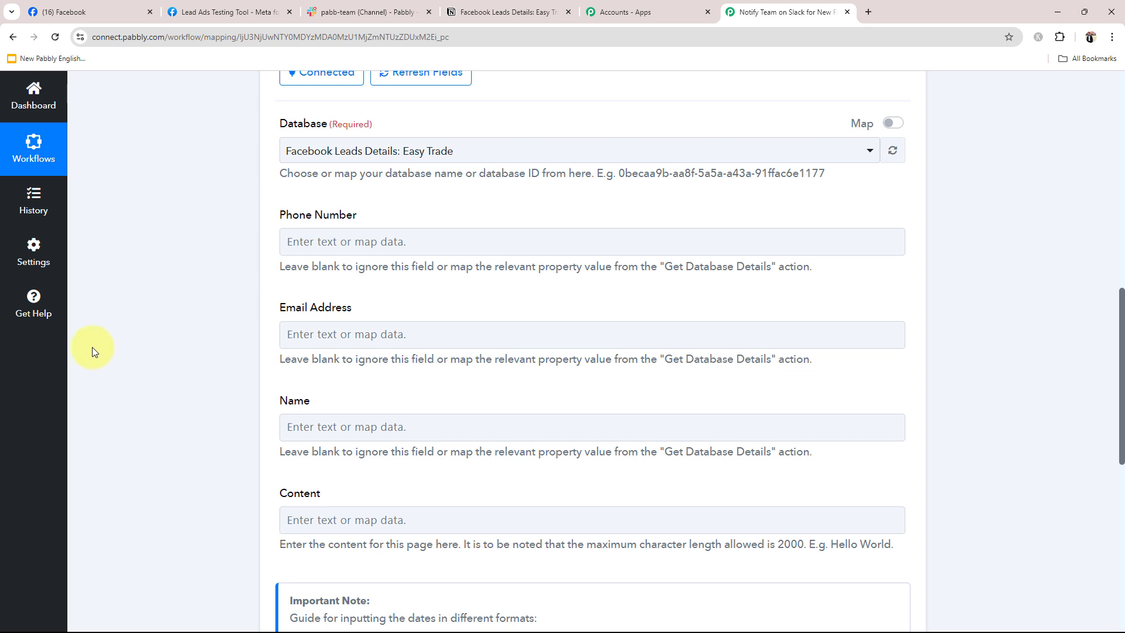
Map the Facebook lead's Res4 Phone Number to the Phone Number field and Res4 Email to the Email Address field
{"action": "left_click", "coordinate": [320, 240]}
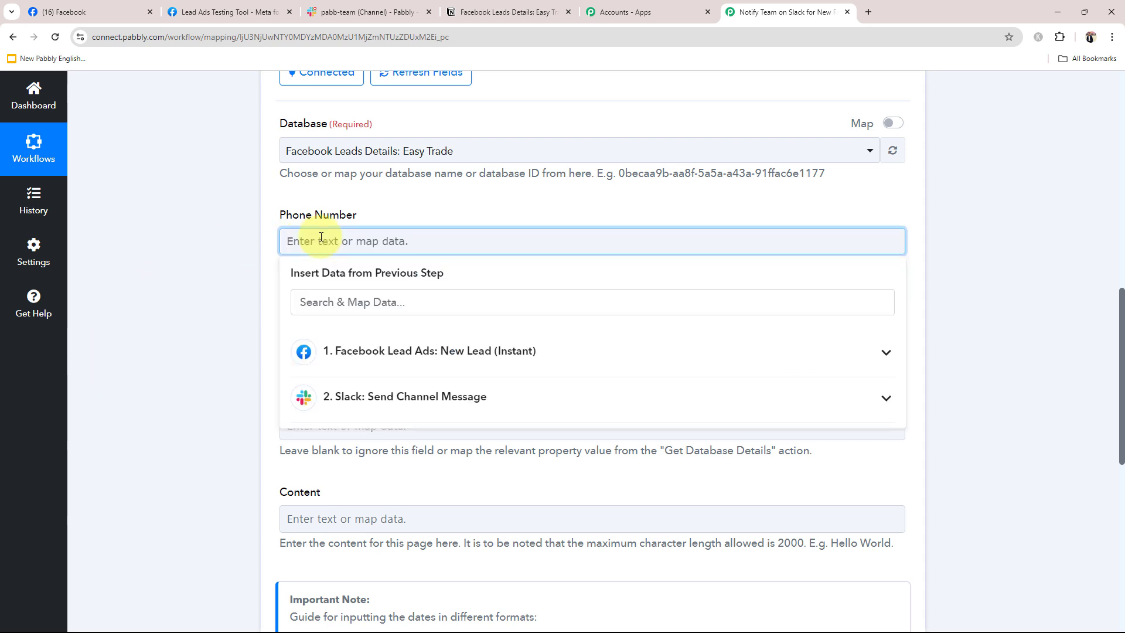
{"action": "left_click", "coordinate": [858, 353]}
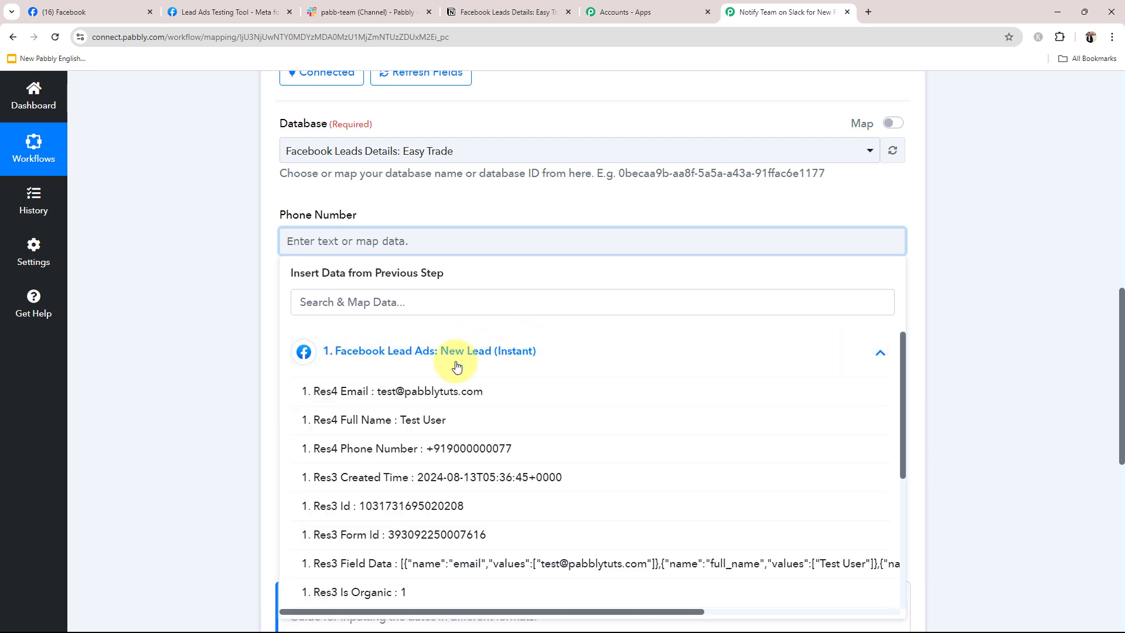
{"action": "left_click", "coordinate": [489, 447]}
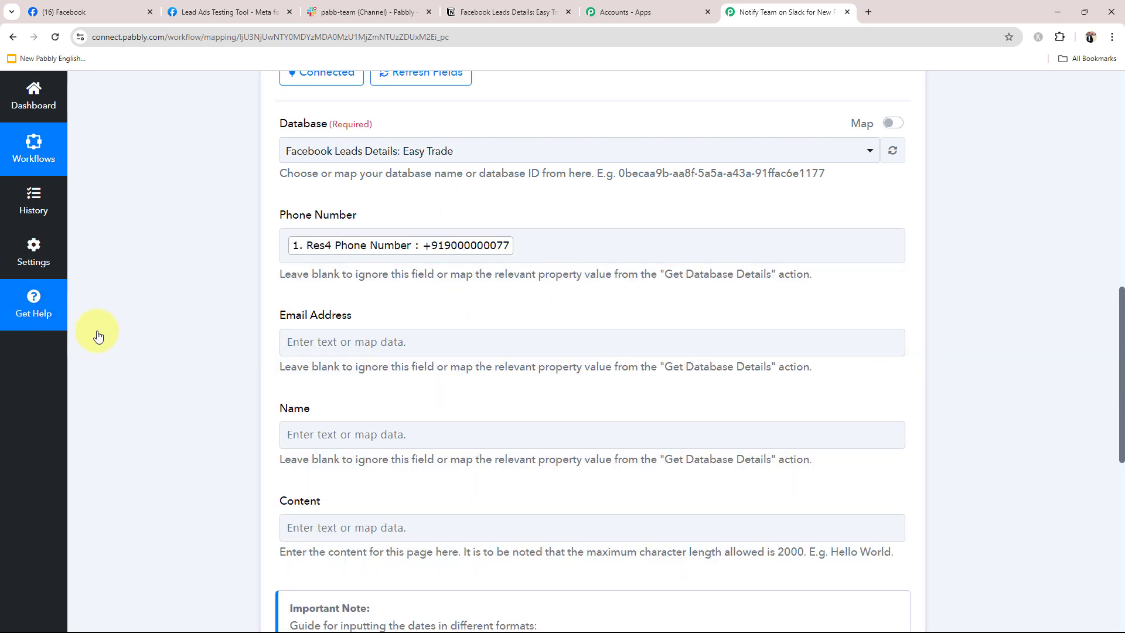
{"action": "scroll", "coordinate": [234, 304], "scroll_direction": "down", "scroll_amount": 2}
{"action": "left_click", "coordinate": [294, 223]}
{"action": "left_click", "coordinate": [340, 337]}
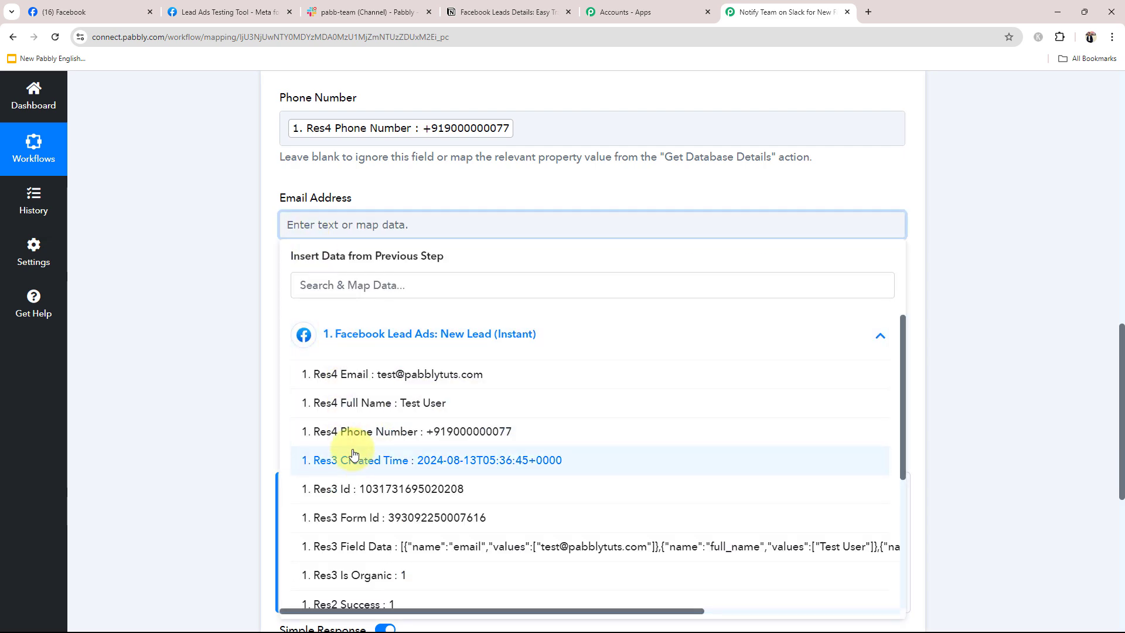
{"action": "left_click", "coordinate": [363, 373]}
Map the Facebook lead's Res4 Full Name to the Notion action's Name field
{"action": "scroll", "coordinate": [210, 287], "scroll_direction": "down", "scroll_amount": 2}
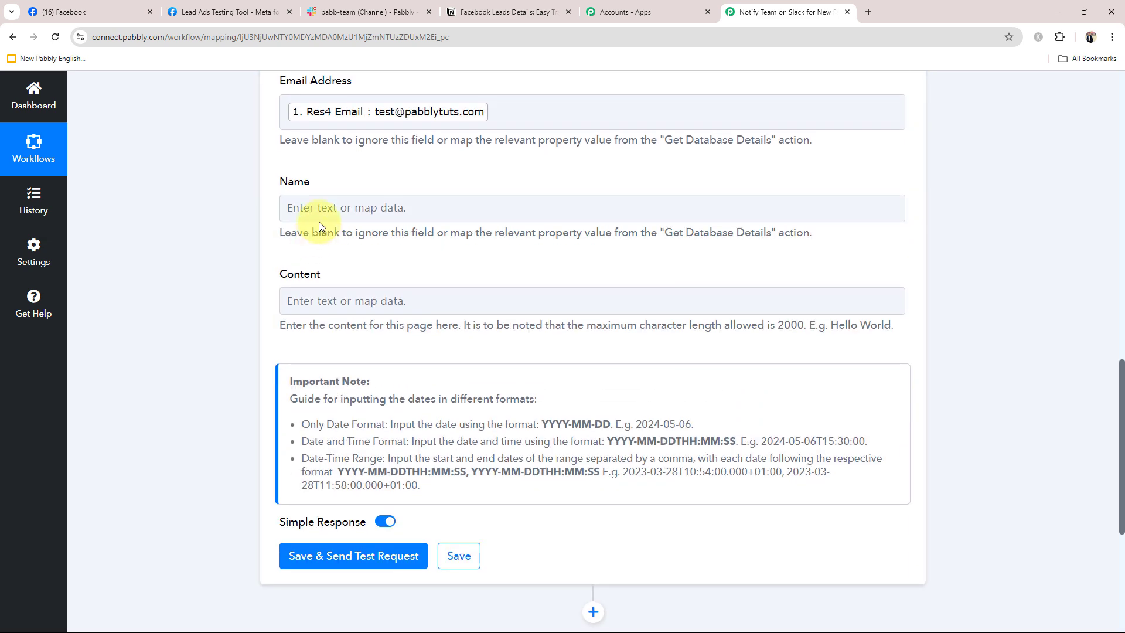
{"action": "left_click", "coordinate": [319, 220]}
{"action": "left_click", "coordinate": [339, 321]}
{"action": "left_click", "coordinate": [367, 393]}
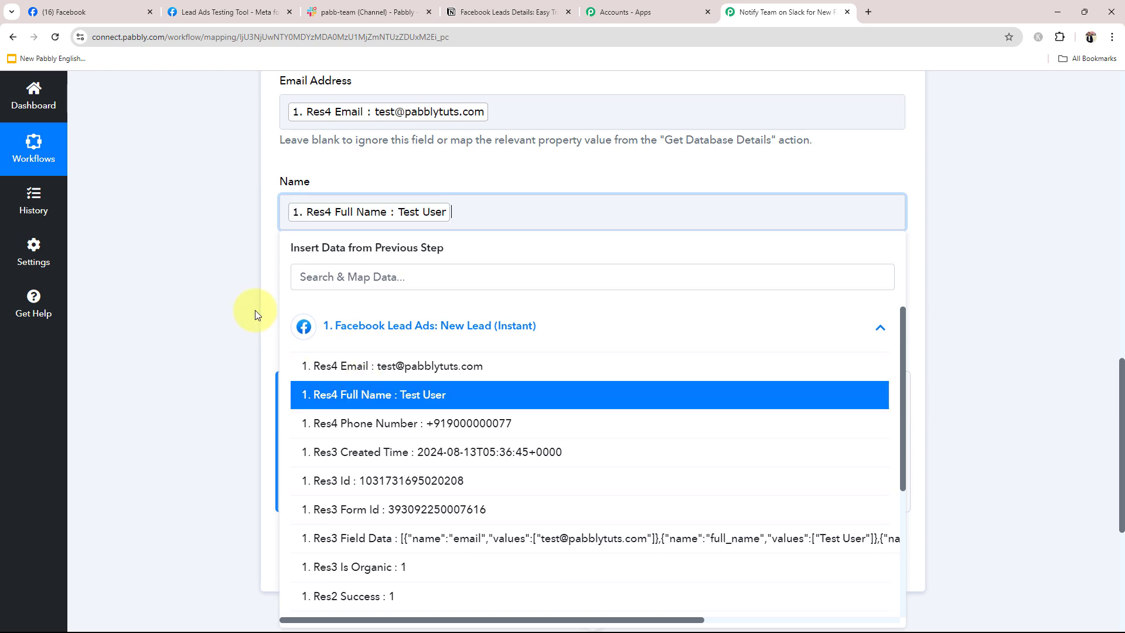
{"action": "left_click", "coordinate": [255, 315]}
Review the mapped Notion fields, leave Content blank, and save the action while sending a test request
{"action": "scroll", "coordinate": [250, 353], "scroll_direction": "up", "scroll_amount": 2}
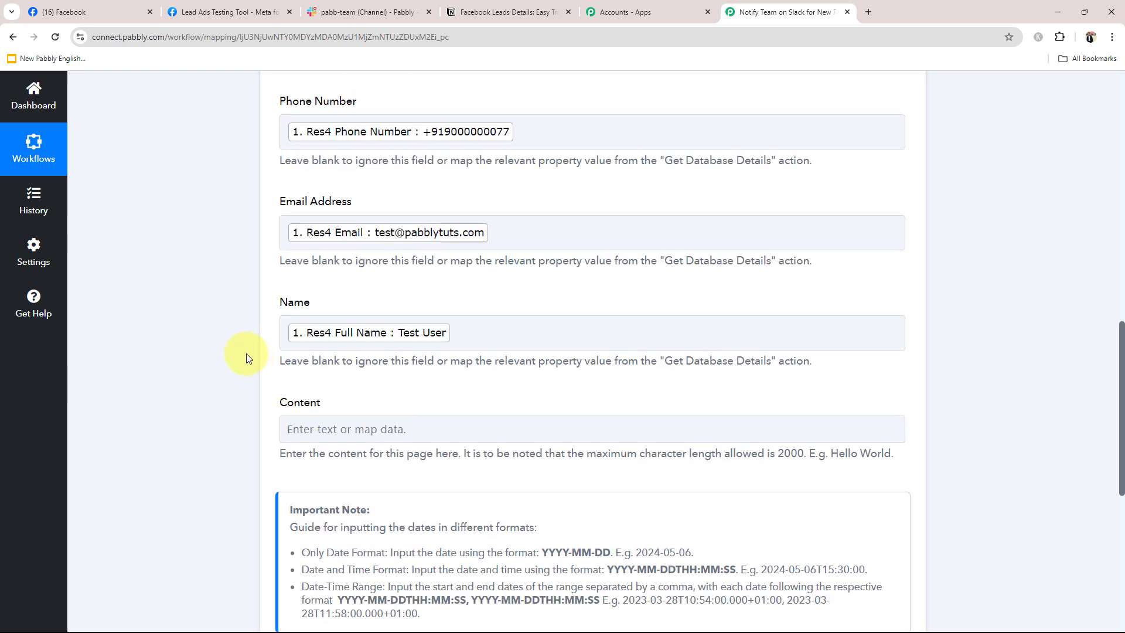
{"action": "scroll", "coordinate": [246, 353], "scroll_direction": "up", "scroll_amount": 3}
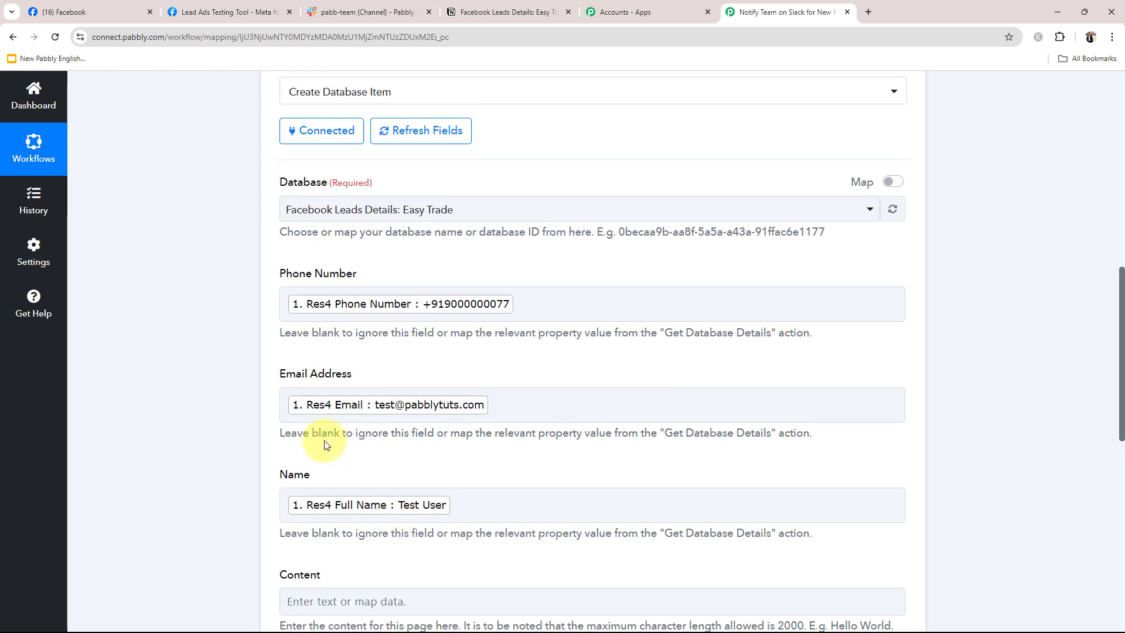
{"action": "scroll", "coordinate": [326, 445], "scroll_direction": "down", "scroll_amount": 3}
{"action": "left_click_drag", "start_coordinate": [283, 407], "coordinate": [322, 399]}
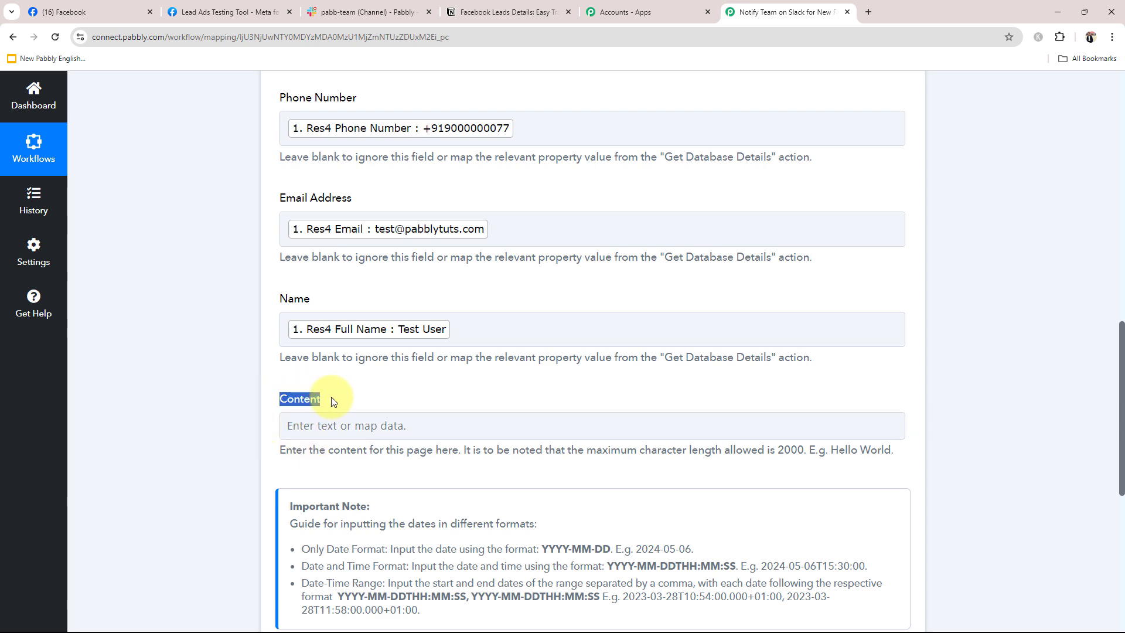
{"action": "left_click", "coordinate": [257, 416]}
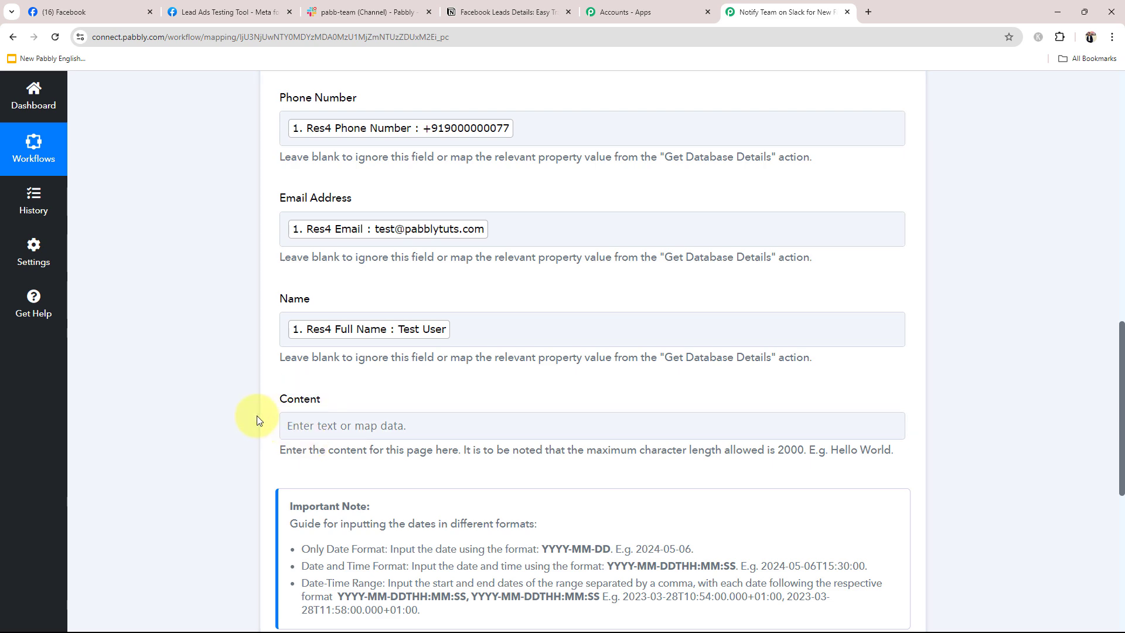
{"action": "scroll", "coordinate": [259, 420], "scroll_direction": "down", "scroll_amount": 3}
{"action": "scroll", "coordinate": [261, 417], "scroll_direction": "up", "scroll_amount": 4}
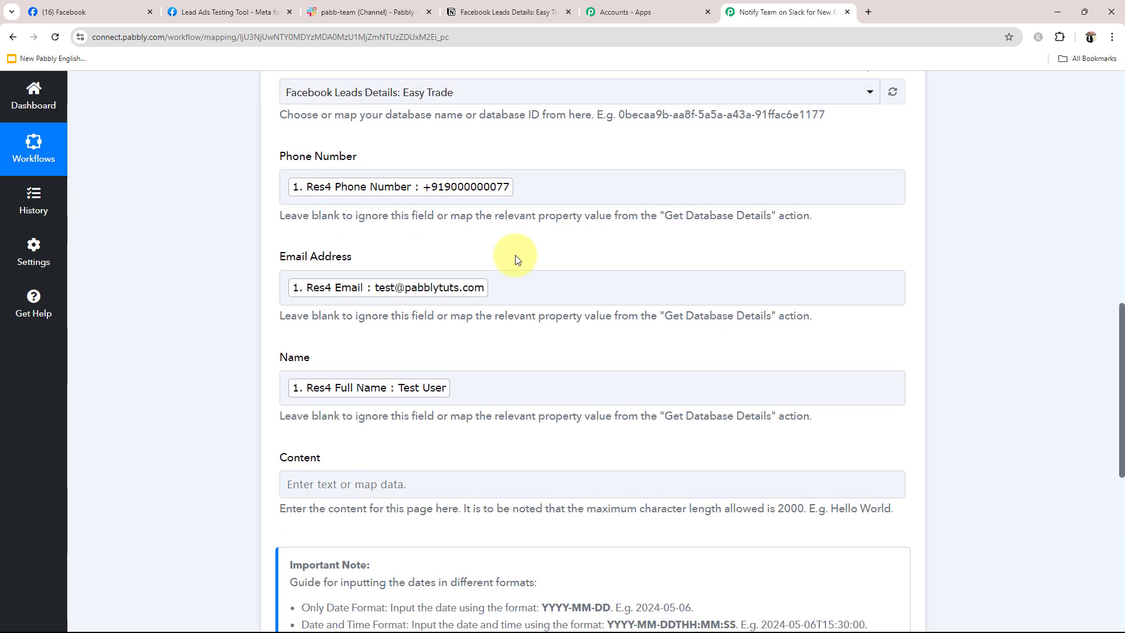
{"action": "scroll", "coordinate": [201, 316], "scroll_direction": "down", "scroll_amount": 5}
{"action": "left_click", "coordinate": [290, 446]}
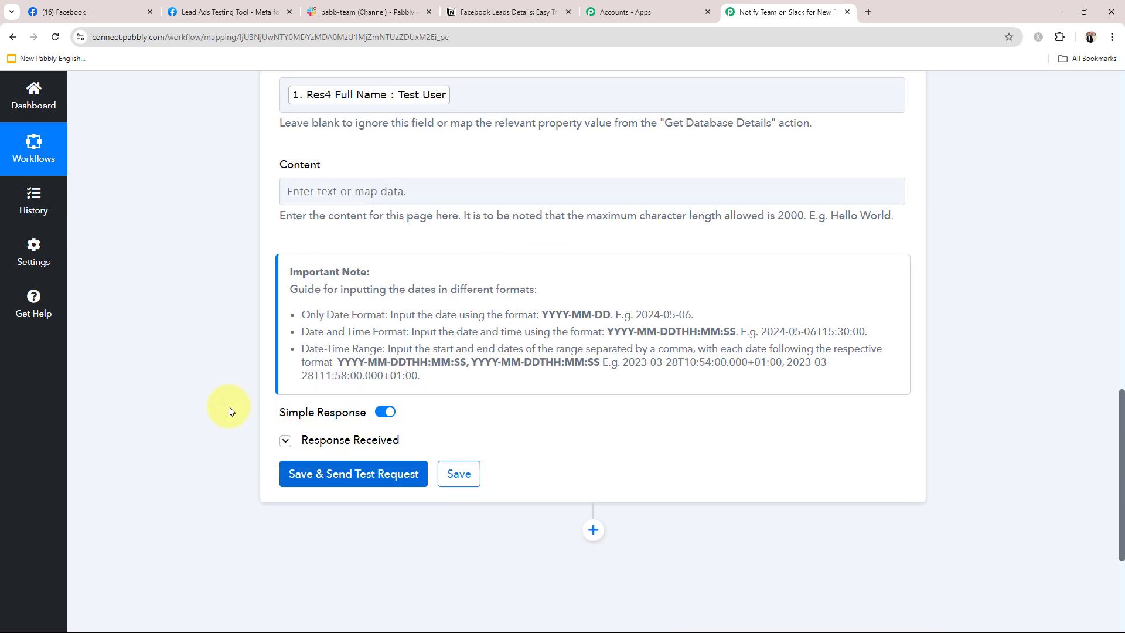
Examine the response received for the Notion action and check the Easy Trade leads table in Notion for the test lead
{"action": "scroll", "coordinate": [228, 406], "scroll_direction": "down", "scroll_amount": 1}
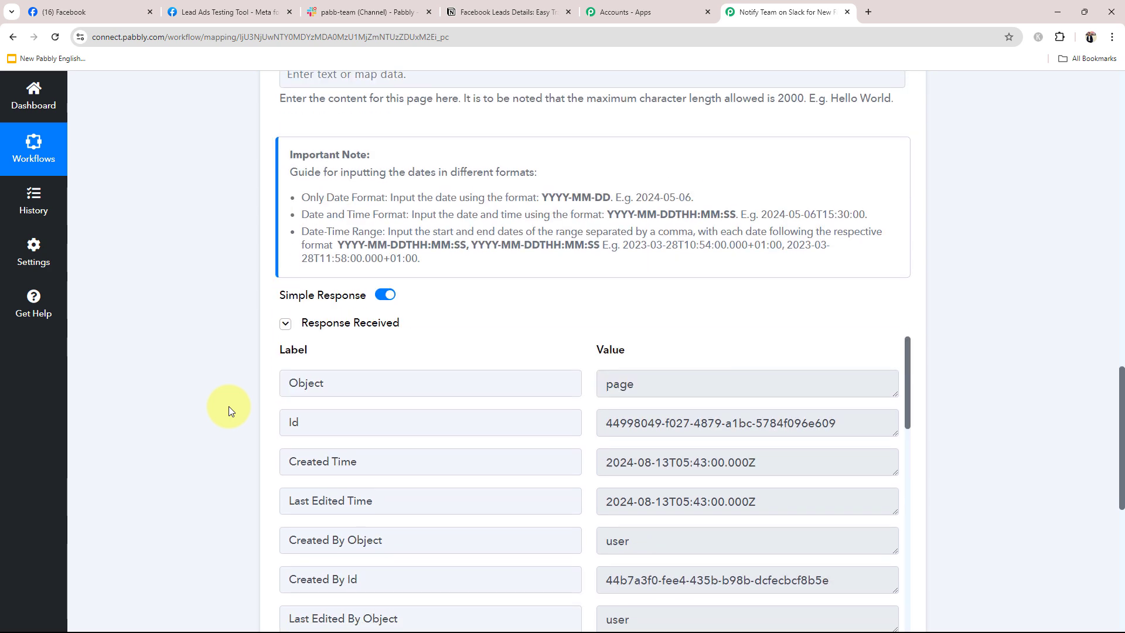
{"action": "scroll", "coordinate": [229, 406], "scroll_direction": "up", "scroll_amount": 8}
{"action": "scroll", "coordinate": [229, 406], "scroll_direction": "up", "scroll_amount": 1}
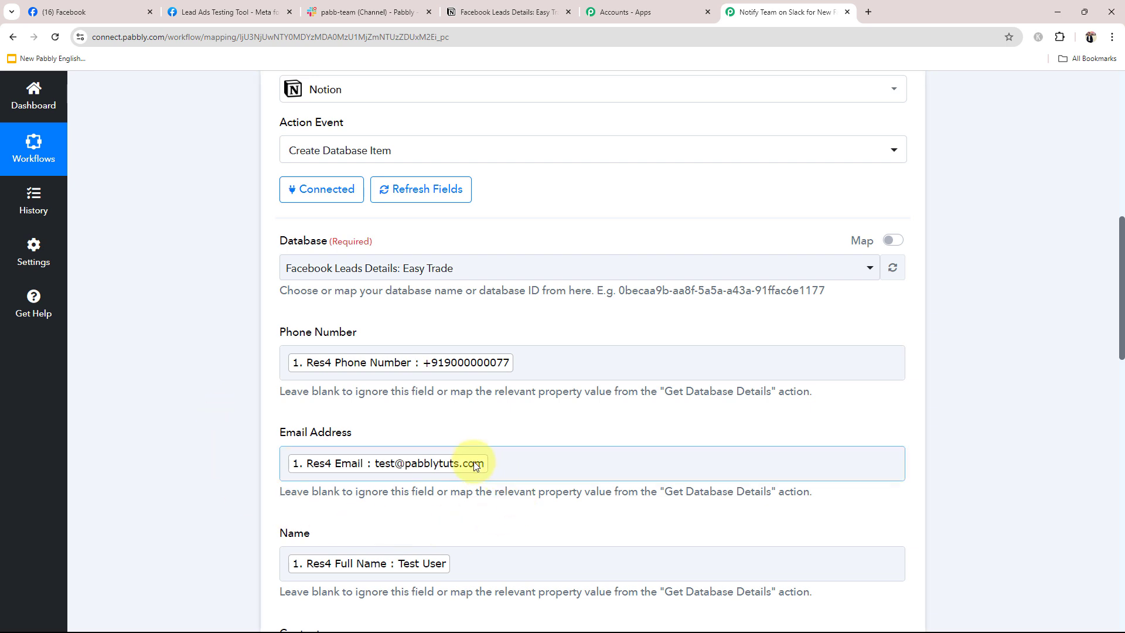
{"action": "left_click", "coordinate": [504, 12]}
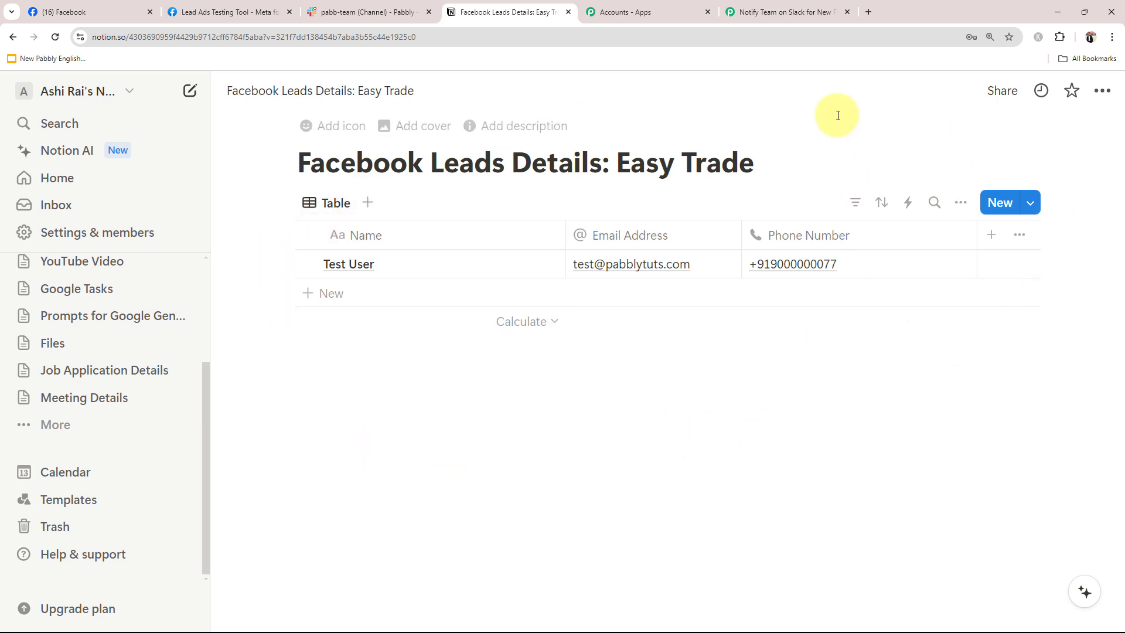
Return to the Pabbly Connect workflow and collapse the Notion Create Database Item action
{"action": "left_click", "coordinate": [769, 6]}
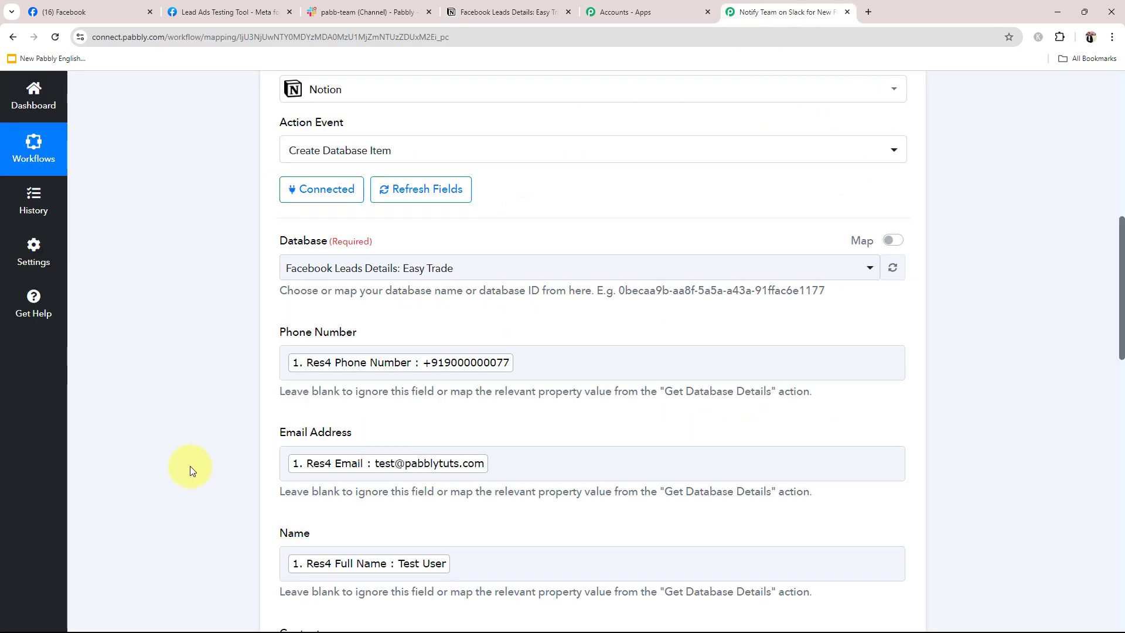
{"action": "scroll", "coordinate": [190, 467], "scroll_direction": "up", "scroll_amount": 5}
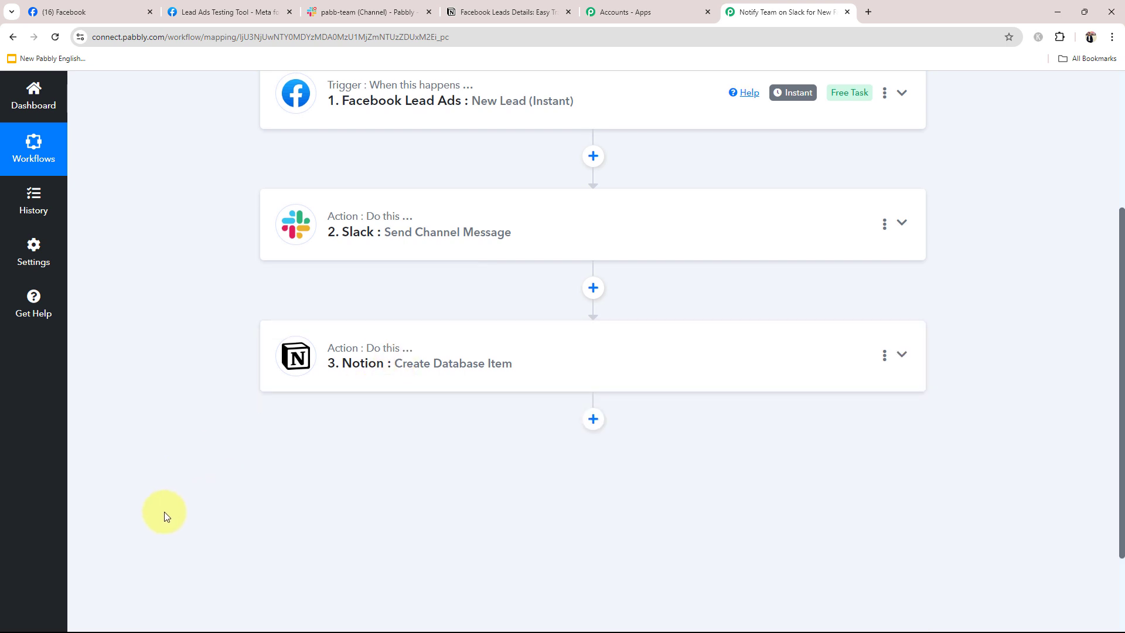
{"action": "scroll", "coordinate": [164, 512], "scroll_direction": "up", "scroll_amount": 4}
{"action": "scroll", "coordinate": [281, 311], "scroll_direction": "down", "scroll_amount": 1}
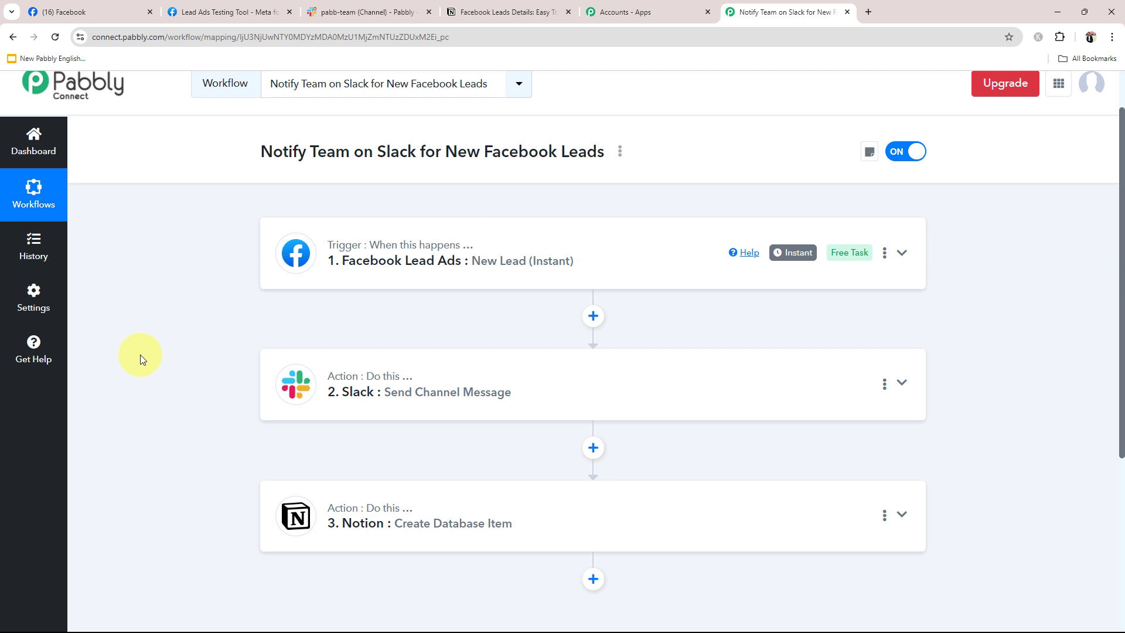
In Meta's Lead Ads Testing Tool, delete the existing test lead and submit a new one with an email, full name and phone number through the form preview
{"action": "left_click", "coordinate": [199, 12]}
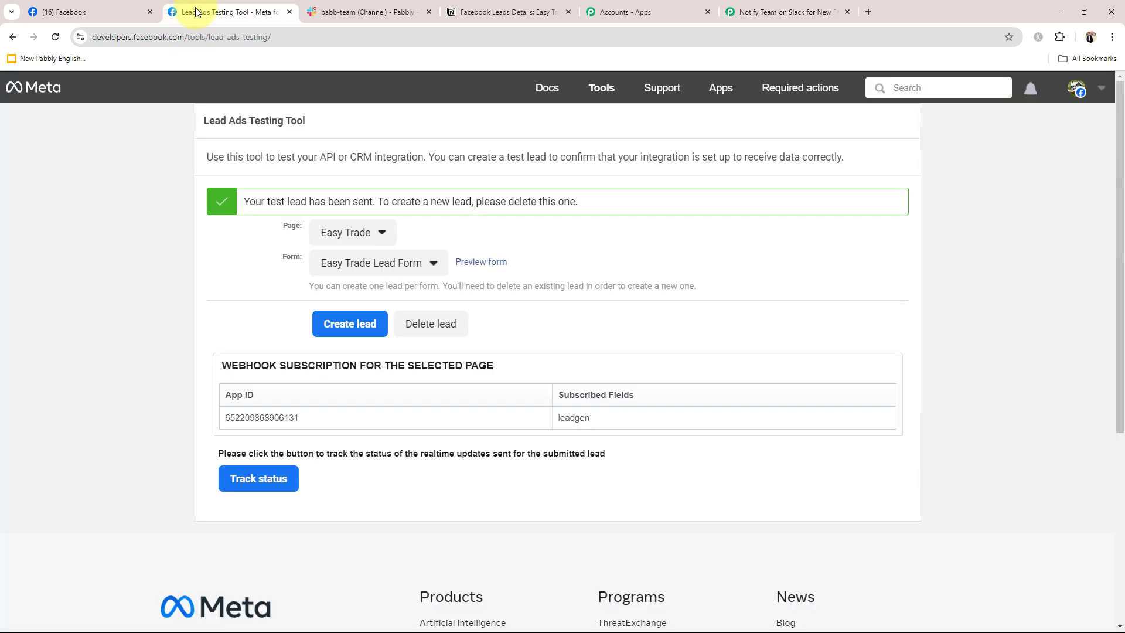
{"action": "left_click", "coordinate": [431, 322]}
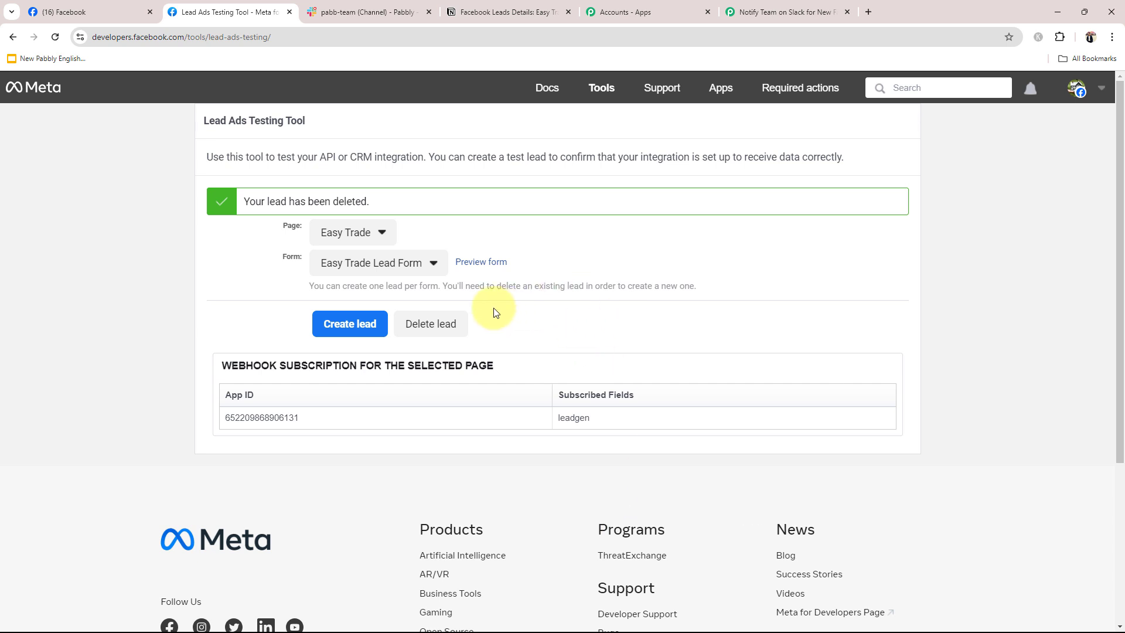
{"action": "left_click", "coordinate": [485, 261]}
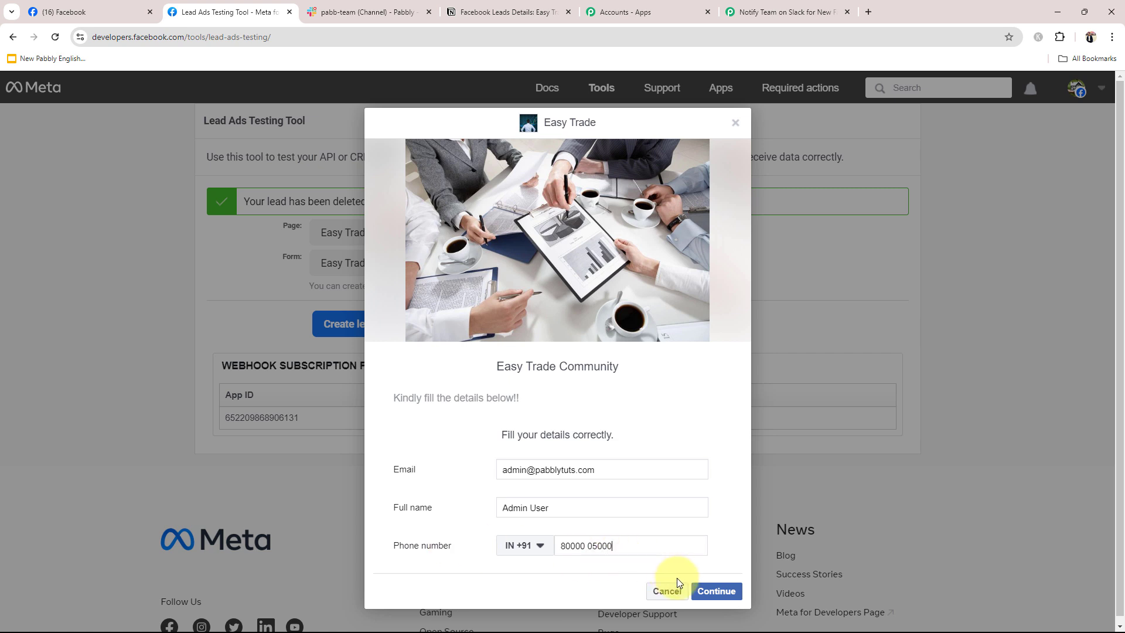
{"action": "left_click", "coordinate": [716, 590]}
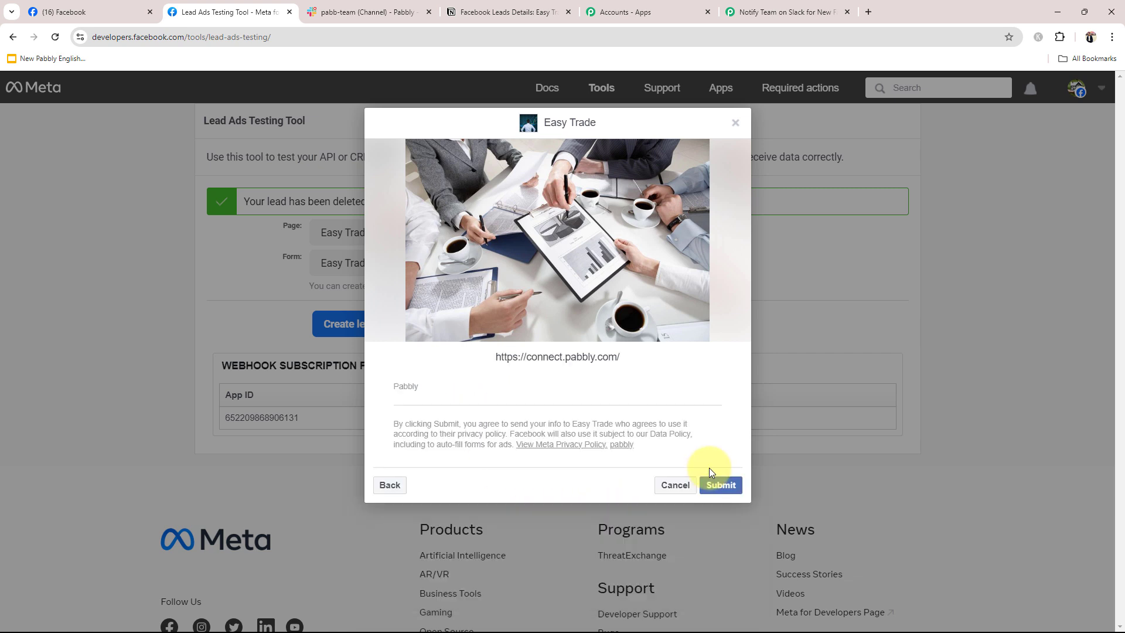
{"action": "left_click", "coordinate": [720, 485]}
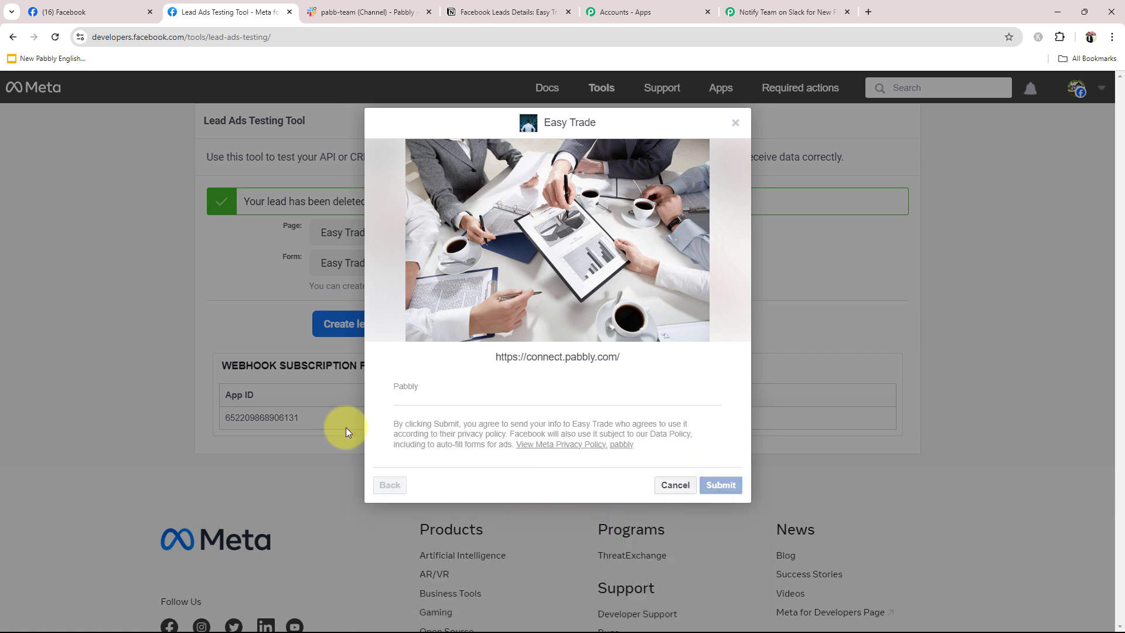
{"action": "left_click", "coordinate": [736, 124]}
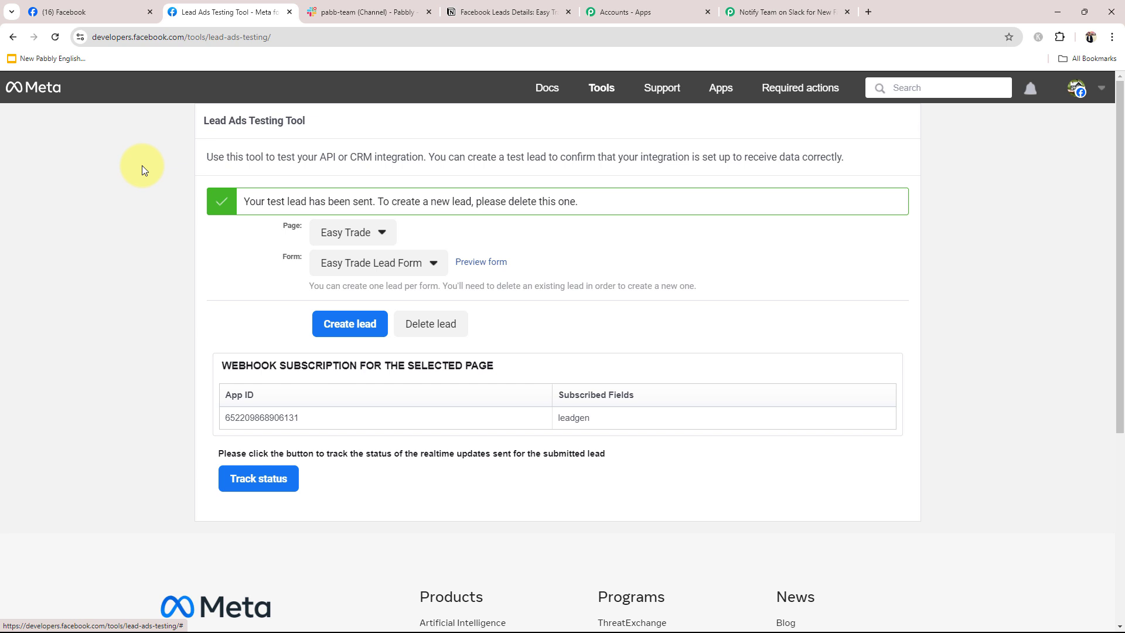
Check Slack's pabb-team channel and the Notion leads table for the new test lead, and return to the Pabbly Connect workflow
{"action": "left_click", "coordinate": [402, 11]}
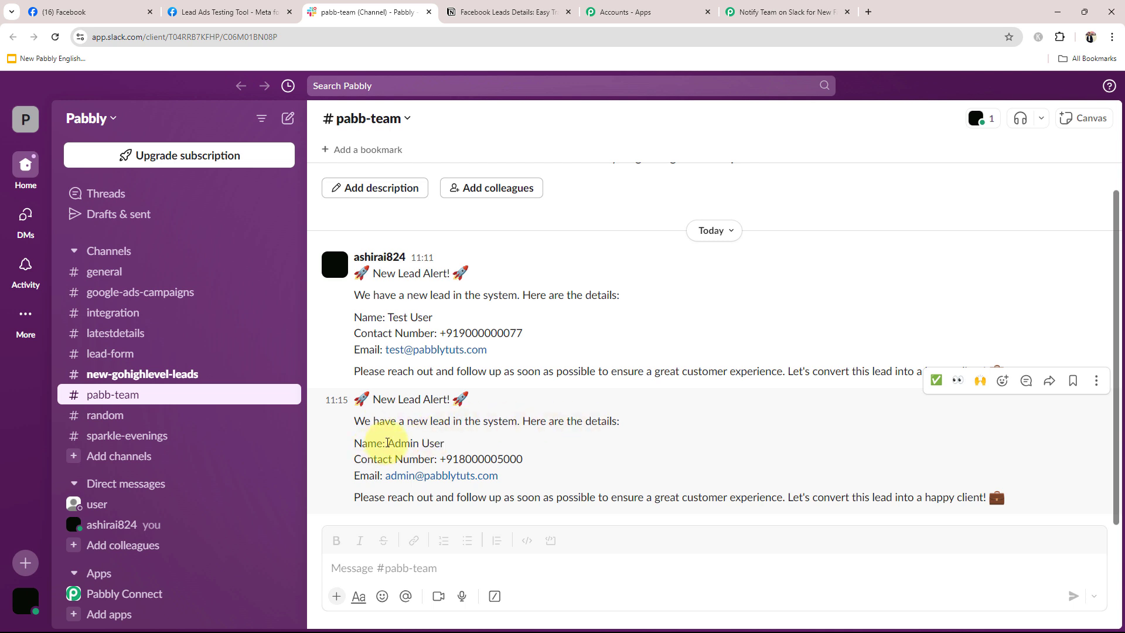
{"action": "left_click_drag", "start_coordinate": [386, 442], "coordinate": [467, 447]}
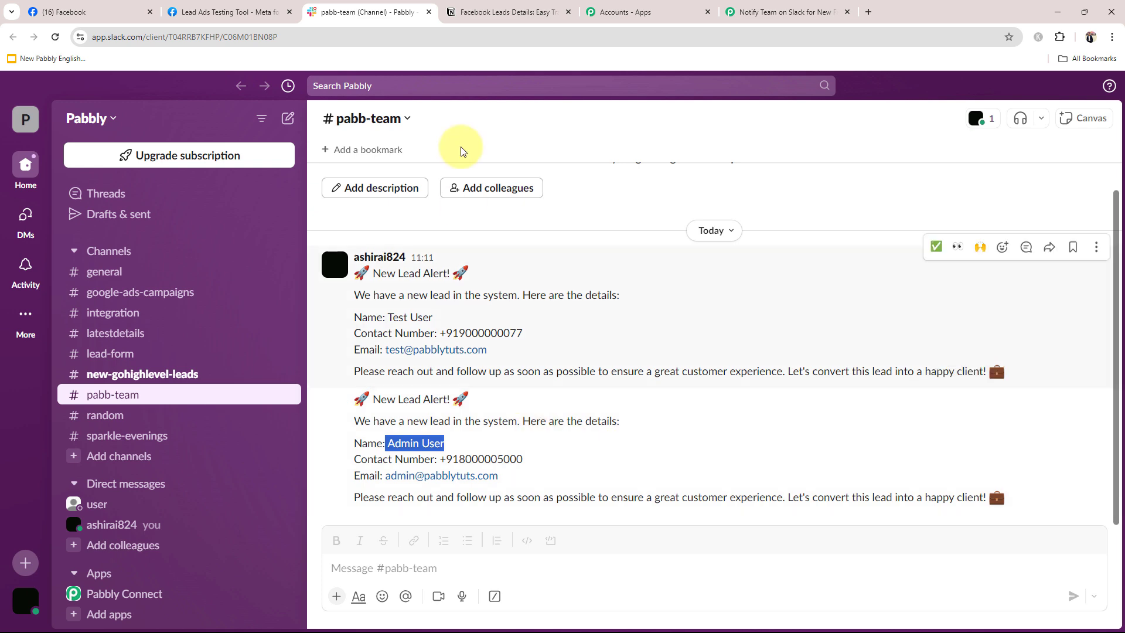
{"action": "left_click", "coordinate": [495, 11]}
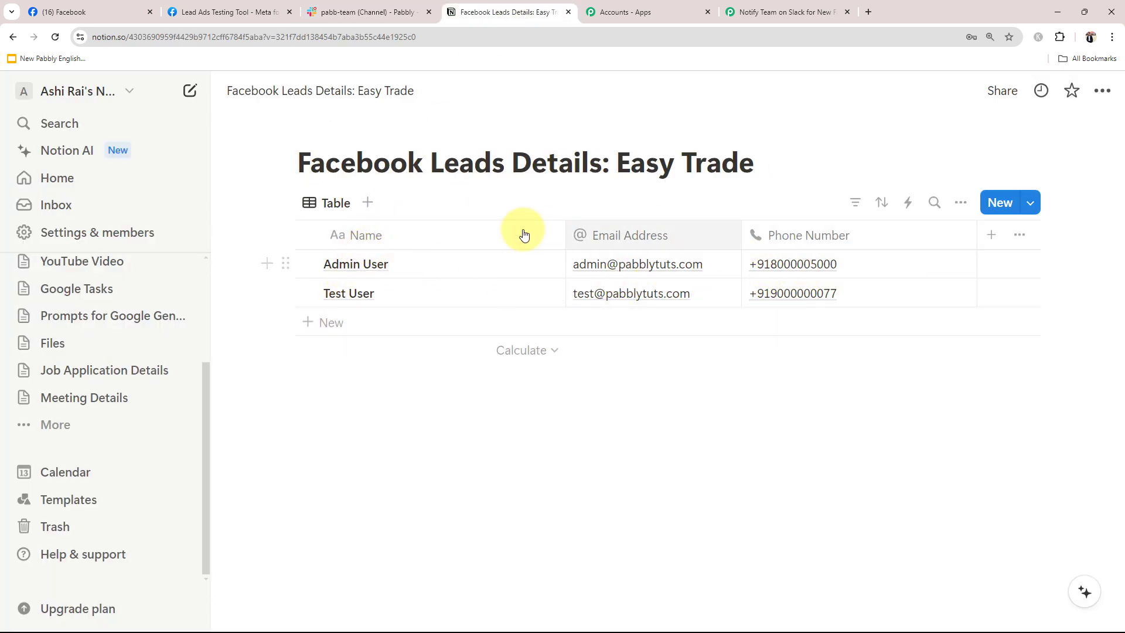
{"action": "left_click", "coordinate": [784, 11]}
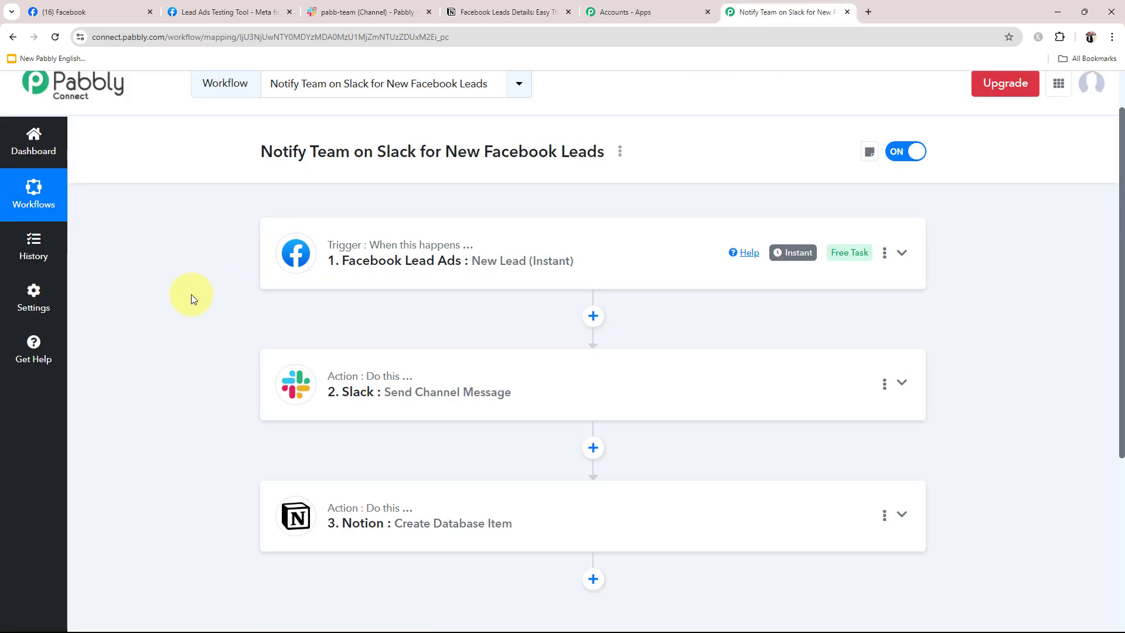